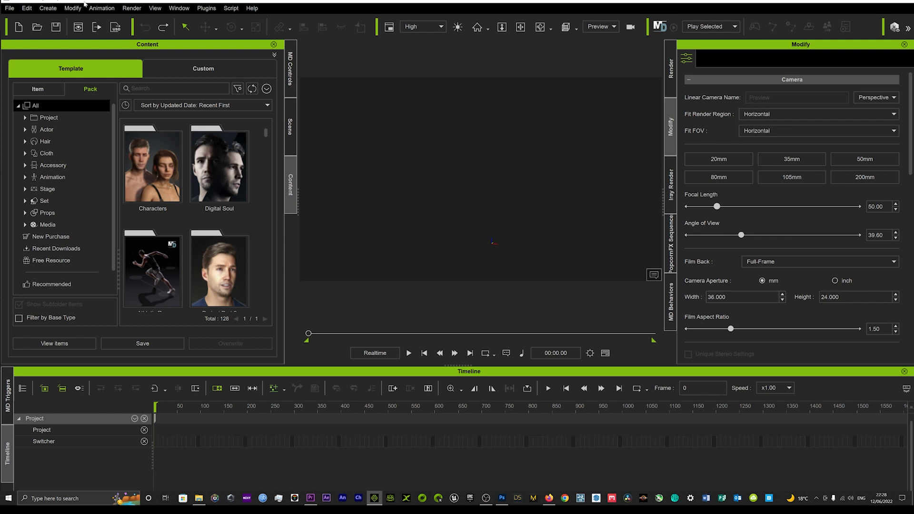
Create a Room surface in the empty scene.
{"action": "left_click", "coordinate": [42, 9]}
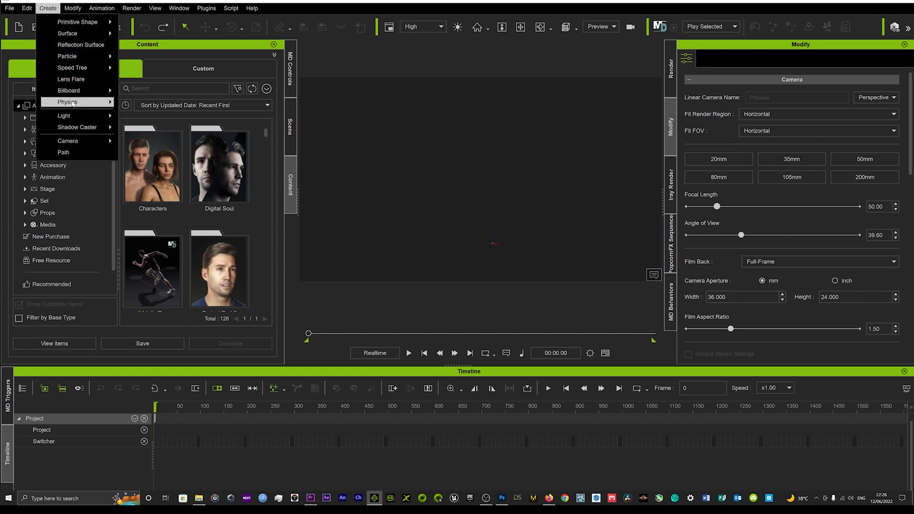
{"action": "mouse_move", "coordinate": [75, 95]}
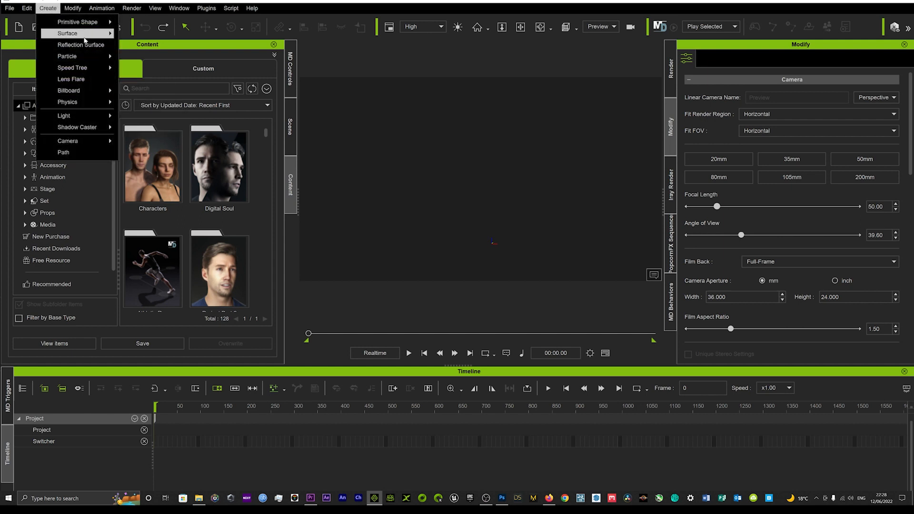
{"action": "mouse_move", "coordinate": [86, 34]}
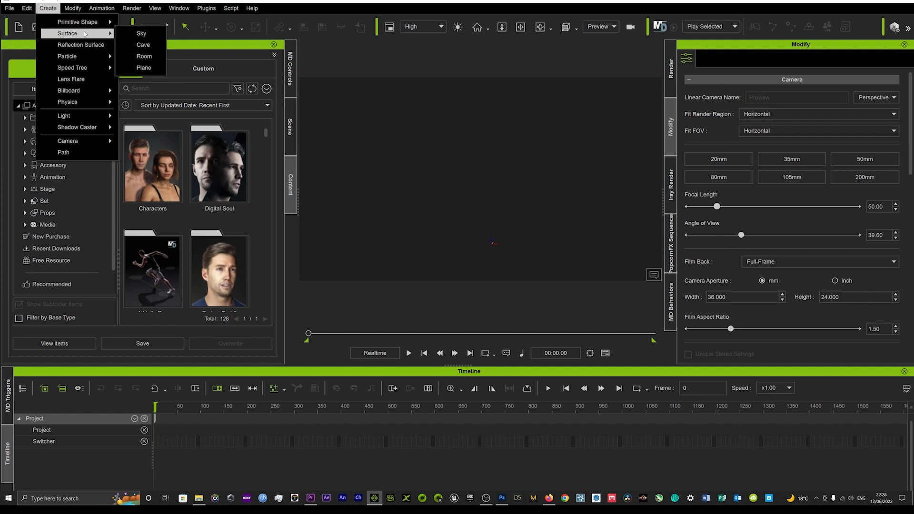
{"action": "left_click", "coordinate": [143, 57]}
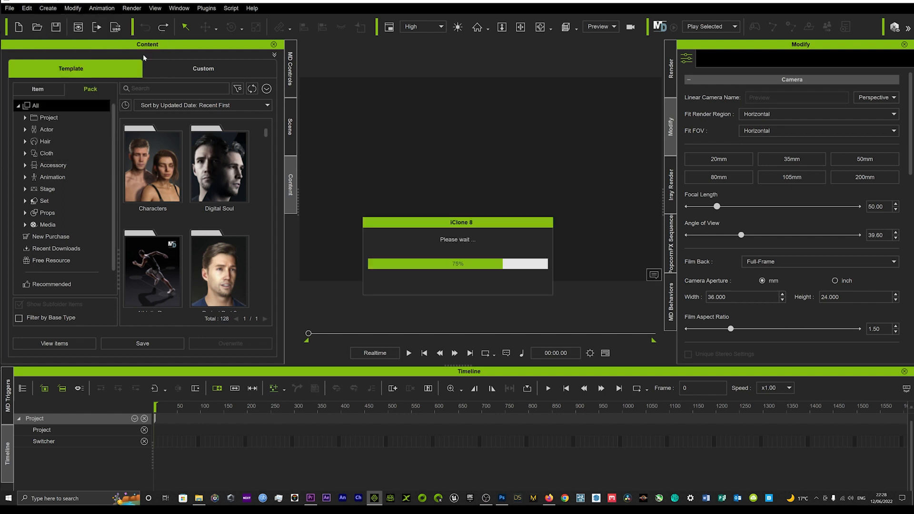
Scale the room freehand to about 148 along Y and about 144 along X.
{"action": "right_click_drag", "start_coordinate": [431, 174], "coordinate": [496, 167]}
{"action": "middle_click_drag", "start_coordinate": [495, 167], "coordinate": [471, 156]}
{"action": "scroll", "coordinate": [461, 141], "scroll_direction": "up", "scroll_amount": 4}
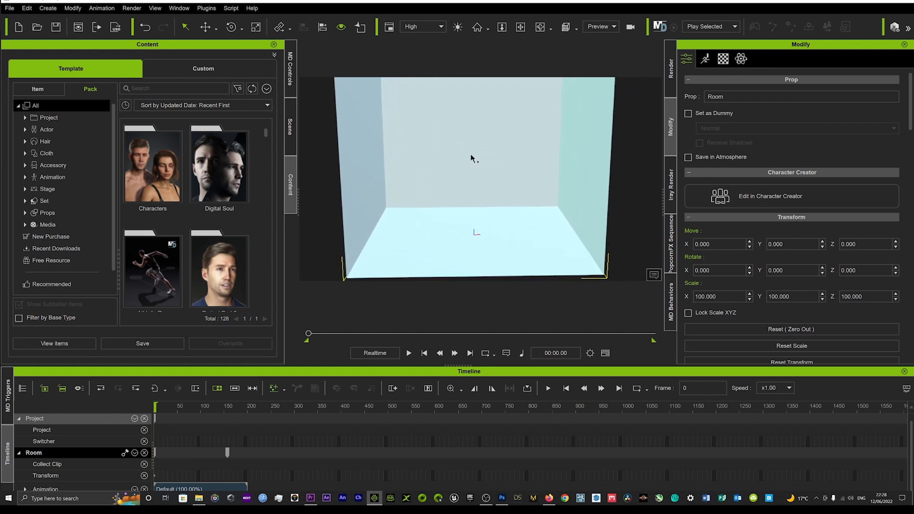
{"action": "scroll", "coordinate": [455, 153], "scroll_direction": "down", "scroll_amount": 2}
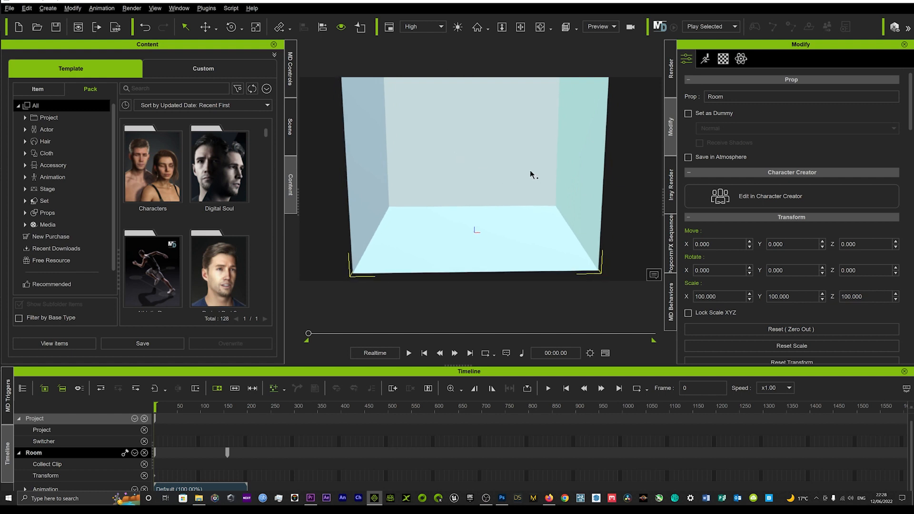
{"action": "mouse_move", "coordinate": [519, 163]}
{"action": "middle_mouse_down"}
{"action": "mouse_move", "coordinate": [522, 173]}
{"action": "mouse_move", "coordinate": [526, 161]}
{"action": "middle_mouse_up"}
{"action": "mouse_move", "coordinate": [526, 161]}
{"action": "right_mouse_down"}
{"action": "mouse_move", "coordinate": [396, 181]}
{"action": "mouse_move", "coordinate": [516, 176]}
{"action": "right_mouse_up"}
{"action": "scroll", "coordinate": [516, 177], "scroll_direction": "up", "scroll_amount": 3}
{"action": "scroll", "coordinate": [511, 173], "scroll_direction": "down", "scroll_amount": 2}
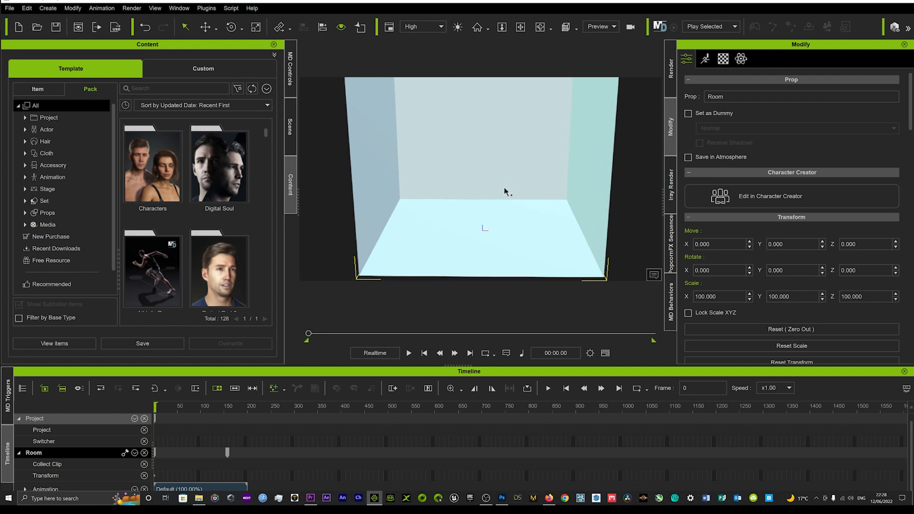
{"action": "middle_click_drag", "start_coordinate": [493, 200], "coordinate": [492, 196], "text": "alt"}
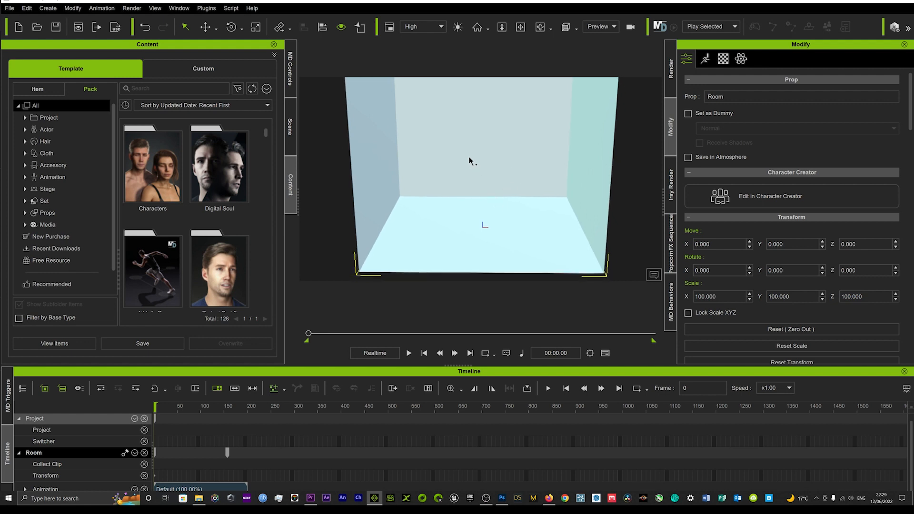
{"action": "key", "text": "r"}
{"action": "left_click_drag", "start_coordinate": [486, 217], "coordinate": [486, 179]}
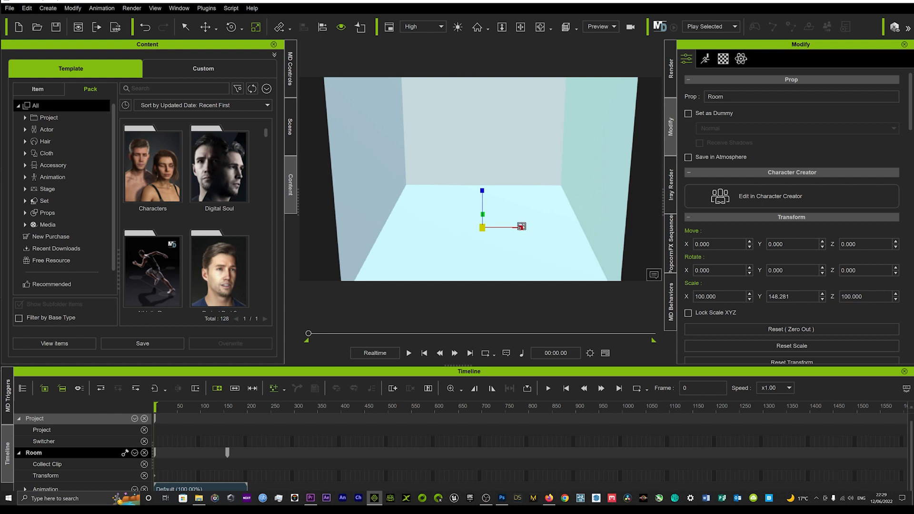
{"action": "left_click_drag", "start_coordinate": [521, 228], "coordinate": [557, 230]}
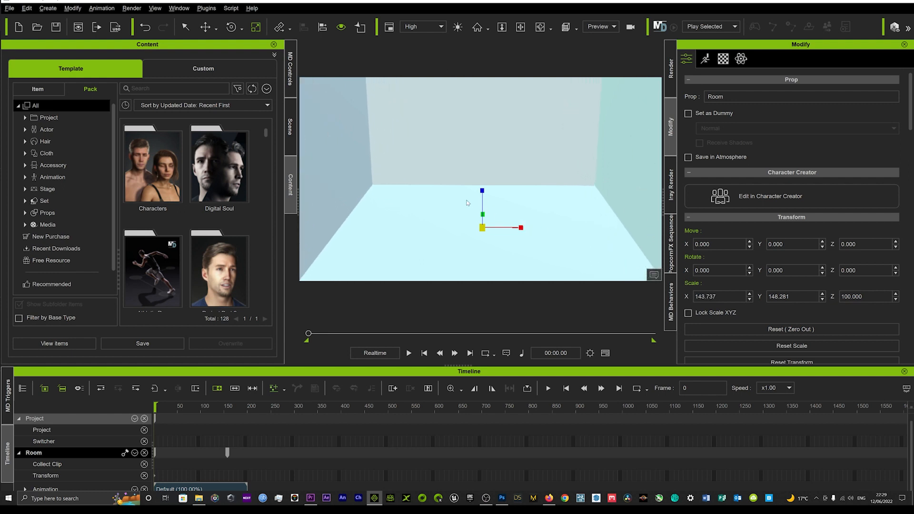
{"action": "middle_click_drag", "start_coordinate": [467, 201], "coordinate": [468, 208]}
{"action": "scroll", "coordinate": [468, 202], "scroll_direction": "down", "scroll_amount": 4}
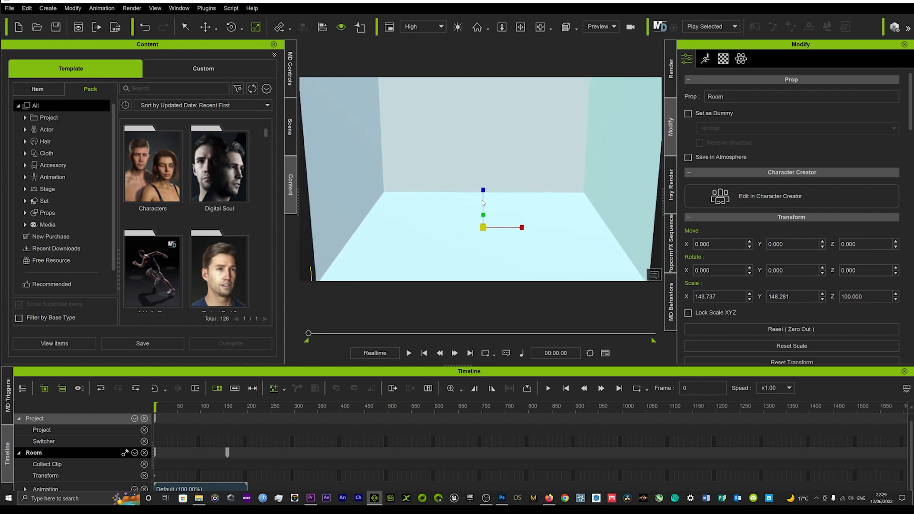
{"action": "scroll", "coordinate": [483, 202], "scroll_direction": "down", "scroll_amount": 1}
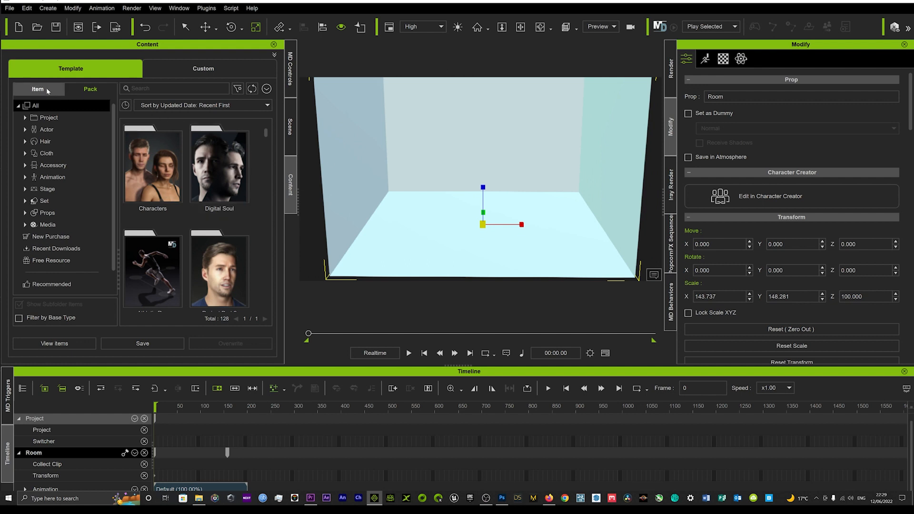
{"action": "left_click", "coordinate": [47, 88]}
{"action": "left_click", "coordinate": [91, 89]}
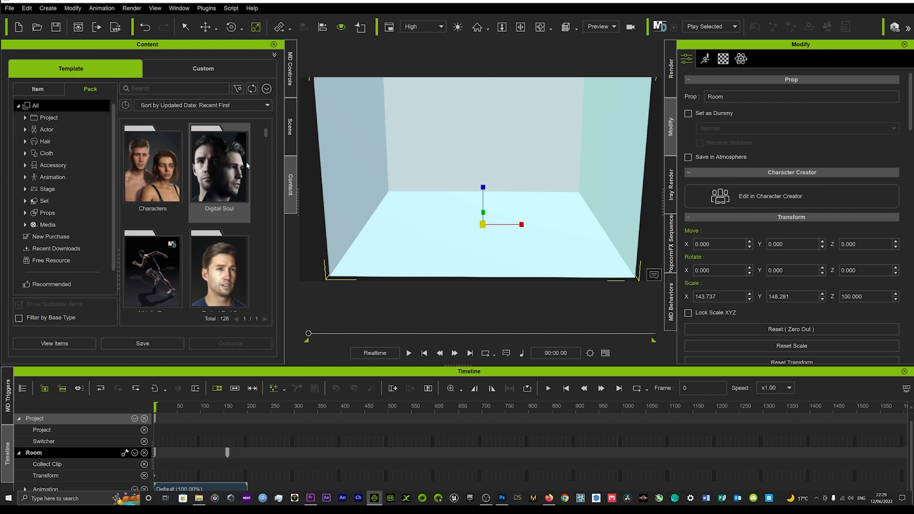
{"action": "left_click", "coordinate": [151, 89]}
{"action": "type", "text": "na"}
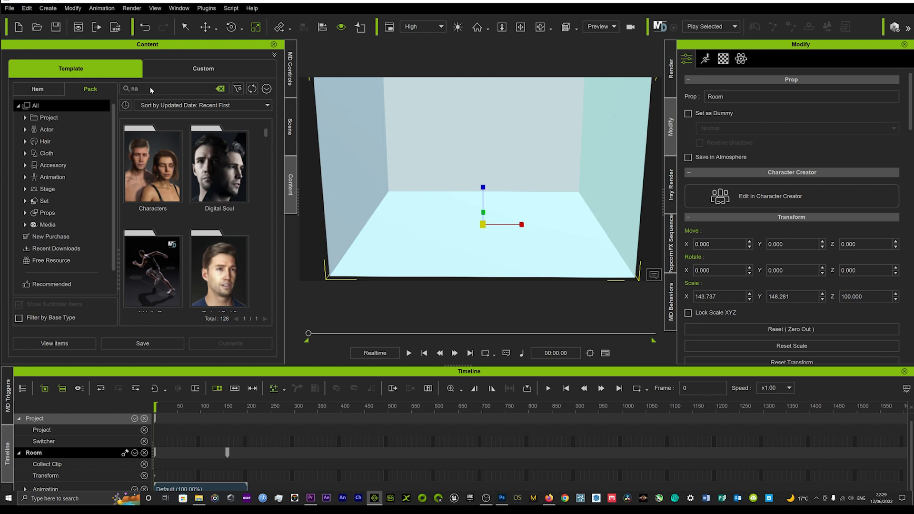
{"action": "key", "text": "BackSpace"}
{"action": "key", "text": "BackSpace"}
Open the Materials pack in the content library.
{"action": "scroll", "coordinate": [216, 158], "scroll_direction": "down", "scroll_amount": 6}
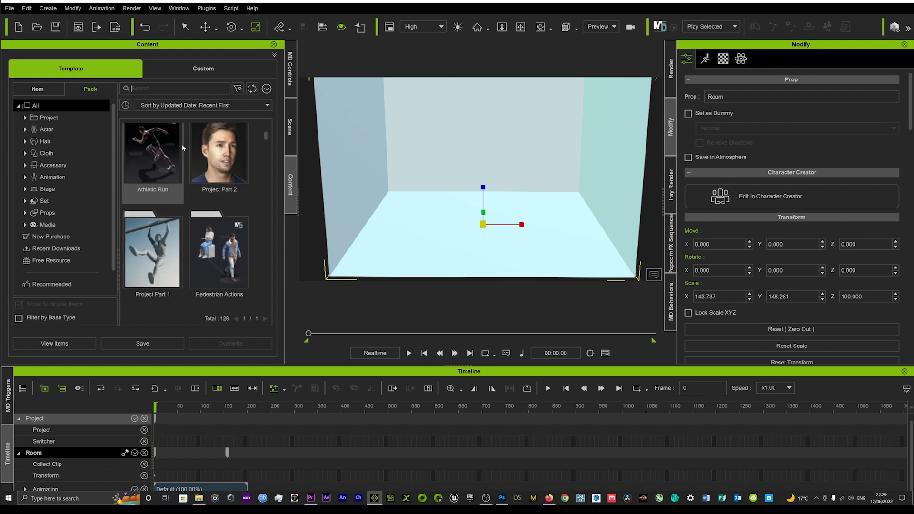
{"action": "scroll", "coordinate": [216, 158], "scroll_direction": "down", "scroll_amount": 3}
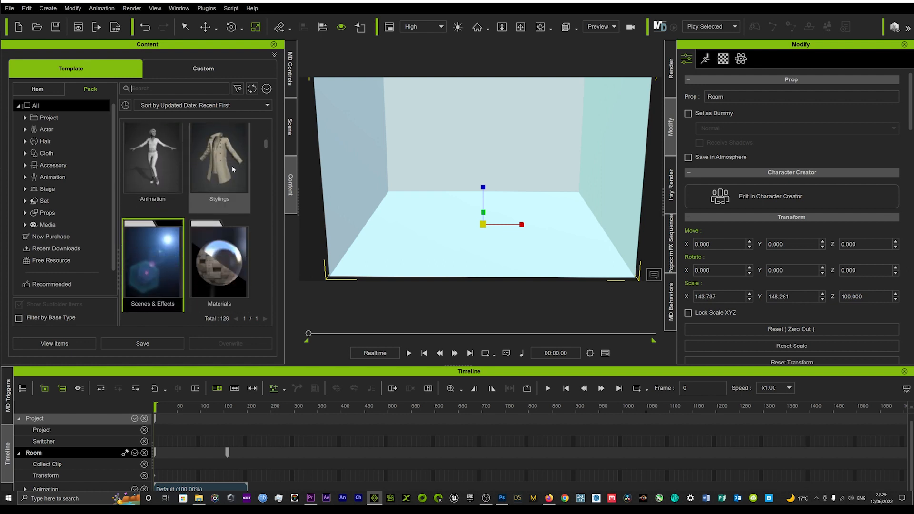
{"action": "double_click", "coordinate": [215, 238]}
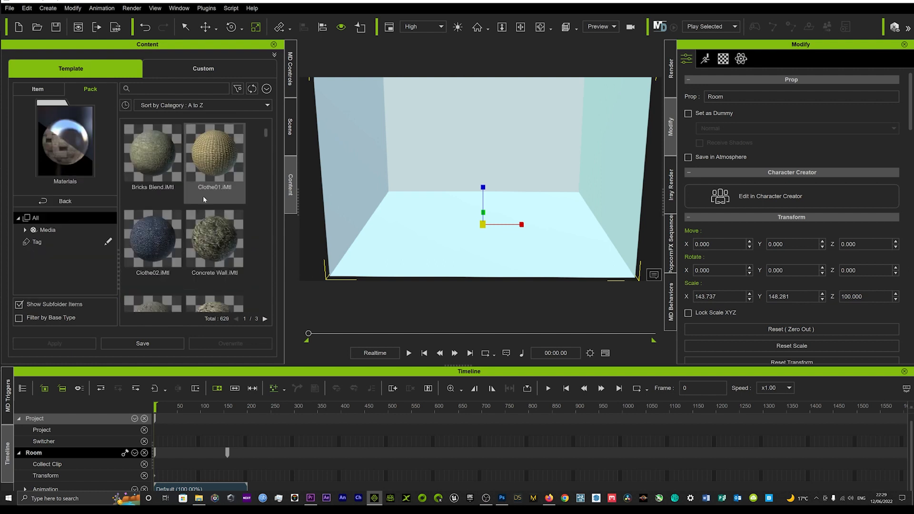
Find the Gold_Plate material in the pack and apply it to the room.
{"action": "scroll", "coordinate": [201, 200], "scroll_direction": "down", "scroll_amount": 1}
{"action": "scroll", "coordinate": [201, 200], "scroll_direction": "down", "scroll_amount": 4}
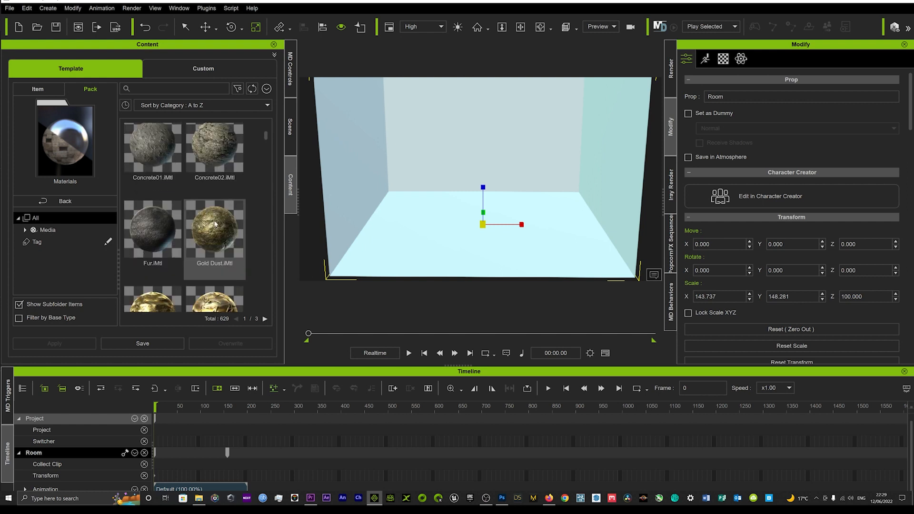
{"action": "scroll", "coordinate": [212, 238], "scroll_direction": "down", "scroll_amount": 2}
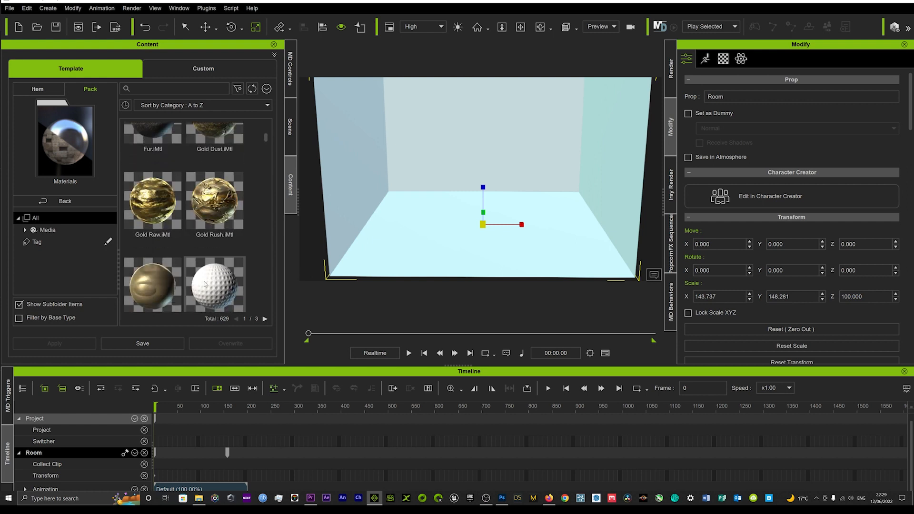
{"action": "scroll", "coordinate": [206, 267], "scroll_direction": "down", "scroll_amount": 2}
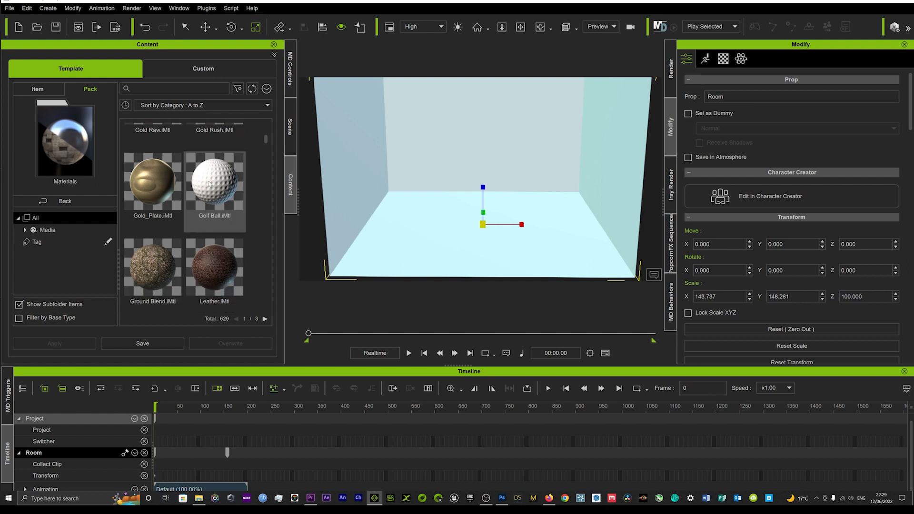
{"action": "scroll", "coordinate": [203, 179], "scroll_direction": "down", "scroll_amount": 1}
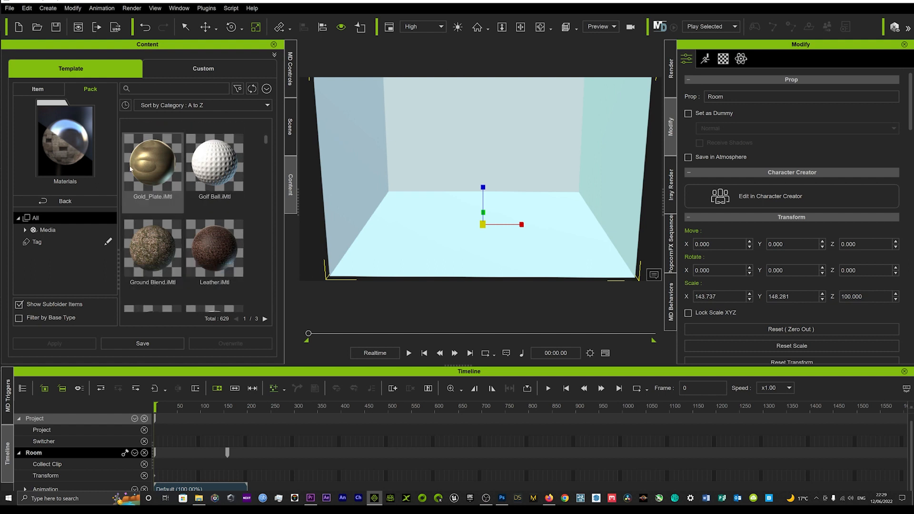
{"action": "scroll", "coordinate": [166, 208], "scroll_direction": "down", "scroll_amount": 1}
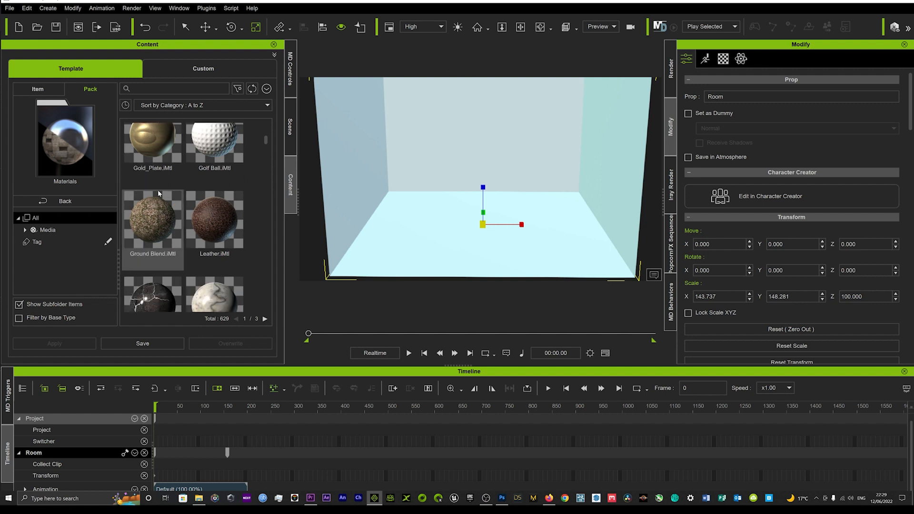
{"action": "scroll", "coordinate": [158, 190], "scroll_direction": "up", "scroll_amount": 2}
{"action": "left_click_drag", "start_coordinate": [158, 190], "coordinate": [464, 193]}
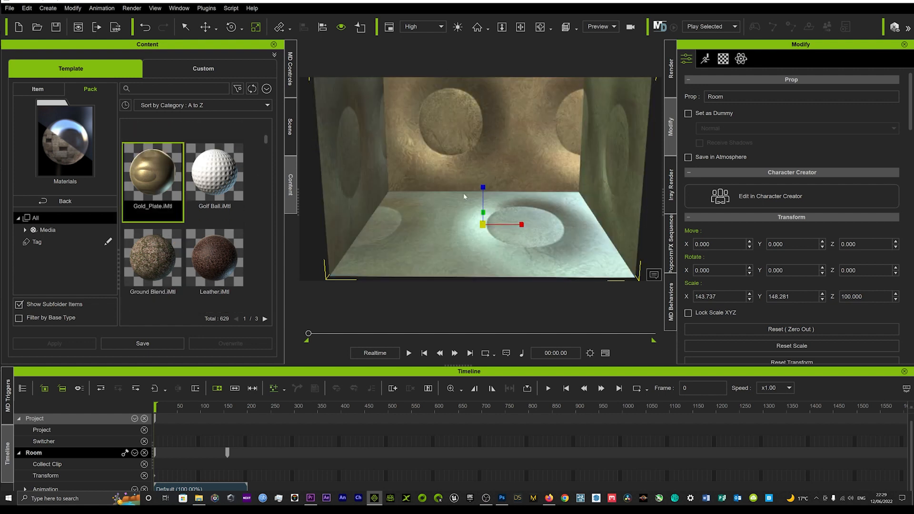
Inspect how the Gold_Plate material looks on the room's walls and floor from different angles.
{"action": "right_click_drag", "start_coordinate": [441, 181], "coordinate": [422, 182]}
{"action": "middle_click_drag", "start_coordinate": [423, 183], "coordinate": [421, 175]}
{"action": "right_click_drag", "start_coordinate": [422, 175], "coordinate": [432, 161]}
{"action": "scroll", "coordinate": [446, 162], "scroll_direction": "up", "scroll_amount": 4}
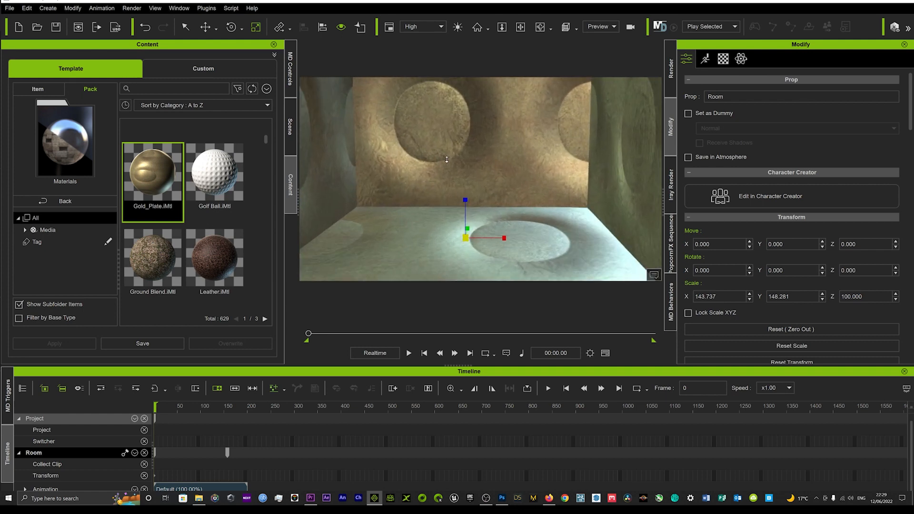
{"action": "middle_click_drag", "start_coordinate": [453, 157], "coordinate": [453, 169]}
{"action": "scroll", "coordinate": [453, 168], "scroll_direction": "down", "scroll_amount": 3}
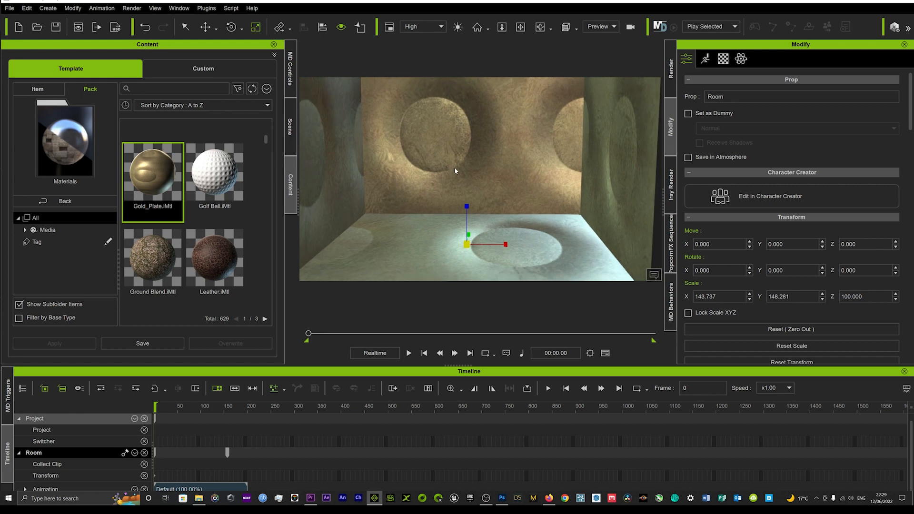
{"action": "right_click_drag", "start_coordinate": [453, 171], "coordinate": [476, 174]}
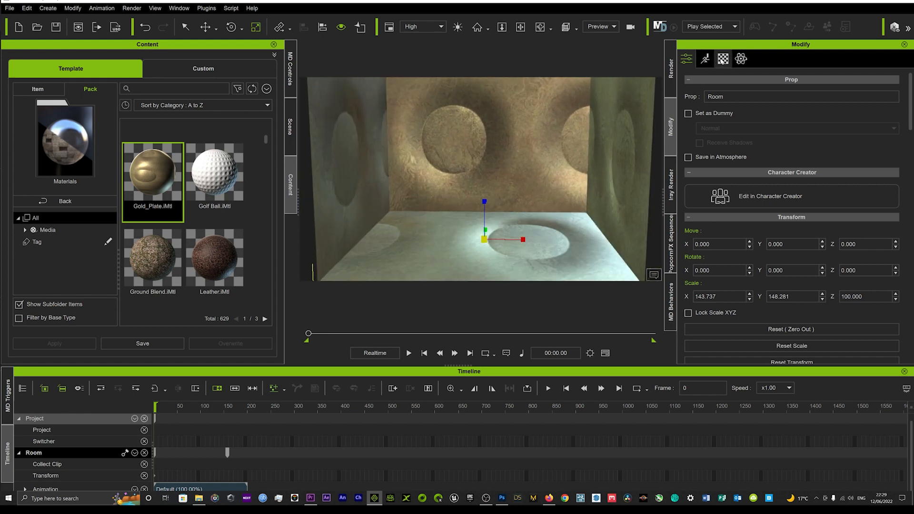
Open the room's material settings and examine the texture channels and the UV settings.
{"action": "left_click", "coordinate": [723, 59]}
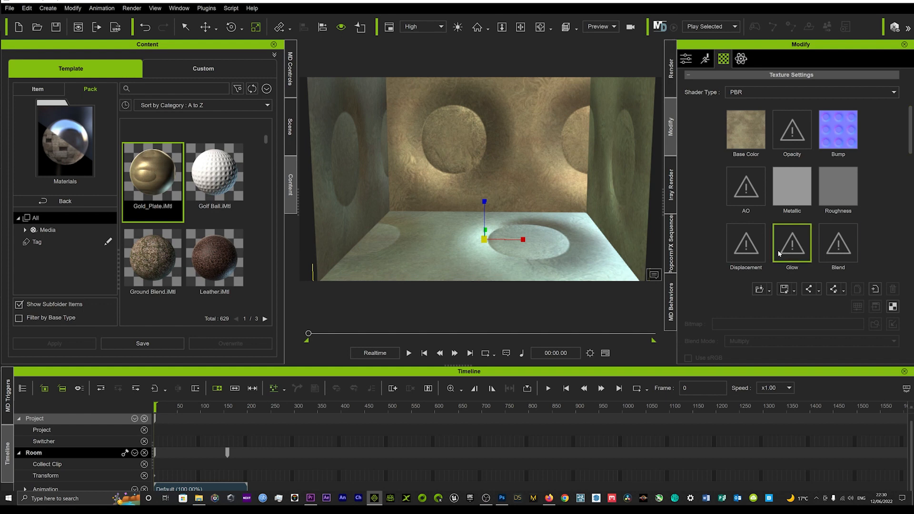
{"action": "scroll", "coordinate": [742, 227], "scroll_direction": "down", "scroll_amount": 2}
{"action": "scroll", "coordinate": [741, 227], "scroll_direction": "down", "scroll_amount": 2}
{"action": "scroll", "coordinate": [742, 220], "scroll_direction": "down", "scroll_amount": 1}
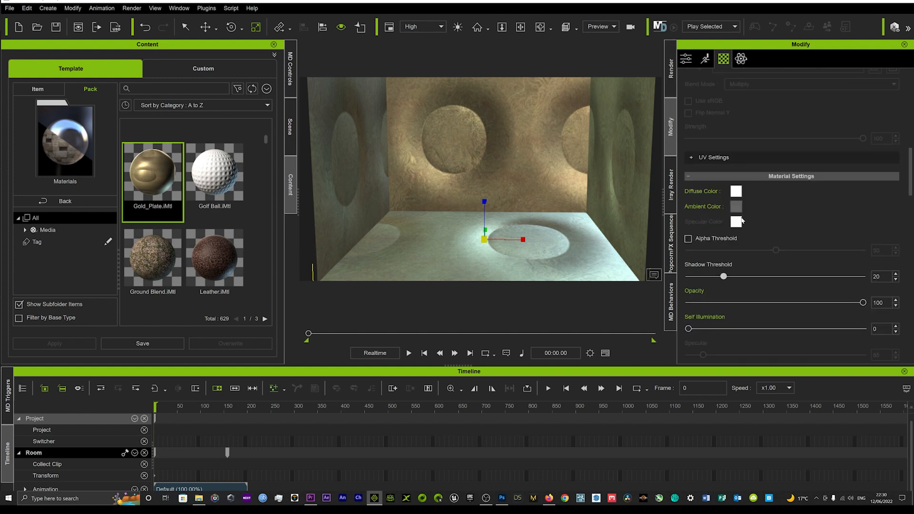
{"action": "left_click", "coordinate": [719, 130]}
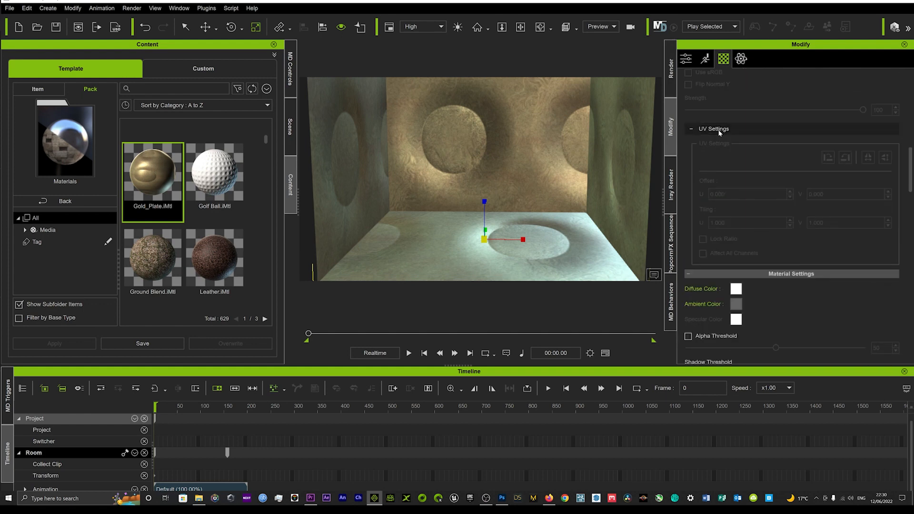
{"action": "scroll", "coordinate": [733, 195], "scroll_direction": "up", "scroll_amount": 4}
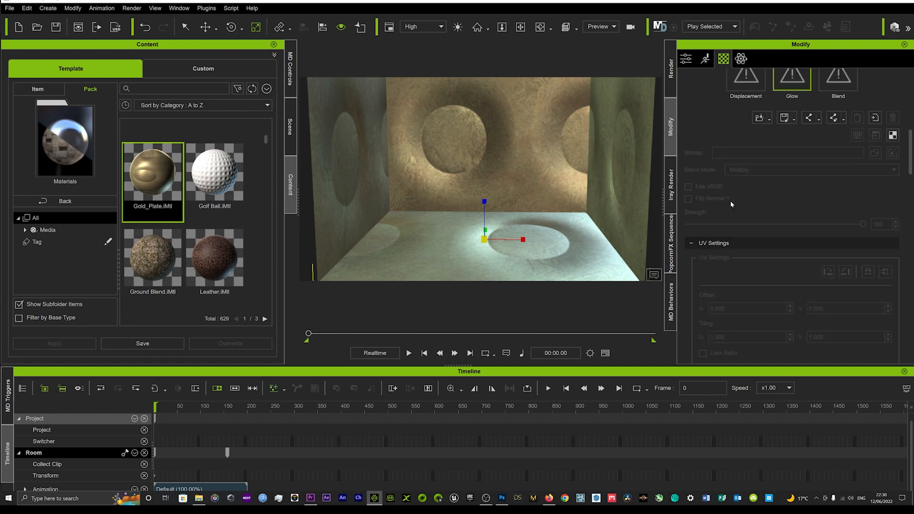
{"action": "scroll", "coordinate": [732, 207], "scroll_direction": "up", "scroll_amount": 4}
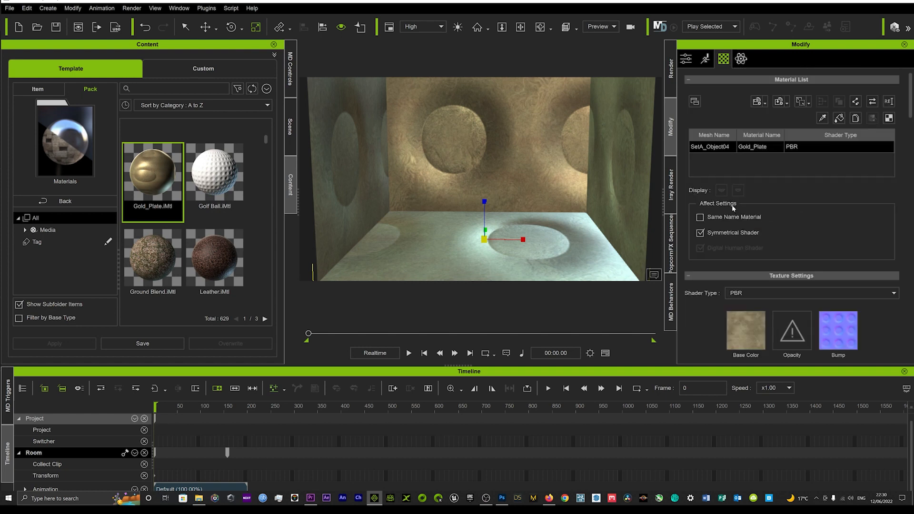
Examine the remaining material properties, including the resource maps, GI and Substance settings, and review the texture settings again.
{"action": "scroll", "coordinate": [732, 212], "scroll_direction": "down", "scroll_amount": 6}
{"action": "scroll", "coordinate": [730, 214], "scroll_direction": "up", "scroll_amount": 3}
{"action": "scroll", "coordinate": [724, 218], "scroll_direction": "down", "scroll_amount": 8}
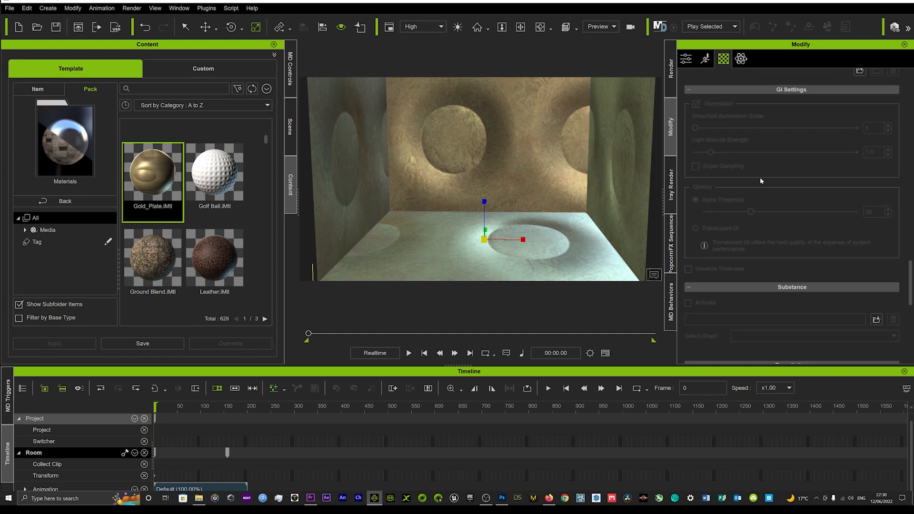
{"action": "scroll", "coordinate": [734, 186], "scroll_direction": "down", "scroll_amount": 6}
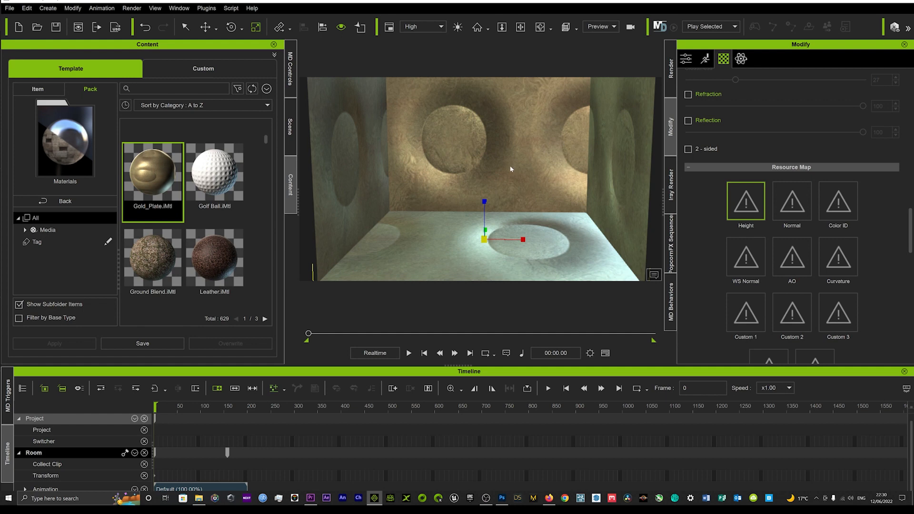
{"action": "scroll", "coordinate": [763, 218], "scroll_direction": "down", "scroll_amount": 10}
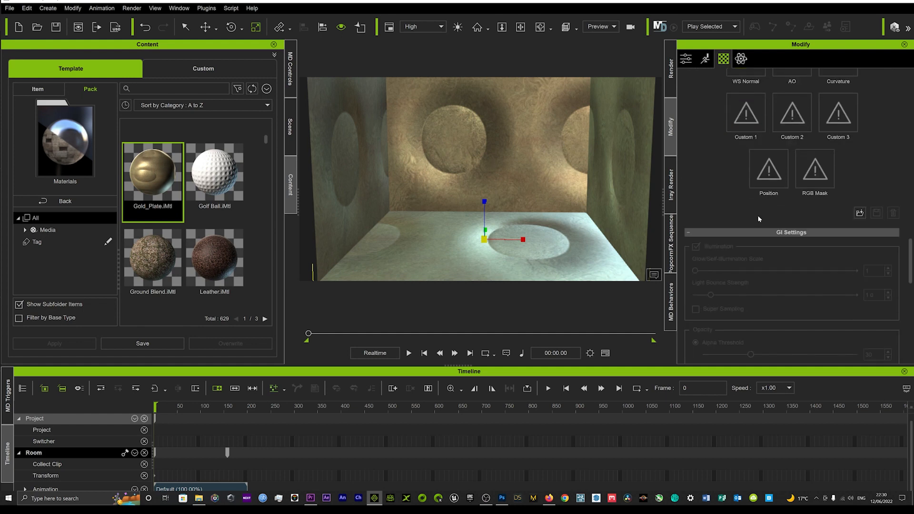
{"action": "scroll", "coordinate": [736, 197], "scroll_direction": "up", "scroll_amount": 10}
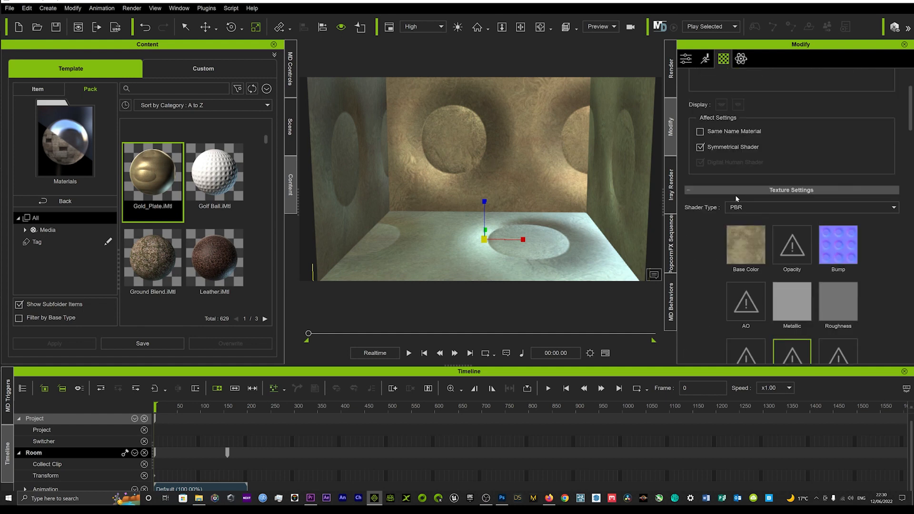
{"action": "scroll", "coordinate": [736, 200], "scroll_direction": "up", "scroll_amount": 8}
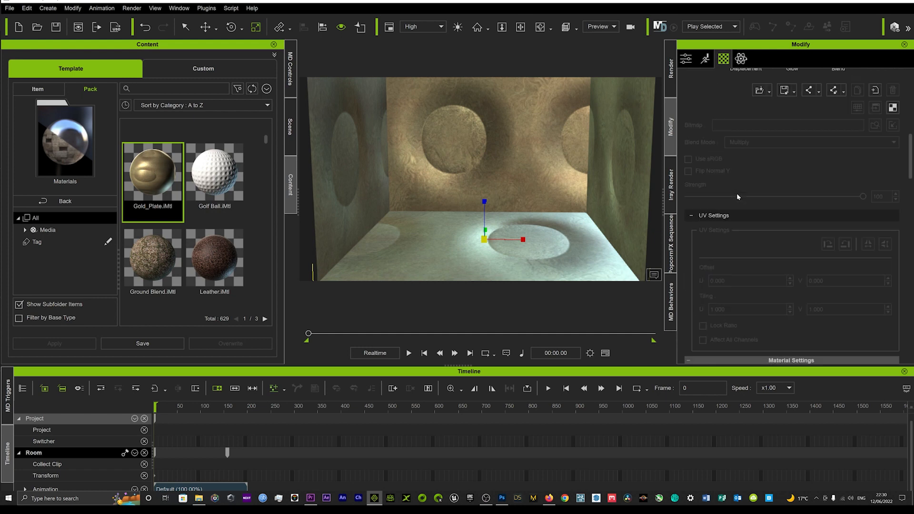
{"action": "scroll", "coordinate": [763, 267], "scroll_direction": "up", "scroll_amount": 5}
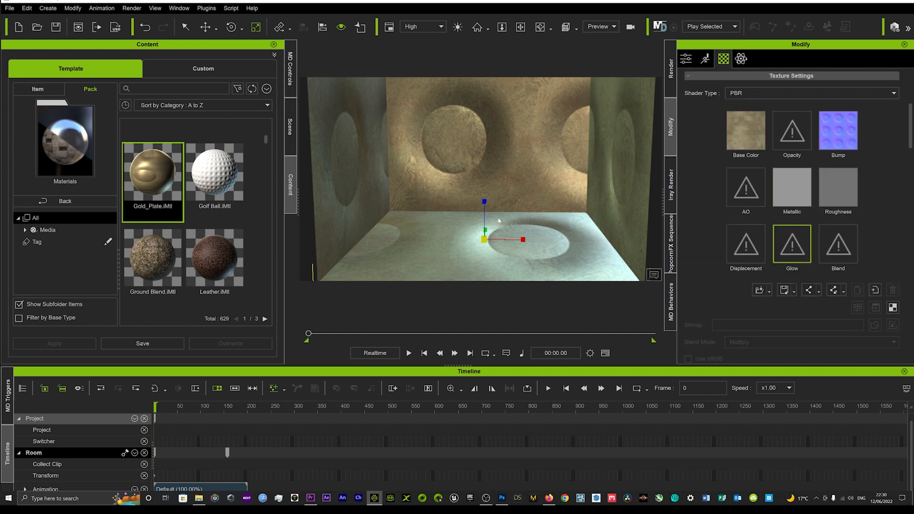
Turn off the Key, Side, Back and Floor Shadow lights in the scene.
{"action": "scroll", "coordinate": [482, 179], "scroll_direction": "up", "scroll_amount": 5}
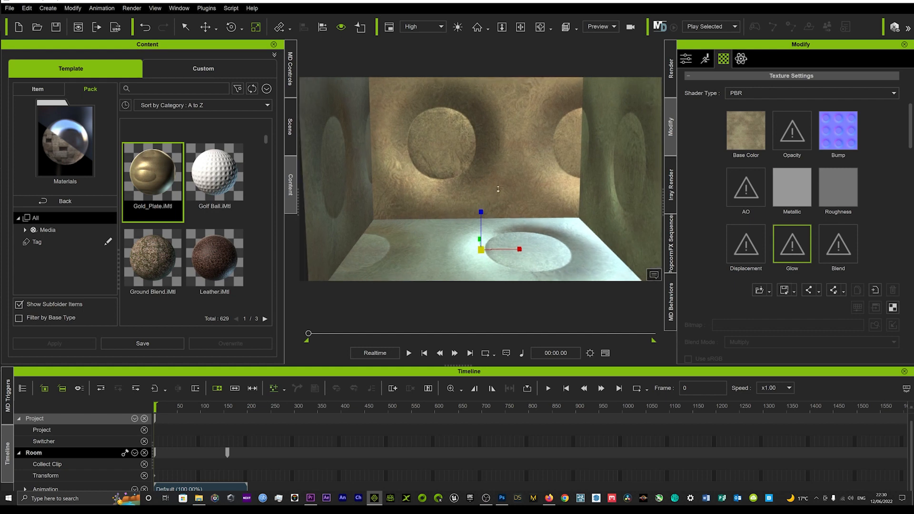
{"action": "scroll", "coordinate": [486, 181], "scroll_direction": "up", "scroll_amount": 5}
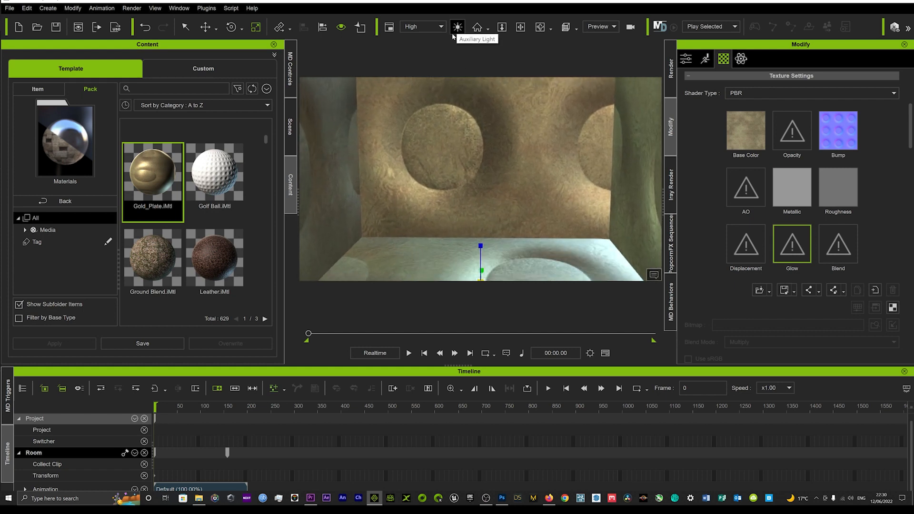
{"action": "left_click", "coordinate": [290, 127]}
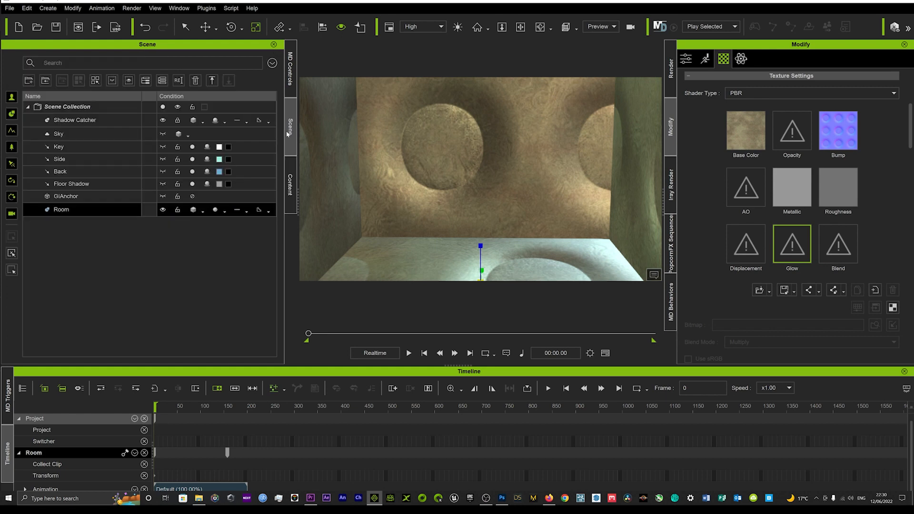
{"action": "left_click", "coordinate": [148, 196], "text": "ctrl"}
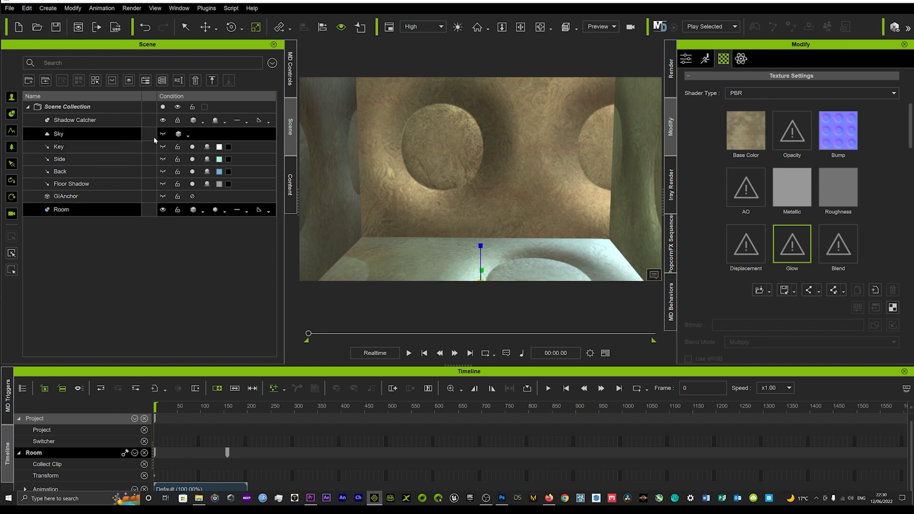
{"action": "left_click", "coordinate": [192, 148]}
{"action": "left_click", "coordinate": [192, 159]}
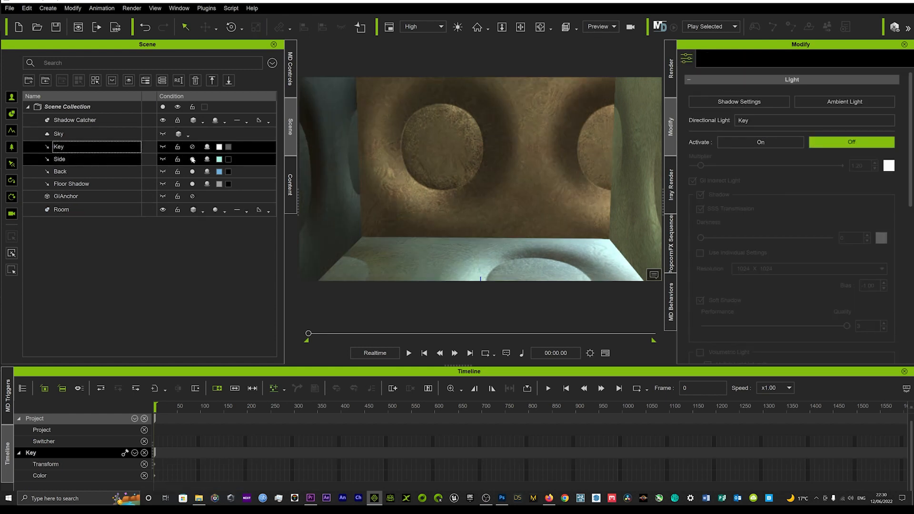
{"action": "left_click", "coordinate": [192, 172]}
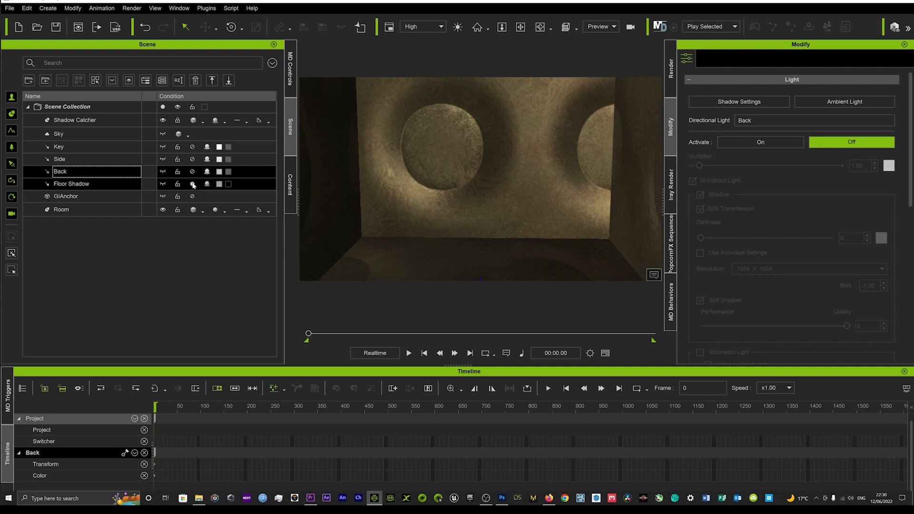
{"action": "left_click", "coordinate": [193, 184]}
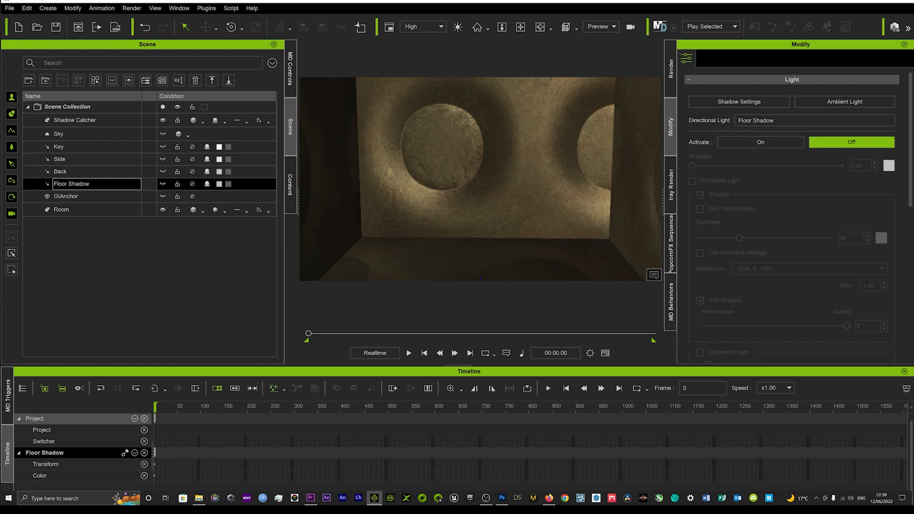
Display the Visual Settings and dock them together with the Scene and Content managers.
{"action": "left_click", "coordinate": [178, 8]}
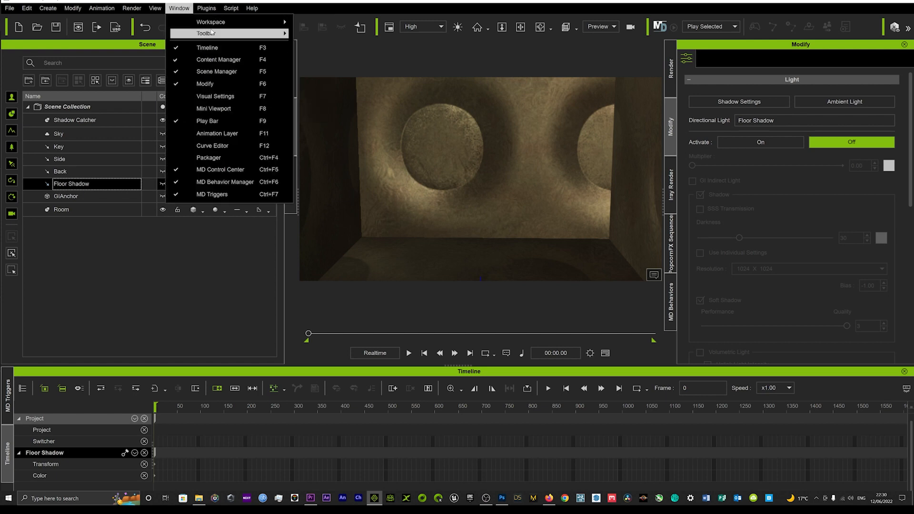
{"action": "mouse_move", "coordinate": [212, 33]}
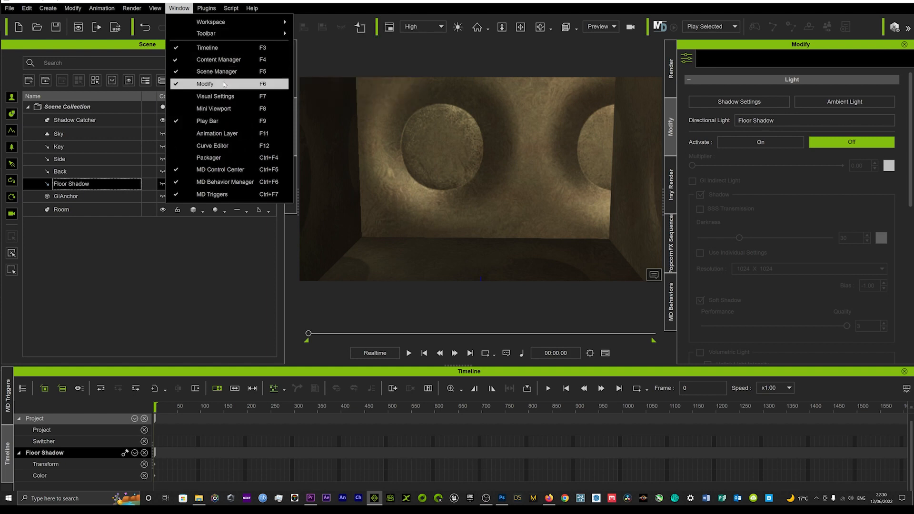
{"action": "left_click", "coordinate": [226, 98]}
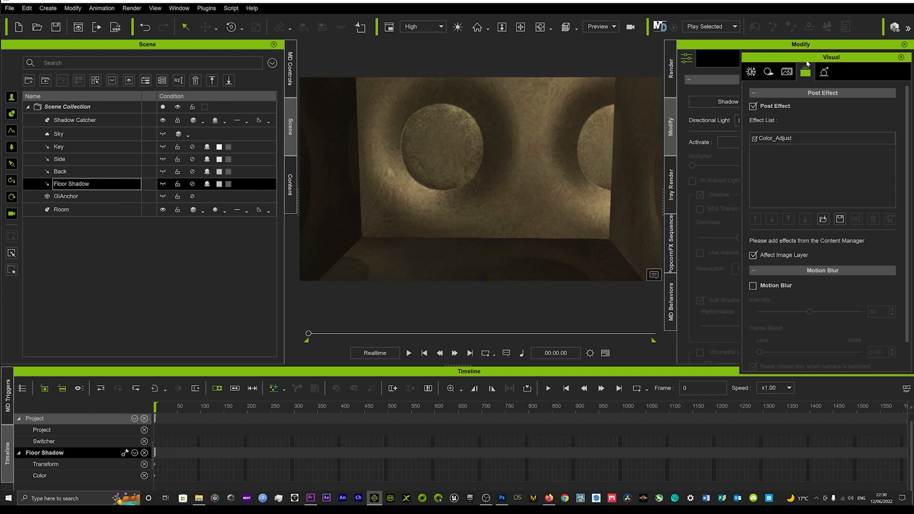
{"action": "left_click_drag", "start_coordinate": [807, 62], "coordinate": [188, 130]}
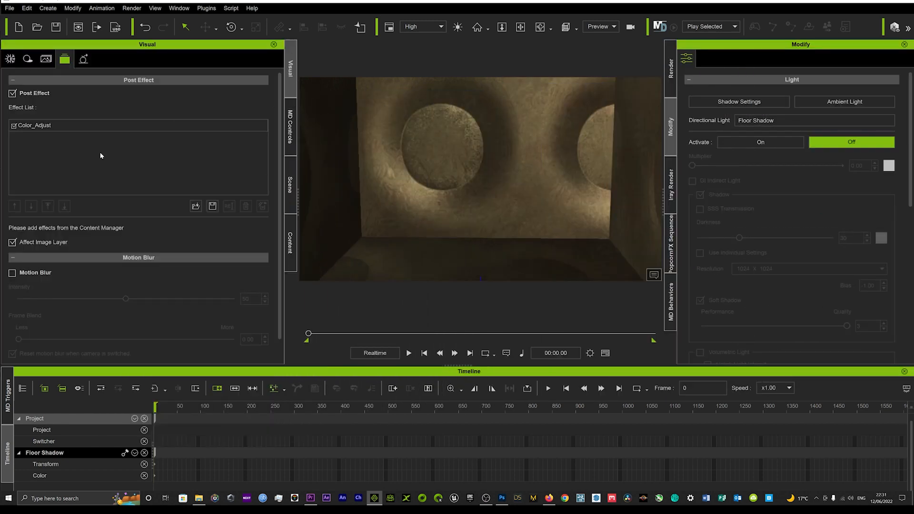
Deactivate image-based lighting (IBL) in the visual settings.
{"action": "left_click", "coordinate": [12, 59]}
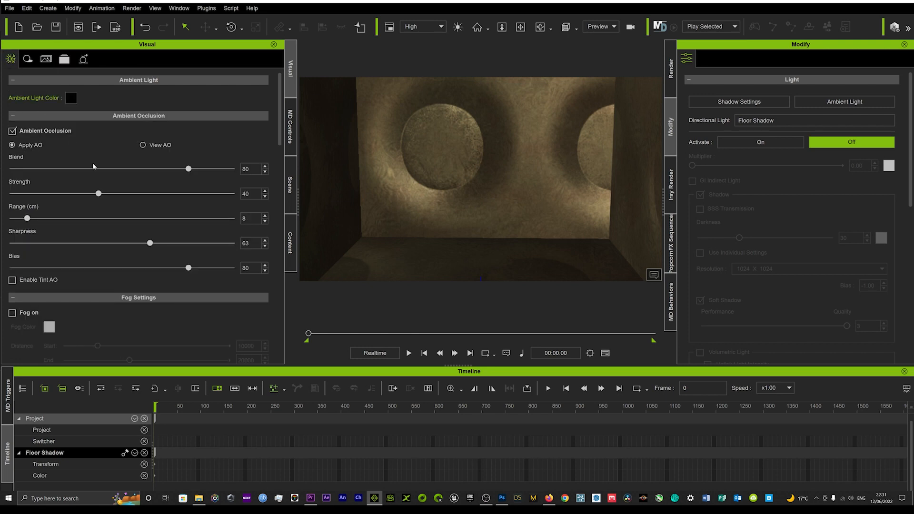
{"action": "scroll", "coordinate": [77, 156], "scroll_direction": "down", "scroll_amount": 10}
{"action": "scroll", "coordinate": [77, 156], "scroll_direction": "up", "scroll_amount": 4}
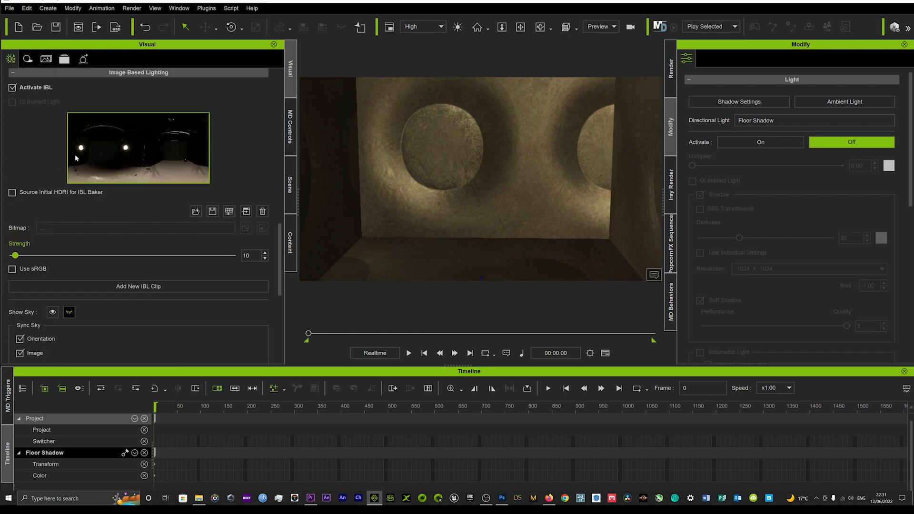
{"action": "scroll", "coordinate": [71, 155], "scroll_direction": "up", "scroll_amount": 2}
{"action": "left_click", "coordinate": [13, 145]}
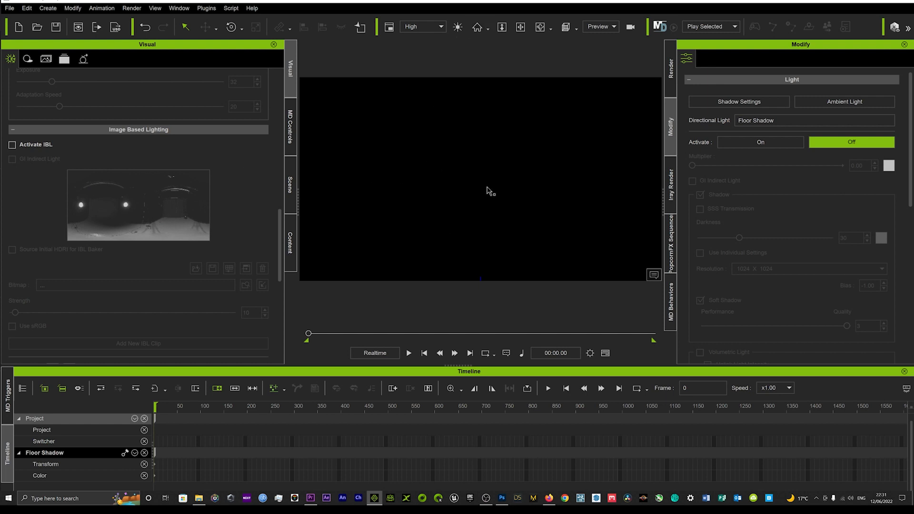
Switch on the Auxiliary Light and compare the room with it off and on.
{"action": "left_click", "coordinate": [458, 27]}
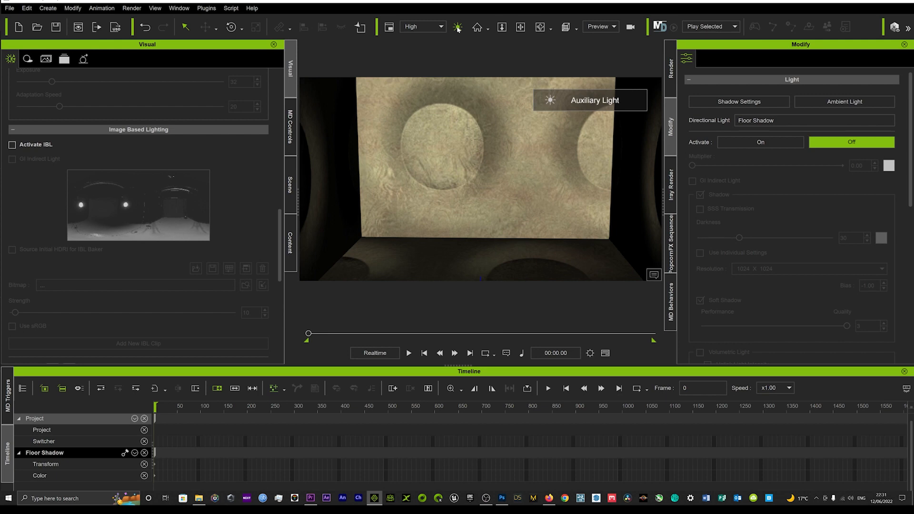
{"action": "middle_click_drag", "start_coordinate": [475, 179], "coordinate": [493, 139]}
{"action": "right_click_drag", "start_coordinate": [494, 139], "coordinate": [455, 151]}
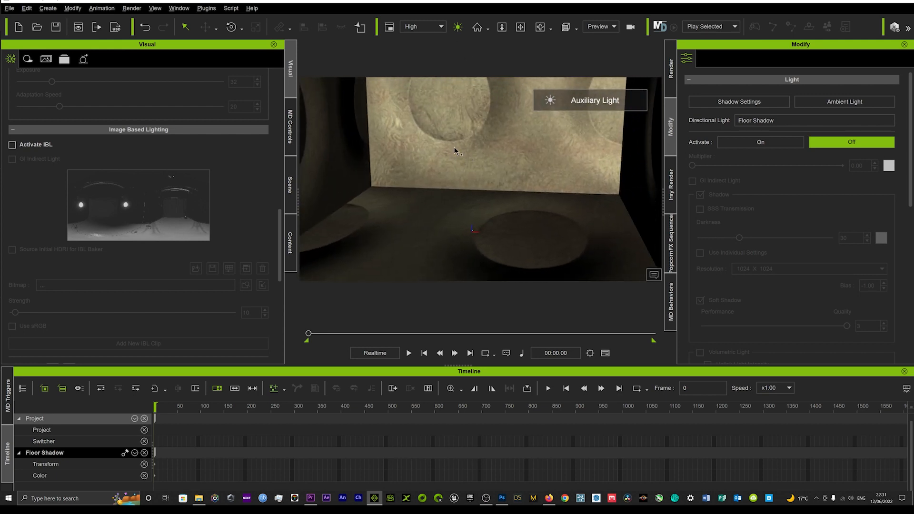
{"action": "left_click", "coordinate": [457, 27]}
{"action": "left_click", "coordinate": [458, 27]}
Inspect the room's walls and floor under the Auxiliary Light from different angles and distances.
{"action": "middle_click_drag", "start_coordinate": [468, 132], "coordinate": [427, 166]}
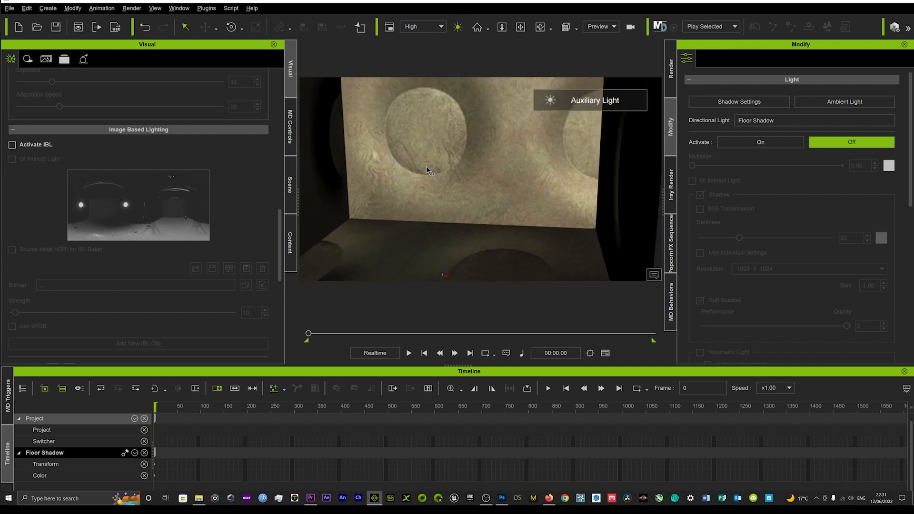
{"action": "scroll", "coordinate": [420, 159], "scroll_direction": "up", "scroll_amount": 5}
{"action": "scroll", "coordinate": [416, 151], "scroll_direction": "down", "scroll_amount": 6}
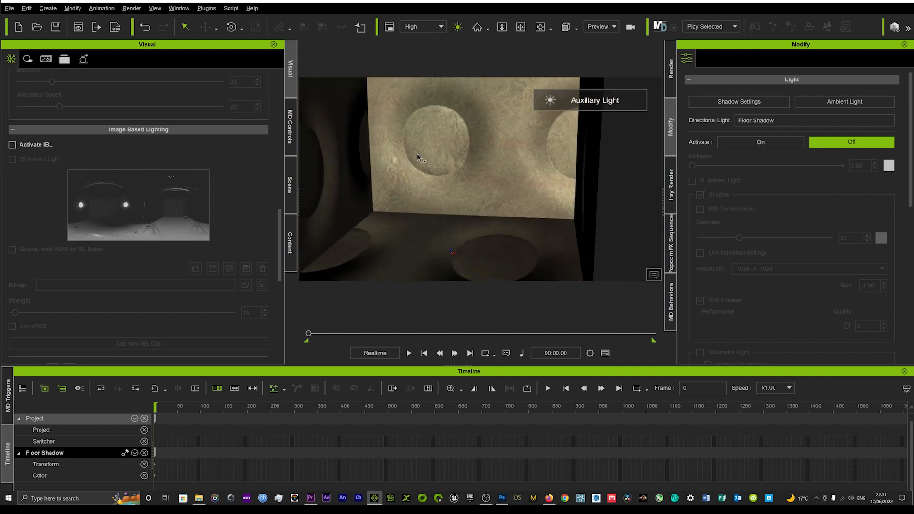
{"action": "right_click_drag", "start_coordinate": [418, 155], "coordinate": [470, 147]}
{"action": "scroll", "coordinate": [456, 171], "scroll_direction": "up", "scroll_amount": 4}
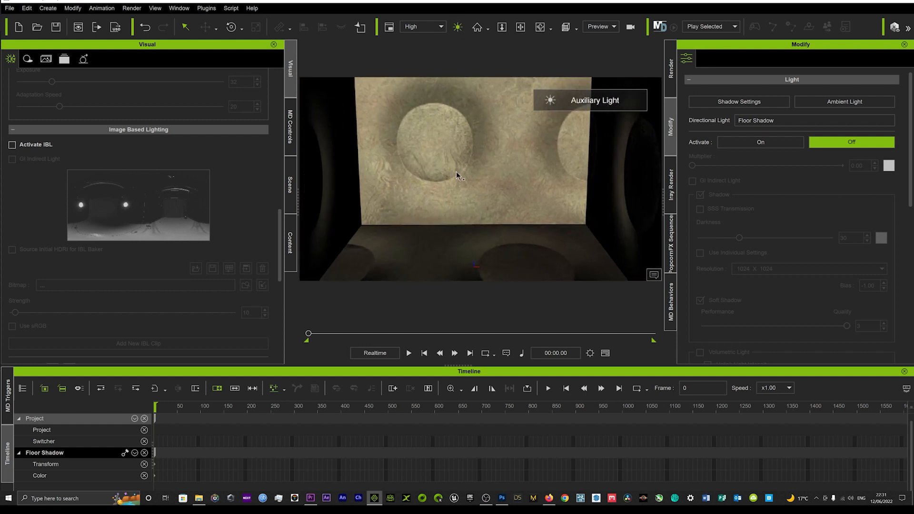
{"action": "middle_click_drag", "start_coordinate": [462, 175], "coordinate": [455, 145]}
{"action": "scroll", "coordinate": [449, 146], "scroll_direction": "up", "scroll_amount": 2}
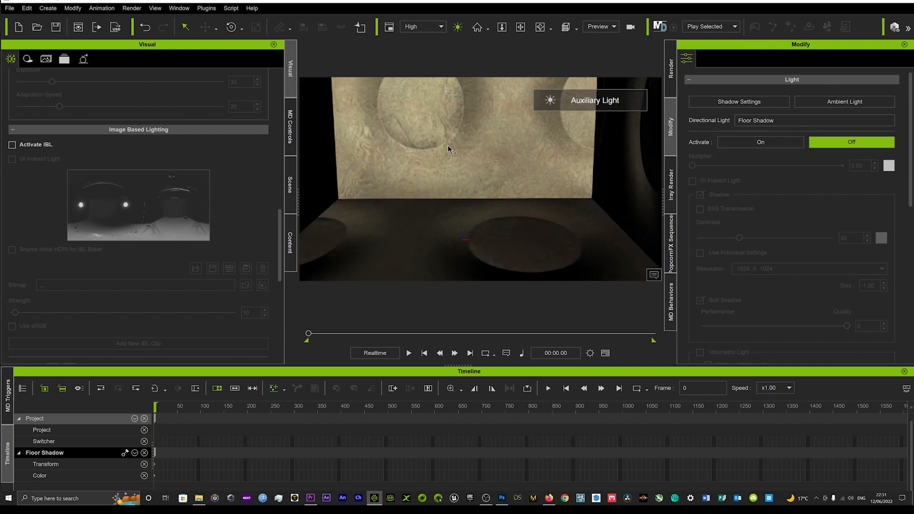
{"action": "right_click_drag", "start_coordinate": [448, 144], "coordinate": [463, 153]}
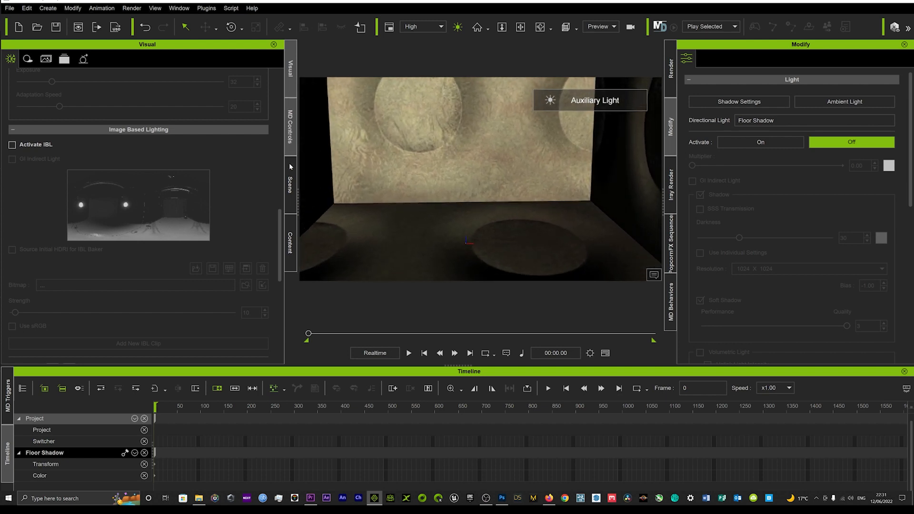
Open the custom content collection in the content library.
{"action": "left_click", "coordinate": [290, 185]}
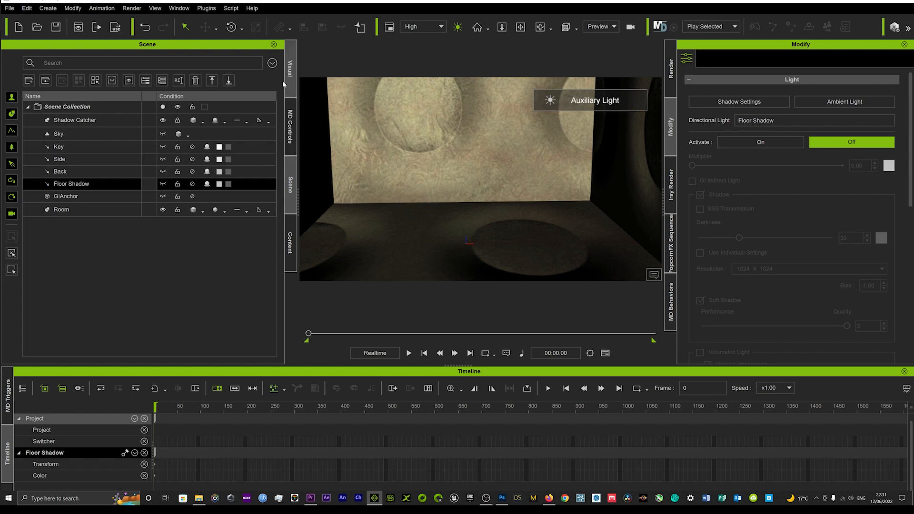
{"action": "left_click", "coordinate": [292, 229]}
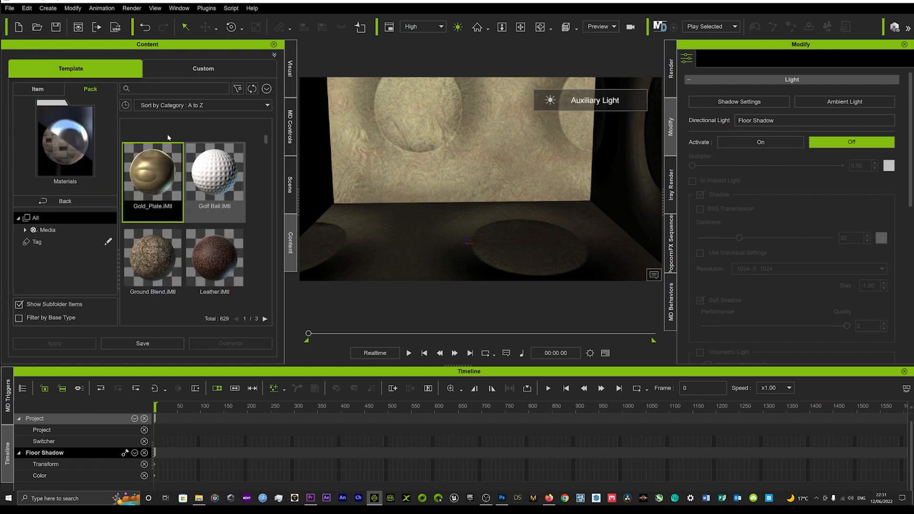
{"action": "left_click", "coordinate": [176, 67]}
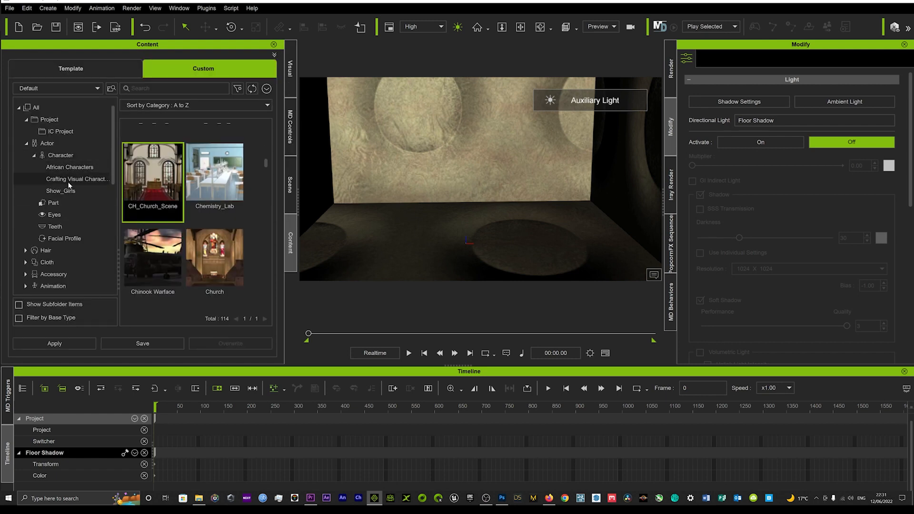
Find the Cars category among the custom props and place the Ferrari on the room's floor.
{"action": "scroll", "coordinate": [33, 195], "scroll_direction": "down", "scroll_amount": 2}
{"action": "scroll", "coordinate": [32, 196], "scroll_direction": "down", "scroll_amount": 2}
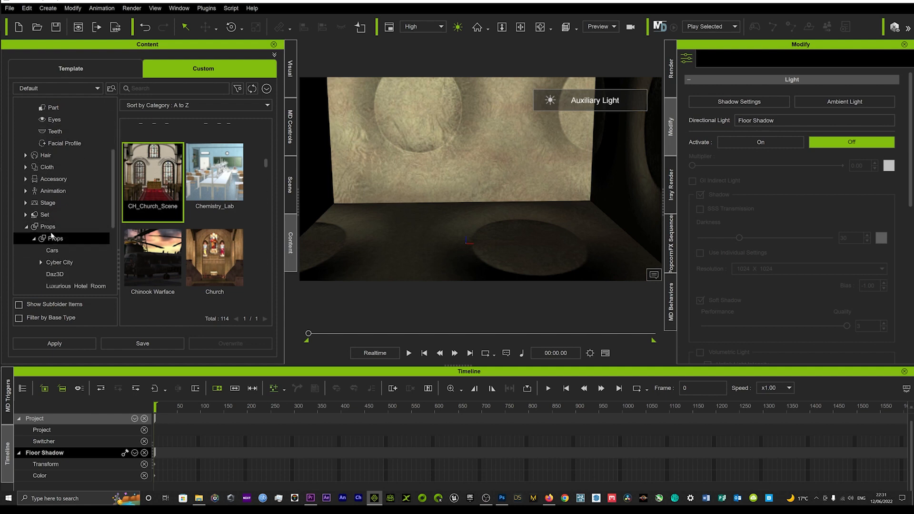
{"action": "left_click", "coordinate": [53, 250]}
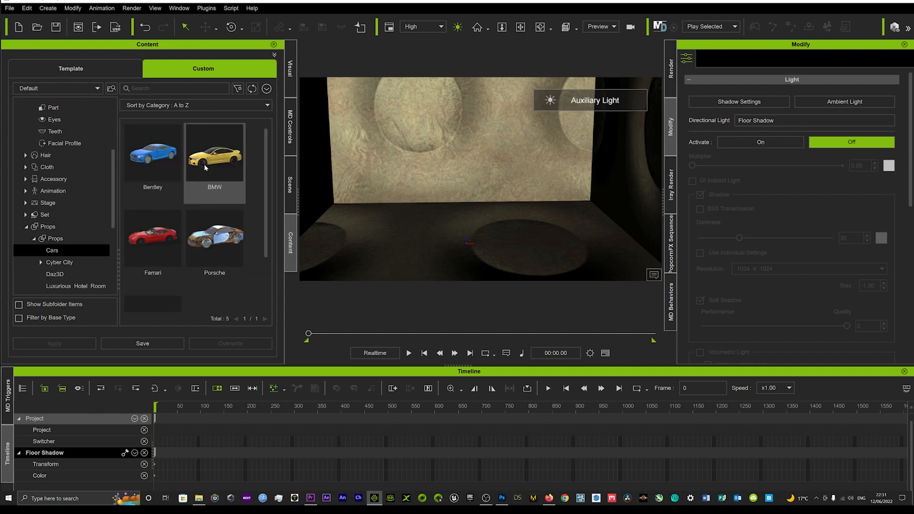
{"action": "left_click_drag", "start_coordinate": [153, 236], "coordinate": [465, 230]}
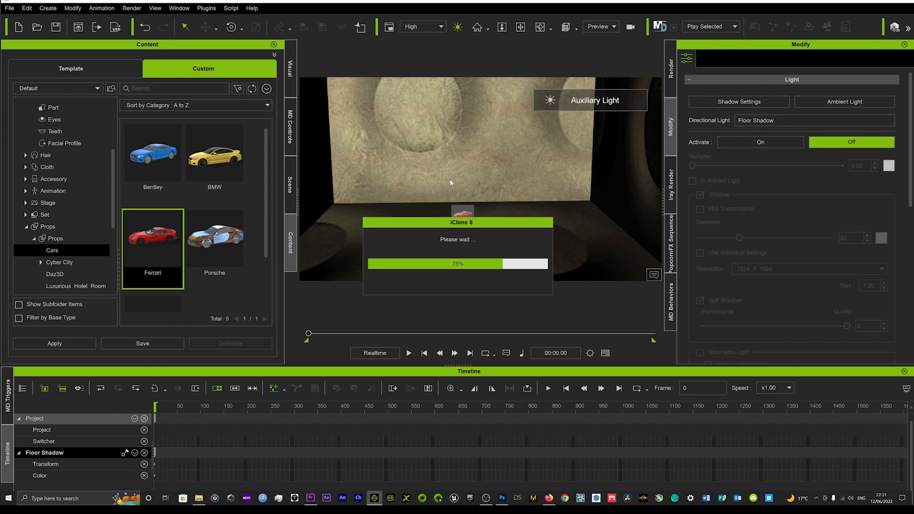
{"action": "scroll", "coordinate": [462, 209], "scroll_direction": "up", "scroll_amount": 4}
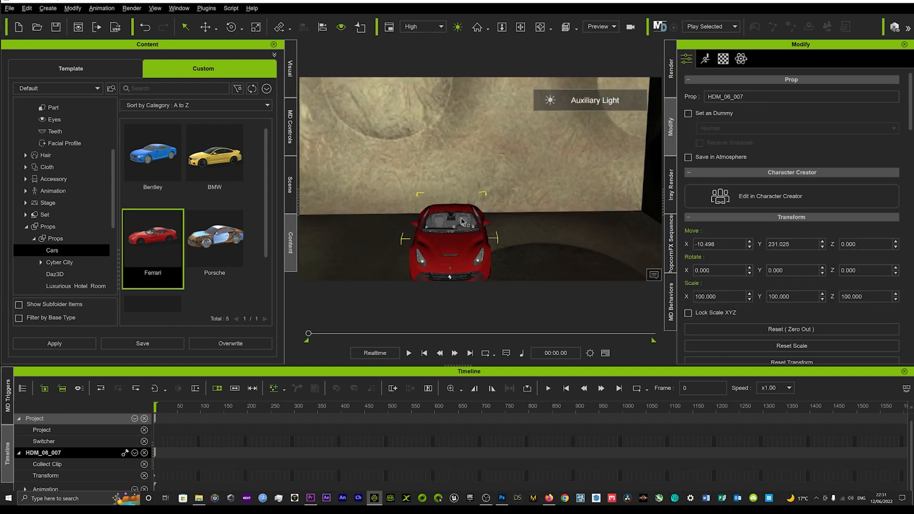
{"action": "scroll", "coordinate": [462, 221], "scroll_direction": "down", "scroll_amount": 5}
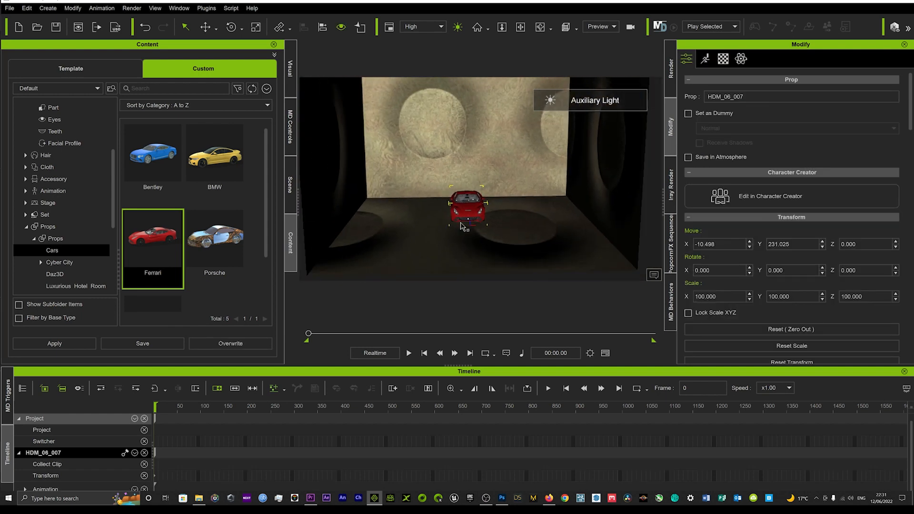
Scale the Room down to about 114.7 in X, 118.3 in Y and 79.8 in Z.
{"action": "left_click", "coordinate": [515, 141]}
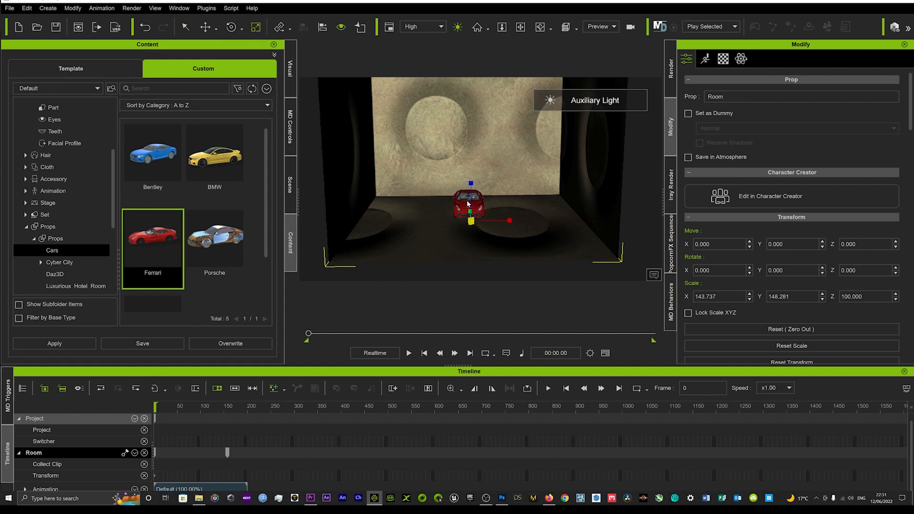
{"action": "left_click_drag", "start_coordinate": [469, 224], "coordinate": [453, 242]}
{"action": "scroll", "coordinate": [449, 233], "scroll_direction": "up", "scroll_amount": 5}
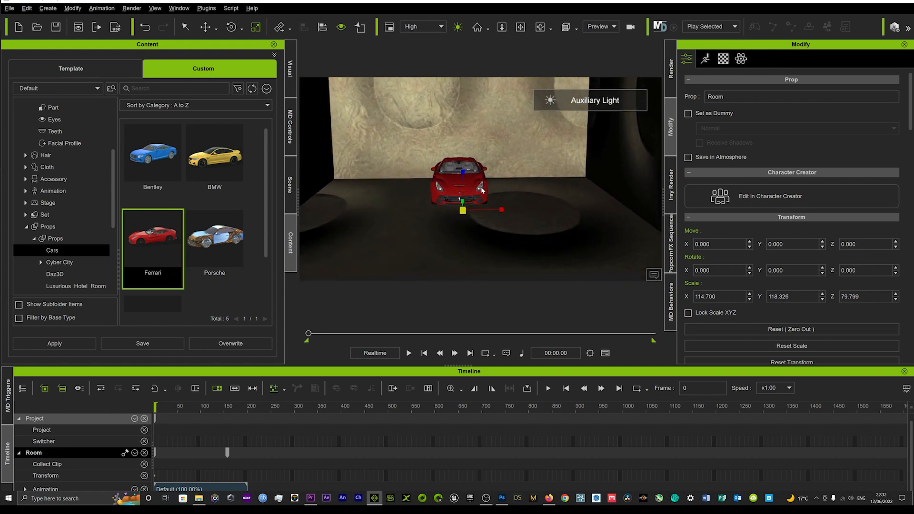
{"action": "right_click_drag", "start_coordinate": [482, 190], "coordinate": [467, 215]}
Compare the room and car with the Auxiliary Light off and on.
{"action": "left_click", "coordinate": [457, 27]}
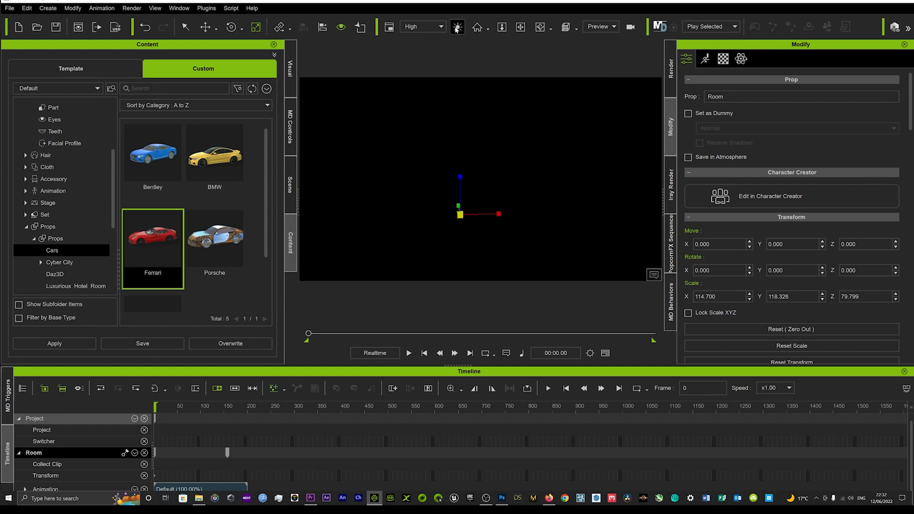
{"action": "left_click", "coordinate": [456, 27]}
{"action": "right_click_drag", "start_coordinate": [491, 202], "coordinate": [463, 193]}
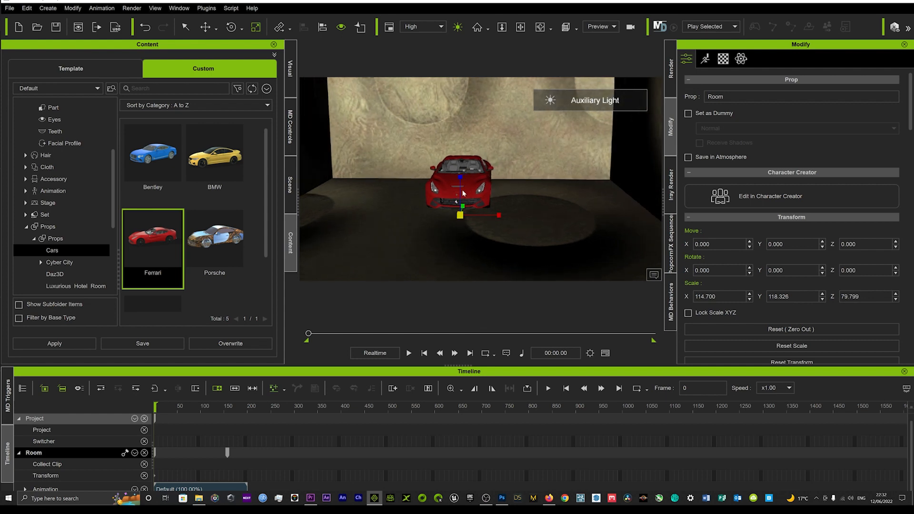
Move the Ferrari to about X 16.9, Y -19.1 and rotate it about -69.9 degrees around Z to show its side.
{"action": "left_click", "coordinate": [464, 185]}
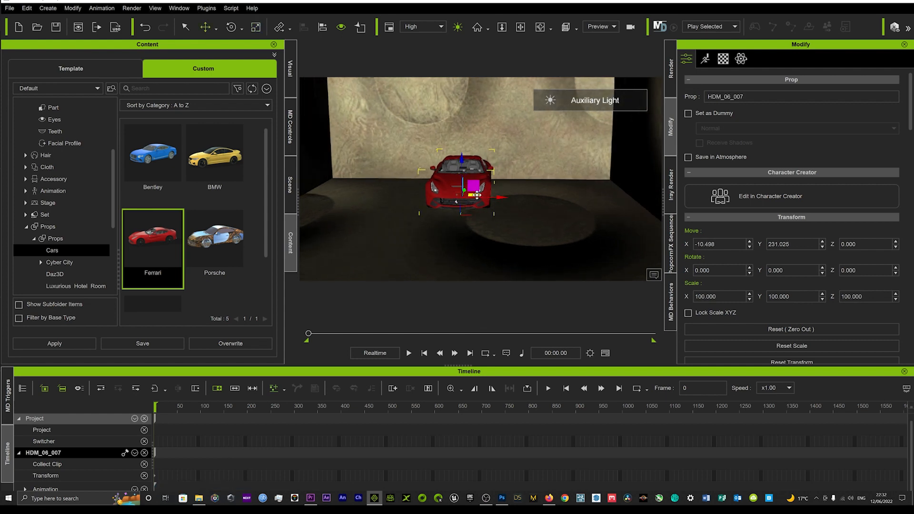
{"action": "left_click_drag", "start_coordinate": [477, 195], "coordinate": [450, 222]}
{"action": "key", "text": "e"}
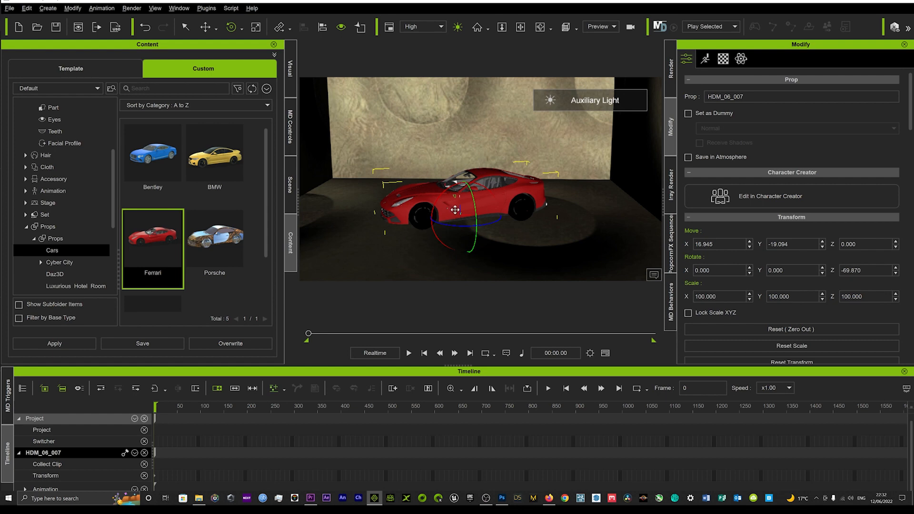
{"action": "middle_click_drag", "start_coordinate": [455, 210], "coordinate": [451, 204]}
{"action": "scroll", "coordinate": [451, 203], "scroll_direction": "up", "scroll_amount": 2}
{"action": "right_click_drag", "start_coordinate": [452, 204], "coordinate": [484, 201]}
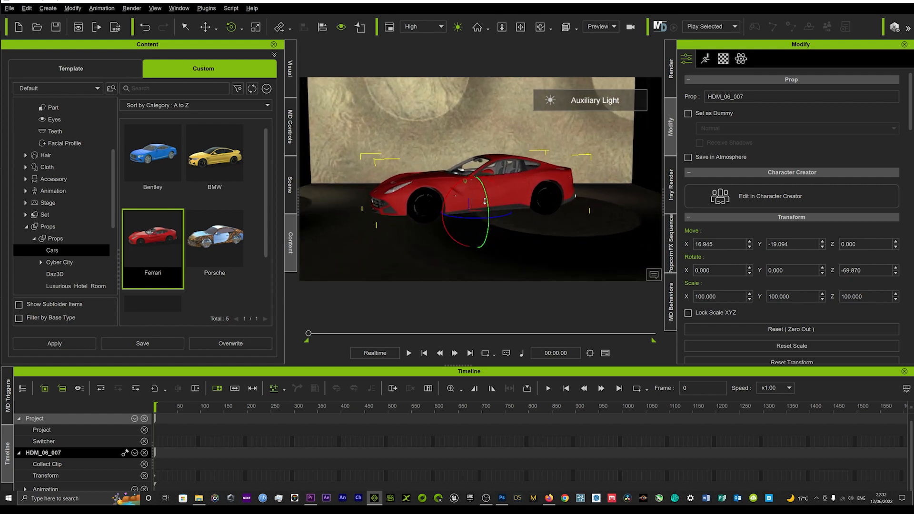
{"action": "scroll", "coordinate": [484, 200], "scroll_direction": "up", "scroll_amount": 1}
{"action": "middle_click_drag", "start_coordinate": [484, 200], "coordinate": [492, 211]}
{"action": "scroll", "coordinate": [494, 210], "scroll_direction": "down", "scroll_amount": 1}
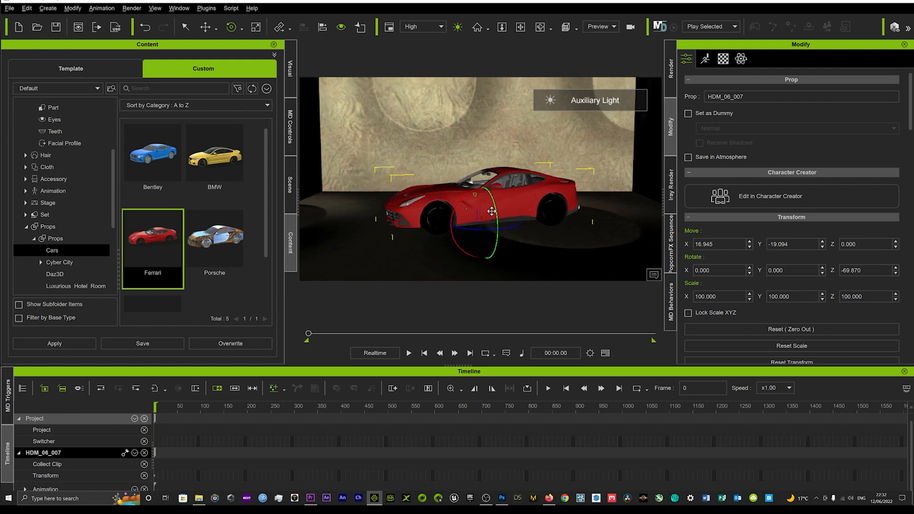
Switch off the Auxiliary Light and create a point light in the scene.
{"action": "left_click", "coordinate": [458, 27]}
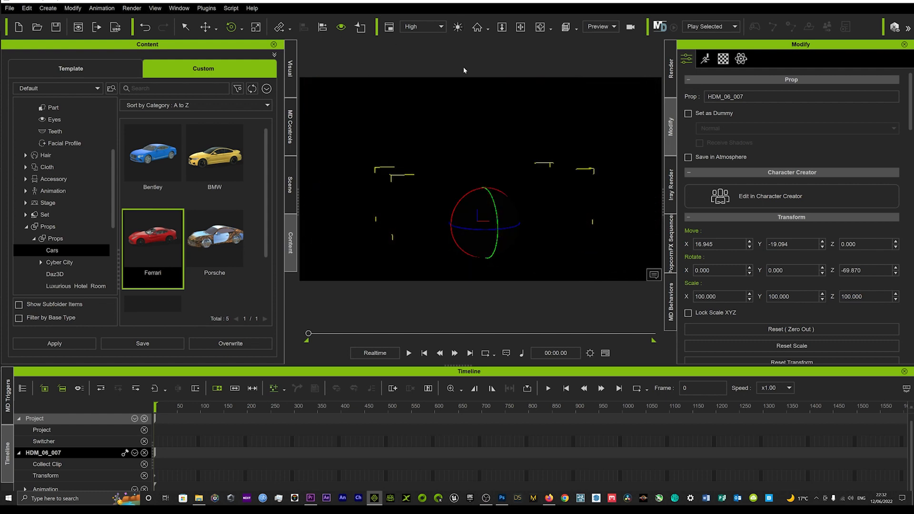
{"action": "left_click", "coordinate": [48, 9]}
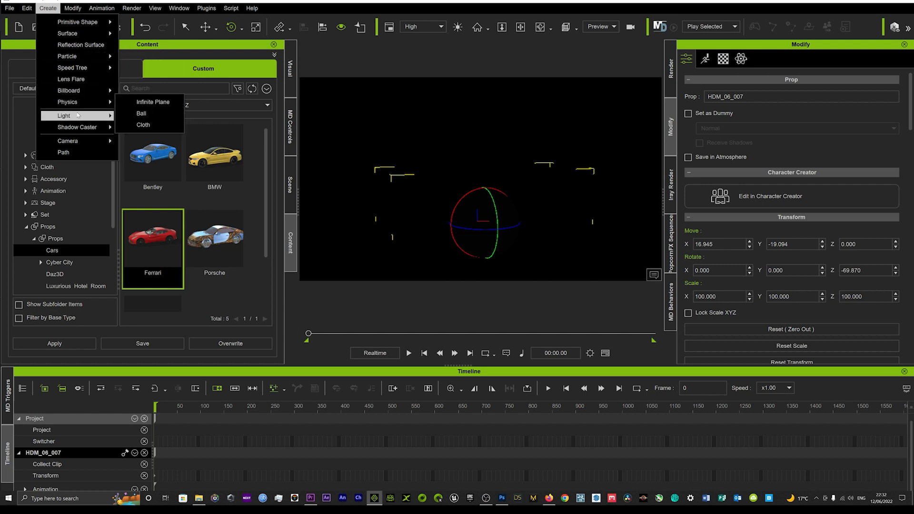
{"action": "mouse_move", "coordinate": [79, 115]}
{"action": "left_click", "coordinate": [152, 138]}
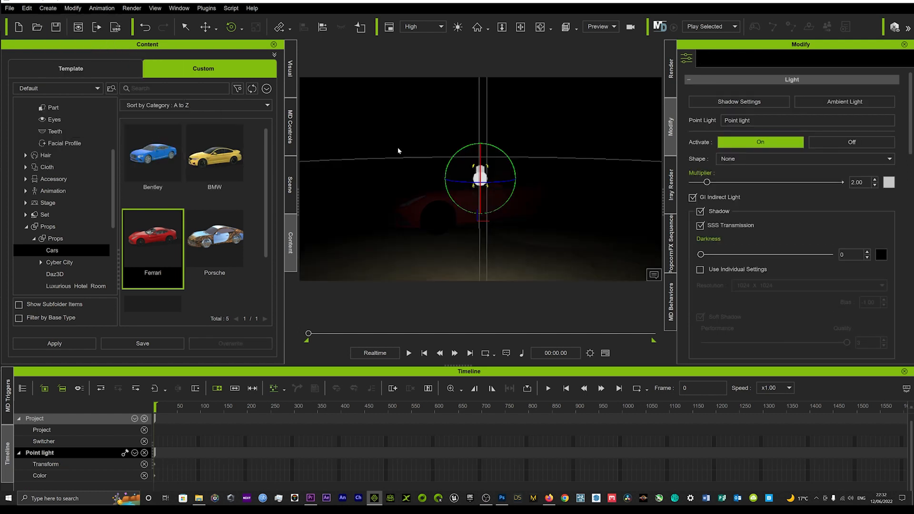
Reposition the point light so that it hangs above the Ferrari and lights its roof and the floor.
{"action": "key", "text": "w"}
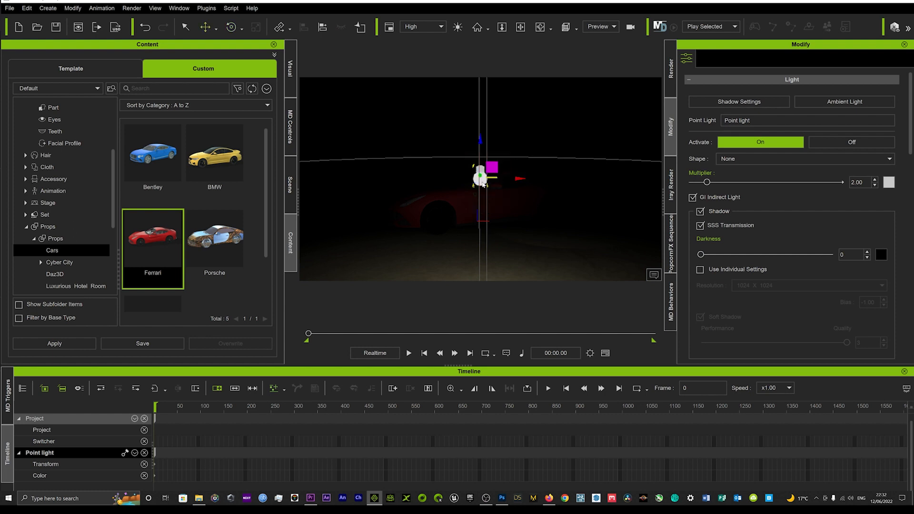
{"action": "right_click_drag", "start_coordinate": [473, 142], "coordinate": [469, 204]}
{"action": "middle_click_drag", "start_coordinate": [470, 205], "coordinate": [461, 243]}
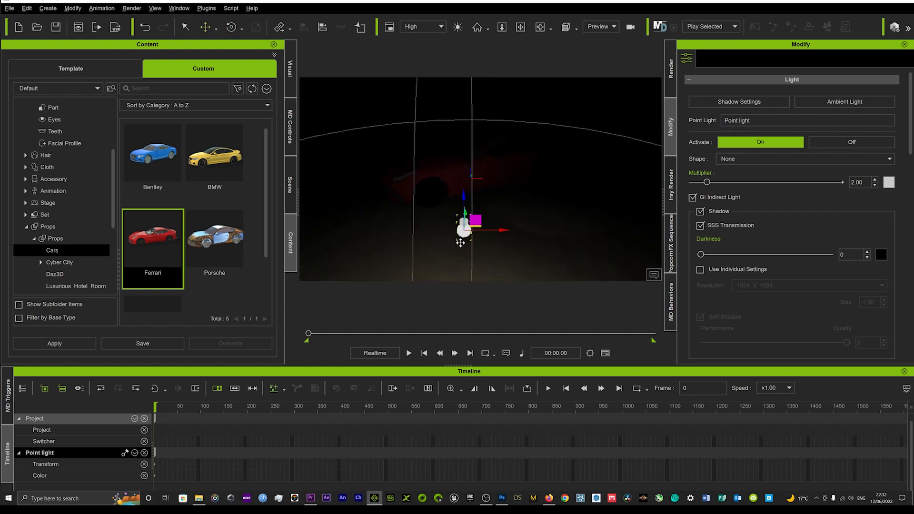
{"action": "left_click_drag", "start_coordinate": [474, 227], "coordinate": [477, 119]}
{"action": "middle_click_drag", "start_coordinate": [477, 120], "coordinate": [465, 147]}
{"action": "left_click_drag", "start_coordinate": [466, 123], "coordinate": [455, 101]}
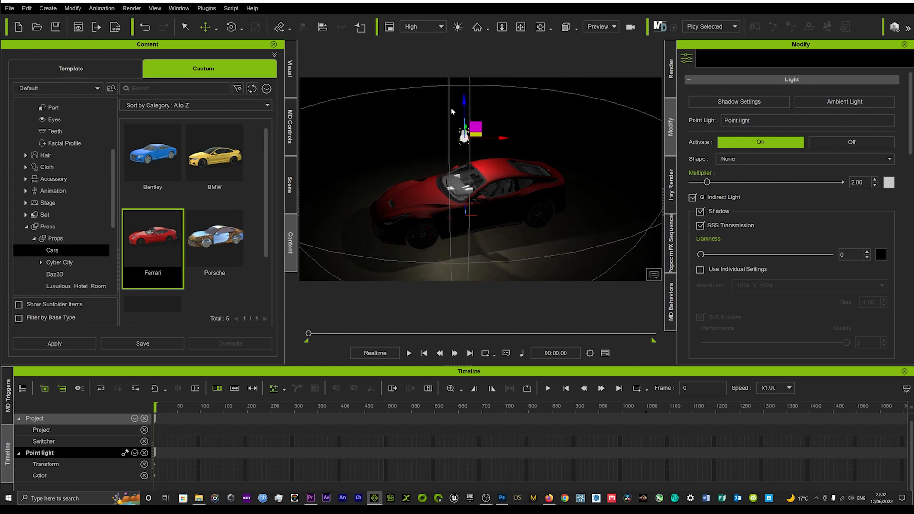
{"action": "right_click_drag", "start_coordinate": [449, 134], "coordinate": [452, 73]}
{"action": "middle_click_drag", "start_coordinate": [464, 132], "coordinate": [467, 144]}
{"action": "mouse_move", "coordinate": [467, 145]}
{"action": "right_mouse_down"}
{"action": "mouse_move", "coordinate": [463, 125]}
{"action": "mouse_move", "coordinate": [466, 135]}
{"action": "right_mouse_up"}
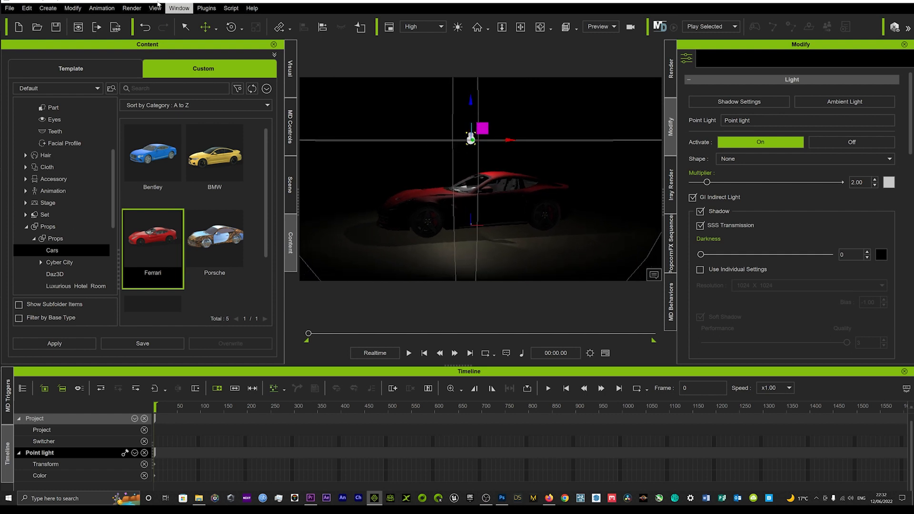
Create a spotlight and place it near the front end of the Ferrari.
{"action": "left_click", "coordinate": [49, 9]}
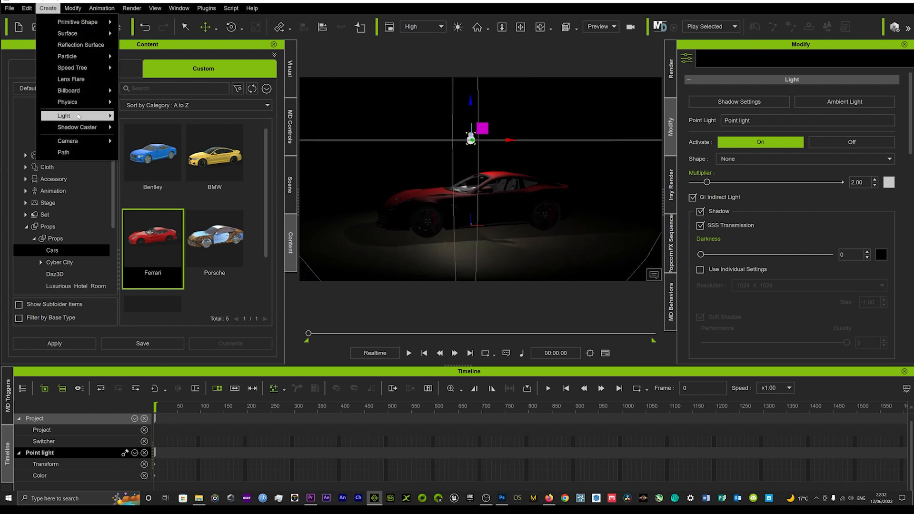
{"action": "mouse_move", "coordinate": [79, 116]}
{"action": "left_click", "coordinate": [150, 128]}
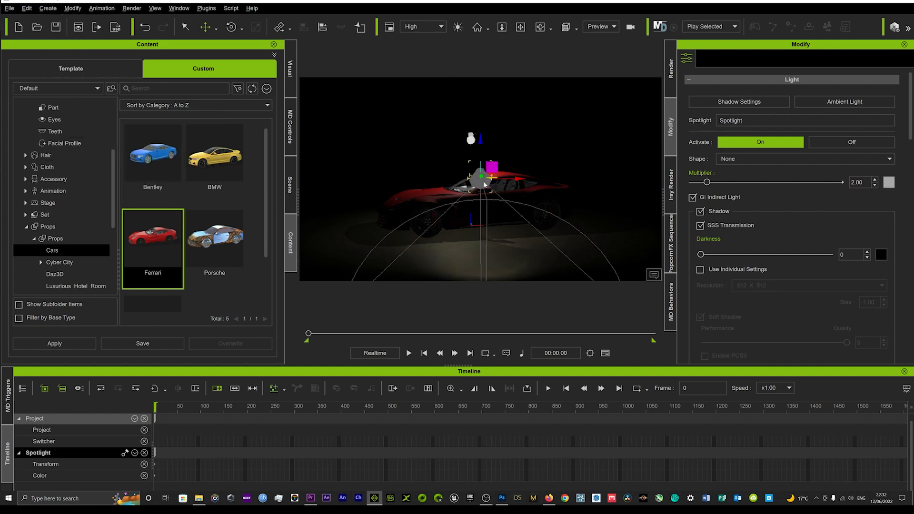
{"action": "left_click_drag", "start_coordinate": [485, 184], "coordinate": [412, 163]}
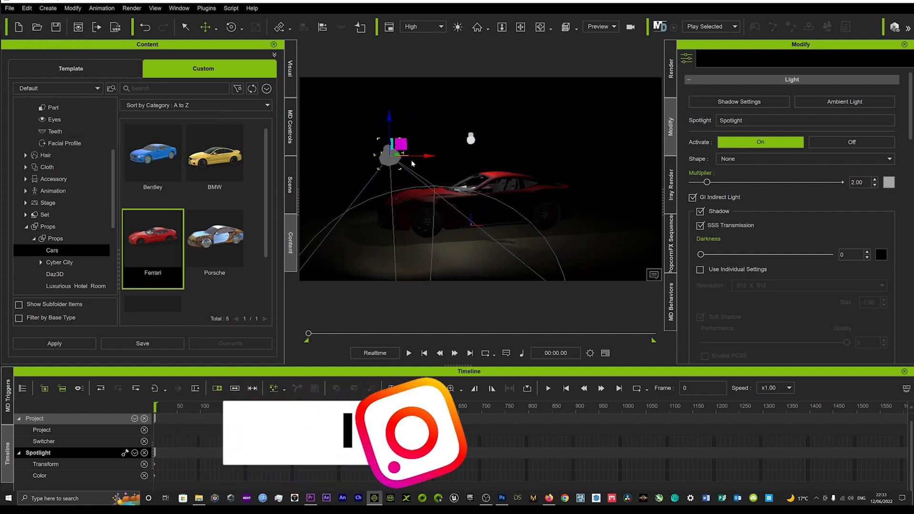
{"action": "right_click_drag", "start_coordinate": [413, 164], "coordinate": [399, 191]}
{"action": "left_click_drag", "start_coordinate": [404, 157], "coordinate": [418, 95]}
{"action": "middle_click_drag", "start_coordinate": [442, 152], "coordinate": [442, 182]}
{"action": "right_click_drag", "start_coordinate": [442, 182], "coordinate": [439, 163]}
{"action": "left_click_drag", "start_coordinate": [409, 89], "coordinate": [408, 115]}
{"action": "mouse_move", "coordinate": [446, 151]}
{"action": "left_mouse_down"}
{"action": "mouse_move", "coordinate": [468, 153]}
{"action": "mouse_move", "coordinate": [429, 147]}
{"action": "mouse_move", "coordinate": [435, 136]}
{"action": "mouse_move", "coordinate": [437, 151]}
{"action": "left_mouse_up"}
Rotate the spotlight toward the Ferrari and position it just ahead of the car's front end.
{"action": "key", "text": "e"}
{"action": "key", "text": "w"}
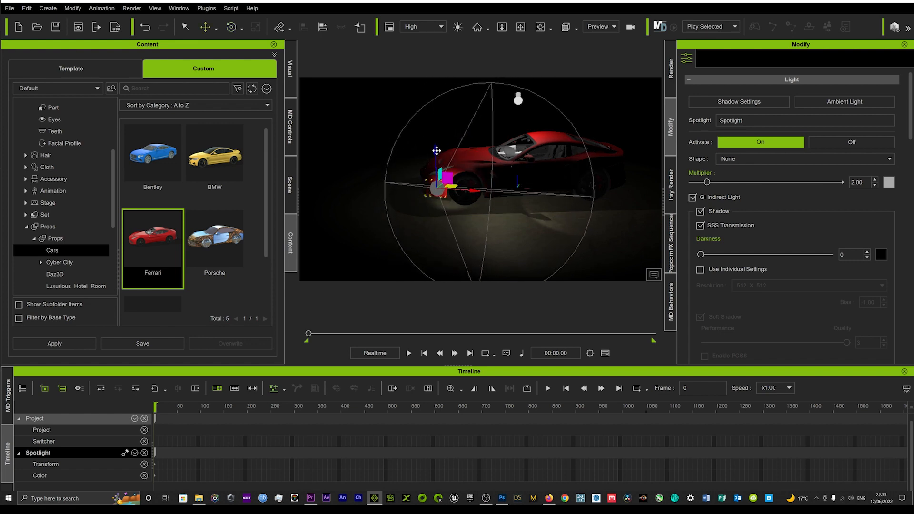
{"action": "left_click_drag", "start_coordinate": [473, 190], "coordinate": [483, 186]}
{"action": "right_click_drag", "start_coordinate": [456, 182], "coordinate": [477, 168]}
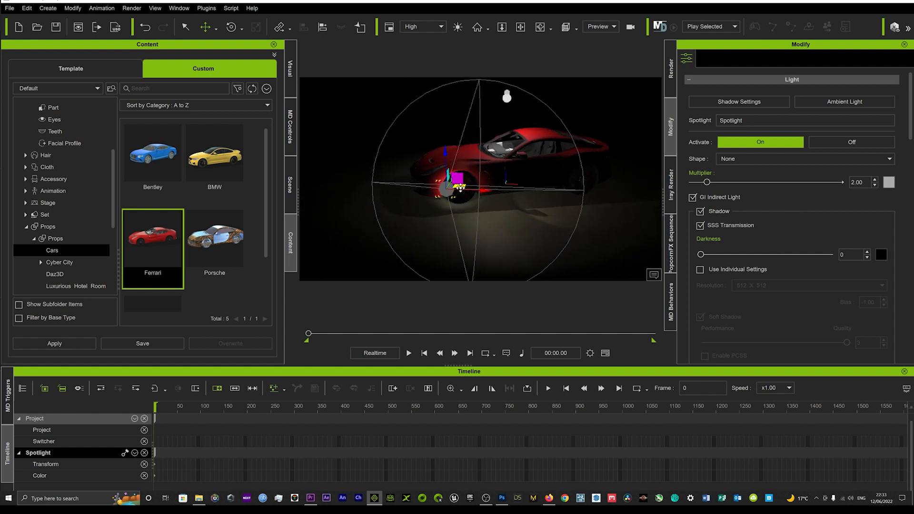
{"action": "left_click_drag", "start_coordinate": [460, 187], "coordinate": [393, 119]}
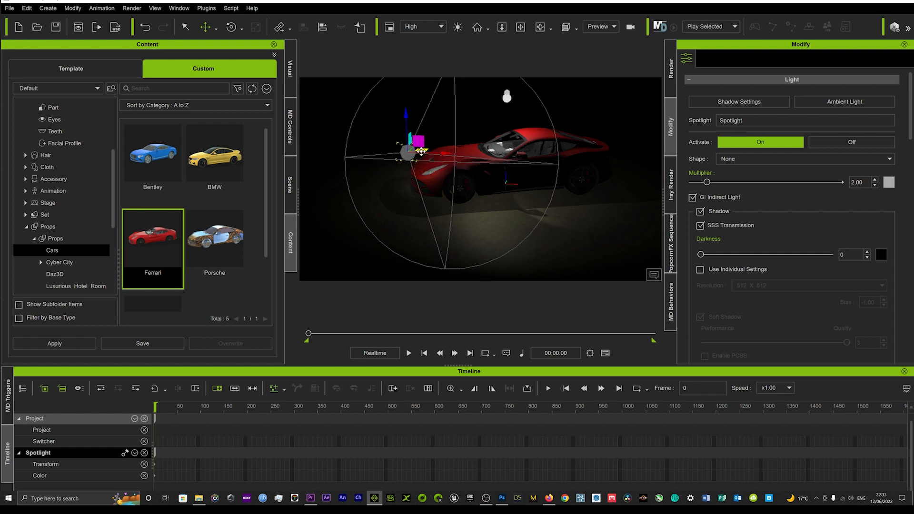
{"action": "left_click_drag", "start_coordinate": [421, 152], "coordinate": [426, 157]}
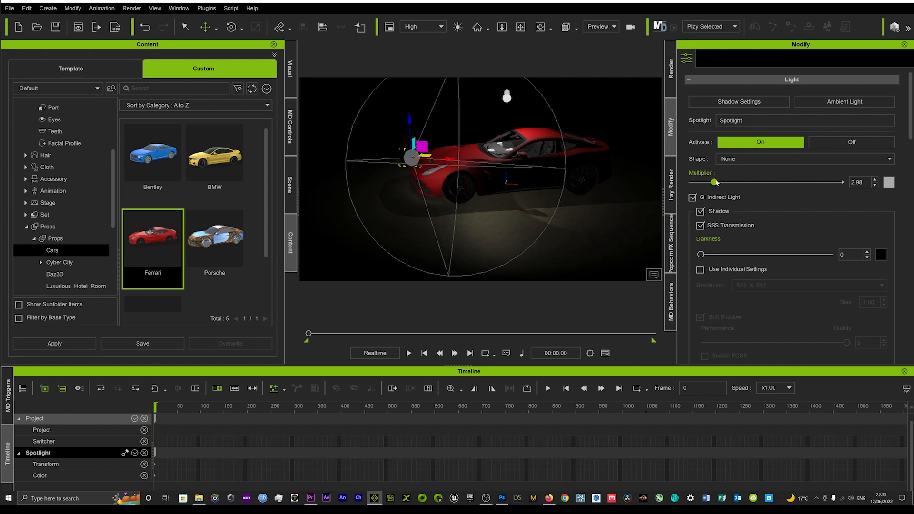
Raise the spotlight's Multiplier to about 3.18 and its intensity Range to about 707.
{"action": "scroll", "coordinate": [715, 299], "scroll_direction": "down", "scroll_amount": 5}
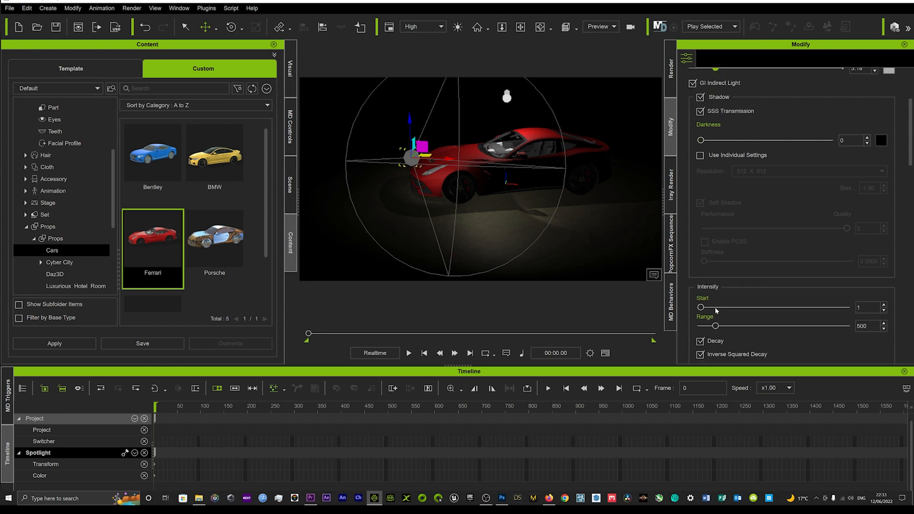
{"action": "left_click_drag", "start_coordinate": [715, 297], "coordinate": [723, 299]}
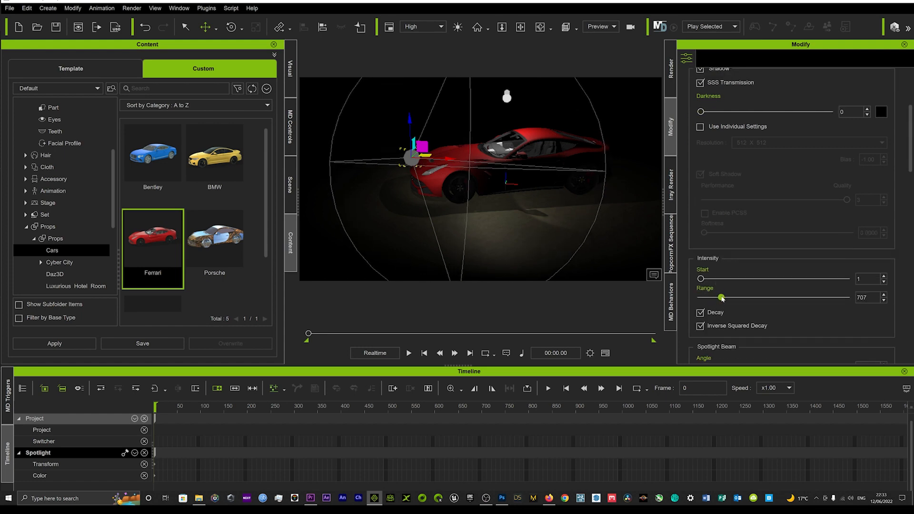
{"action": "left_click", "coordinate": [629, 147]}
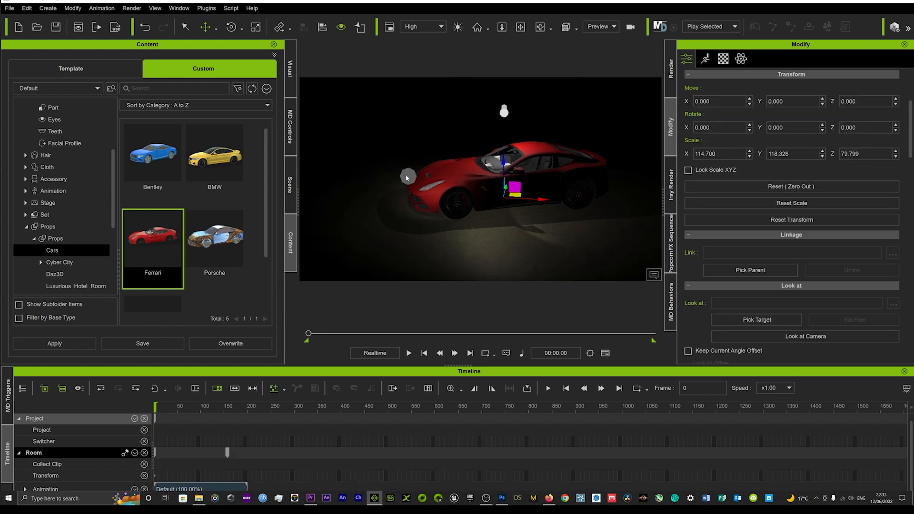
Duplicate the front spotlight, place the copy behind the Ferrari's rear end and turn it to face the car.
{"action": "left_click", "coordinate": [407, 177]}
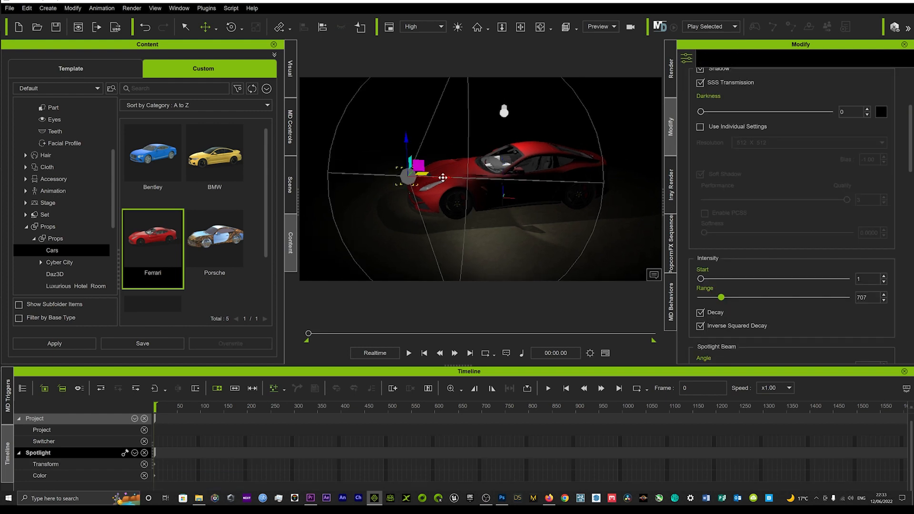
{"action": "left_click_drag", "start_coordinate": [443, 178], "coordinate": [622, 151], "text": "ctrl"}
{"action": "middle_click_drag", "start_coordinate": [593, 187], "coordinate": [553, 195]}
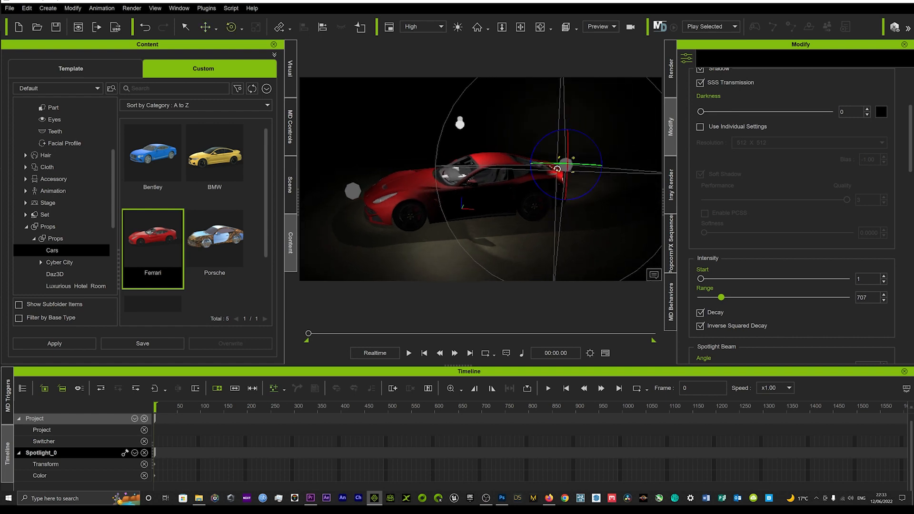
{"action": "left_click_drag", "start_coordinate": [558, 165], "coordinate": [645, 170]}
{"action": "key", "text": "w"}
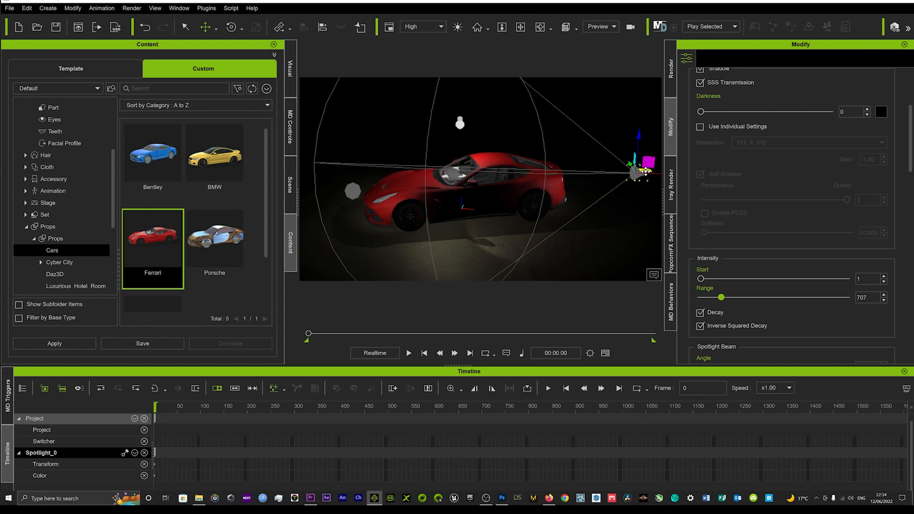
Duplicate the point light above the Ferrari, placing the copy slightly toward the car's front.
{"action": "middle_click_drag", "start_coordinate": [485, 204], "coordinate": [461, 193]}
{"action": "left_click", "coordinate": [520, 194]}
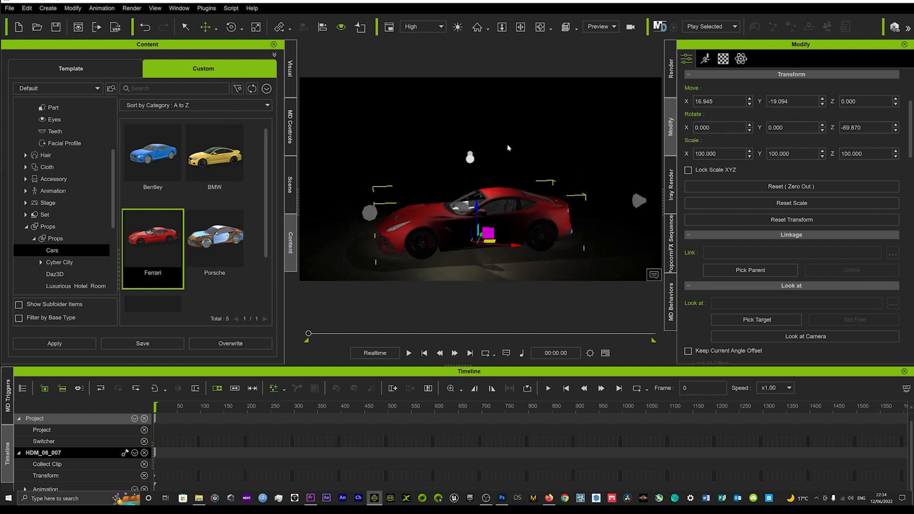
{"action": "left_click", "coordinate": [470, 158]}
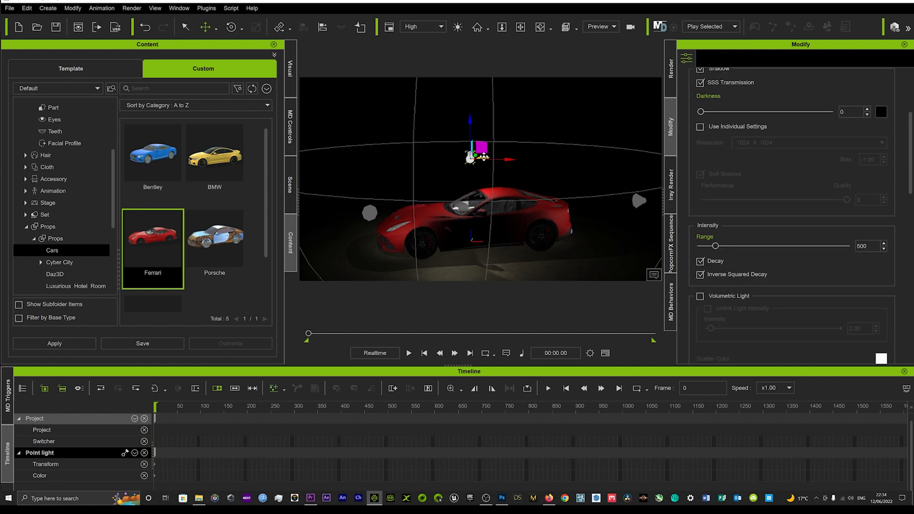
{"action": "left_click_drag", "start_coordinate": [484, 157], "coordinate": [459, 151], "text": "ctrl"}
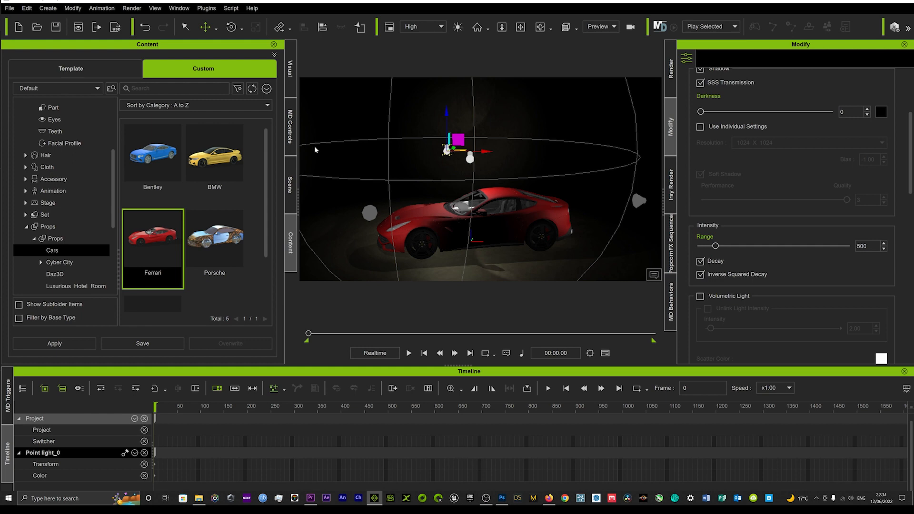
Change the colour of the duplicated point light above the Ferrari to dark red, #c80003.
{"action": "left_click", "coordinate": [291, 185]}
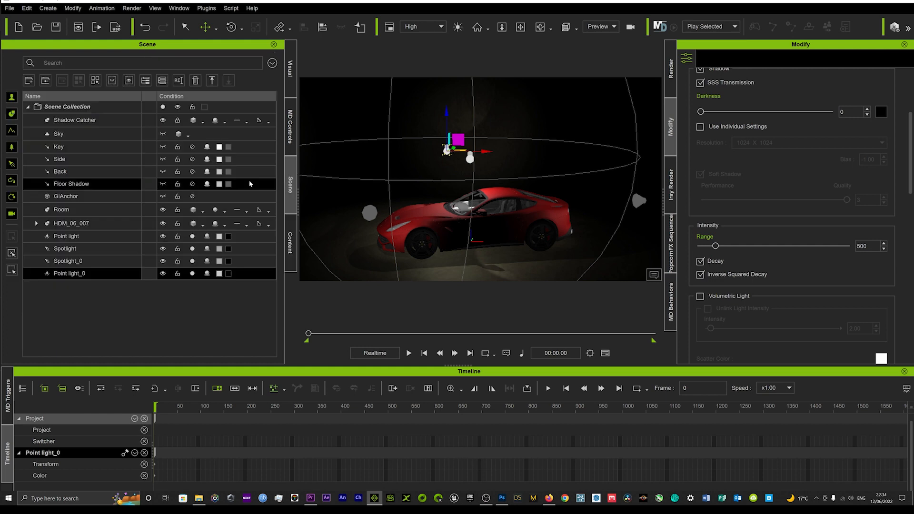
{"action": "left_click", "coordinate": [218, 274]}
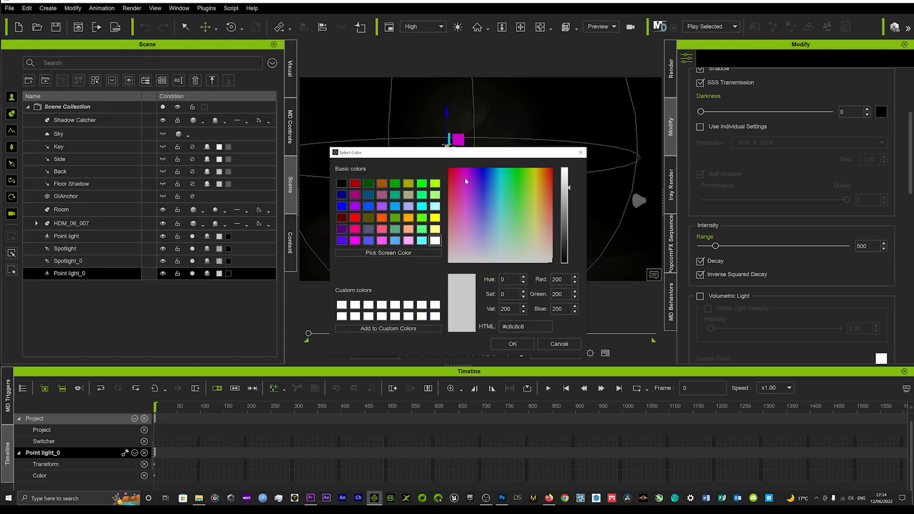
{"action": "left_click_drag", "start_coordinate": [466, 181], "coordinate": [437, 161]}
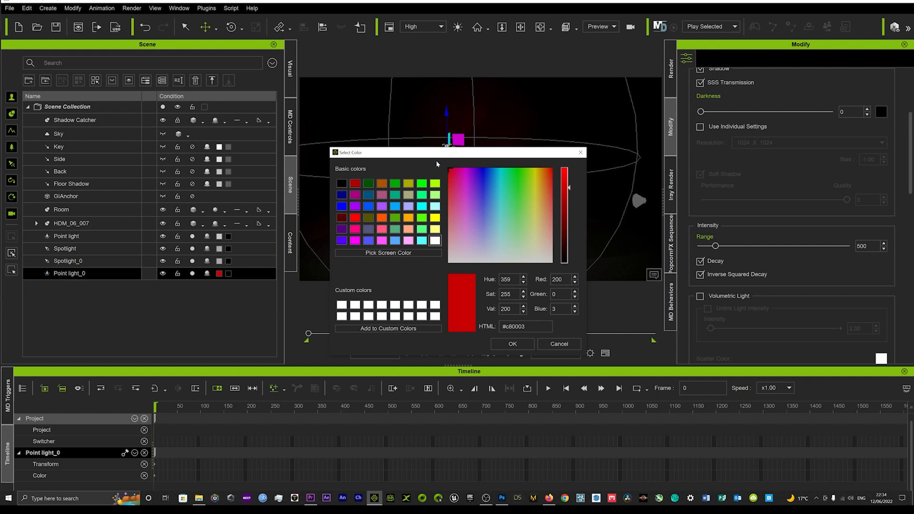
{"action": "left_click", "coordinate": [513, 344]}
{"action": "right_click_drag", "start_coordinate": [470, 199], "coordinate": [443, 157]}
{"action": "left_click_drag", "start_coordinate": [447, 112], "coordinate": [447, 119]}
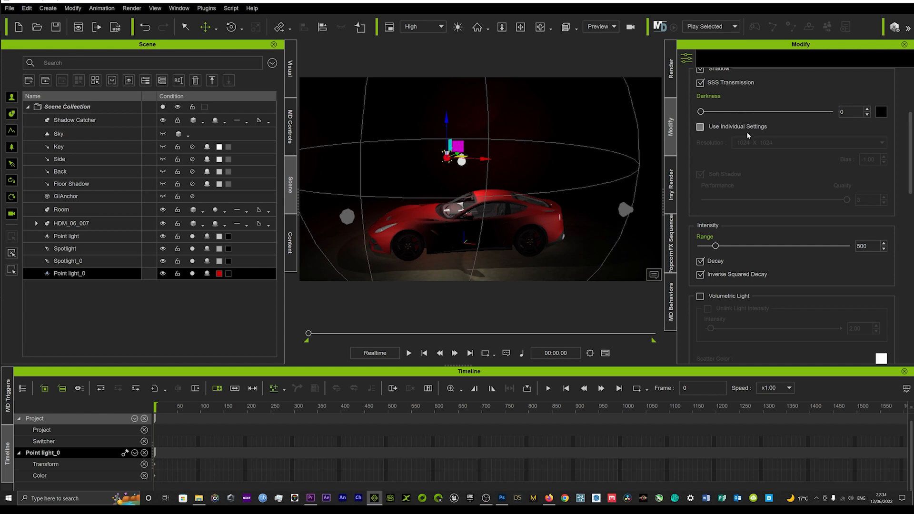
Raise the red point light's Multiplier to about 8.81.
{"action": "scroll", "coordinate": [749, 136], "scroll_direction": "up", "scroll_amount": 5}
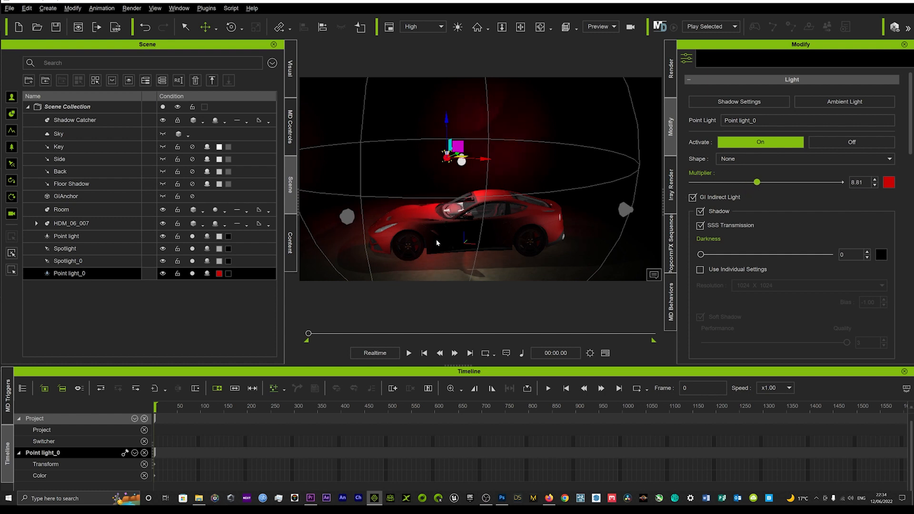
{"action": "scroll", "coordinate": [427, 226], "scroll_direction": "up", "scroll_amount": 2}
{"action": "middle_click_drag", "start_coordinate": [452, 227], "coordinate": [473, 241]}
{"action": "right_click_drag", "start_coordinate": [473, 241], "coordinate": [478, 222]}
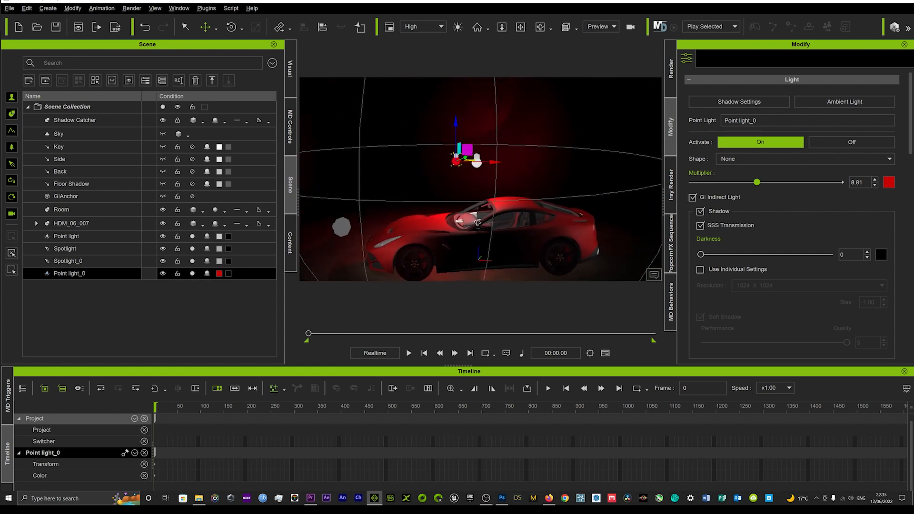
{"action": "left_click", "coordinate": [483, 211]}
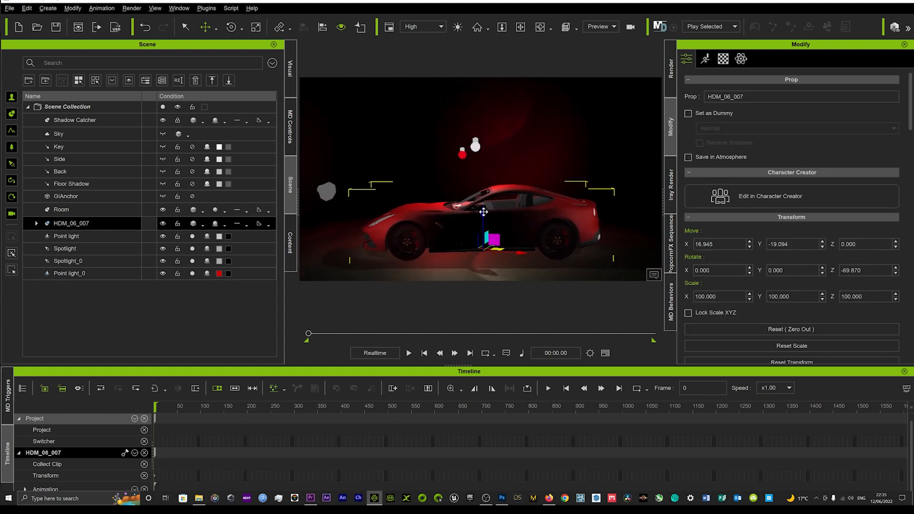
{"action": "middle_click_drag", "start_coordinate": [483, 212], "coordinate": [487, 197]}
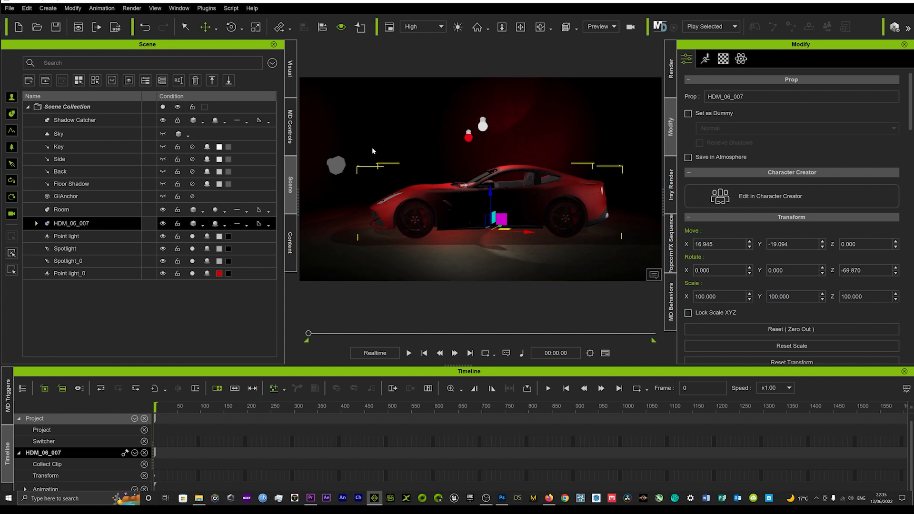
Duplicate the spotlight ahead of the Ferrari and place the copy farther along, near the car's bonnet.
{"action": "left_click", "coordinate": [334, 165]}
{"action": "left_click_drag", "start_coordinate": [371, 165], "coordinate": [428, 166], "text": "ctrl"}
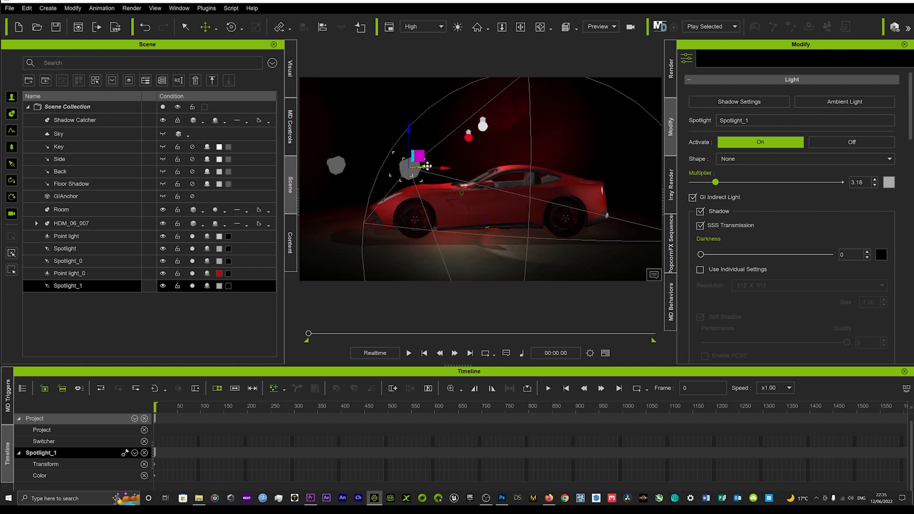
{"action": "right_click_drag", "start_coordinate": [354, 196], "coordinate": [464, 195]}
{"action": "left_click", "coordinate": [466, 190]}
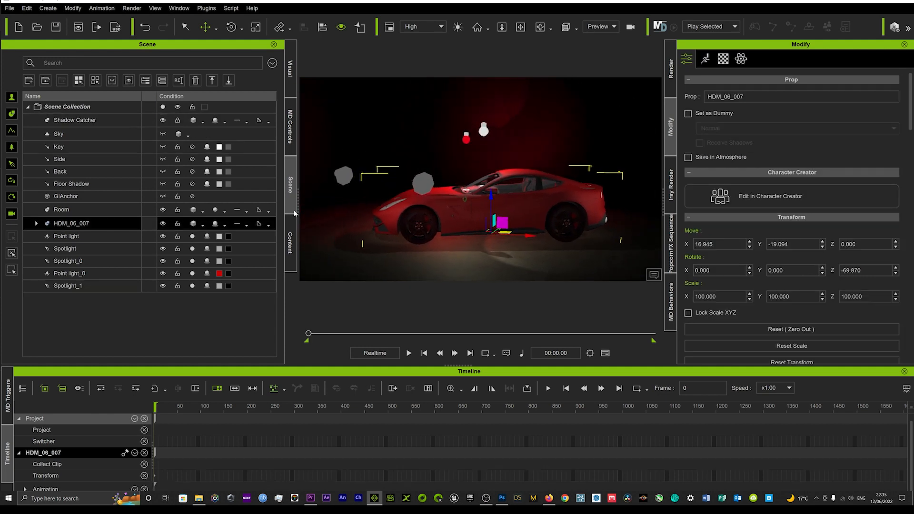
Add the Toon Goon avatar from the Characters template pack to the scene, placing it in front of the Ferrari.
{"action": "left_click", "coordinate": [290, 243]}
{"action": "left_click", "coordinate": [62, 70]}
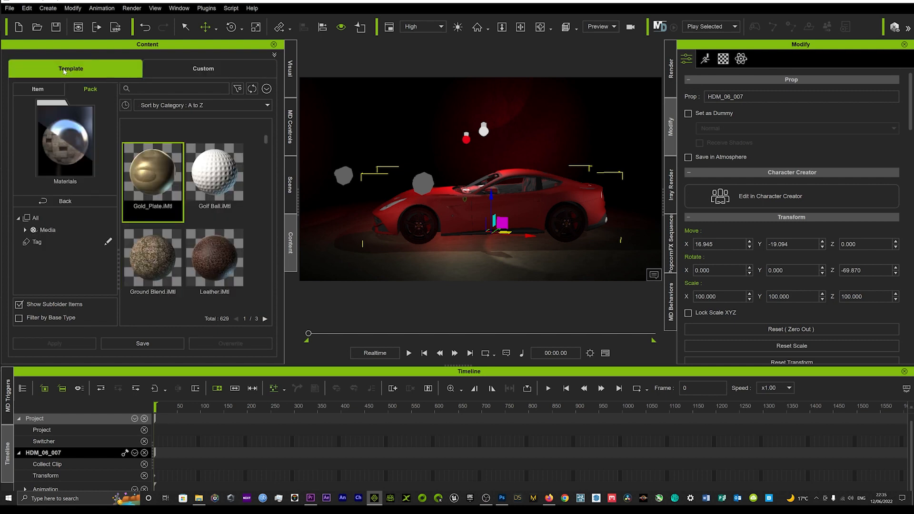
{"action": "left_click", "coordinate": [88, 201]}
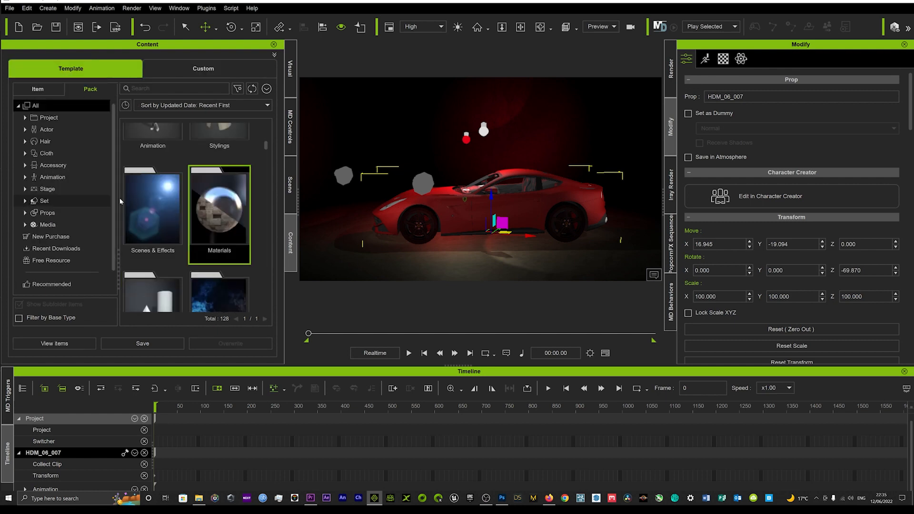
{"action": "scroll", "coordinate": [199, 188], "scroll_direction": "up", "scroll_amount": 1}
{"action": "left_click", "coordinate": [46, 129]}
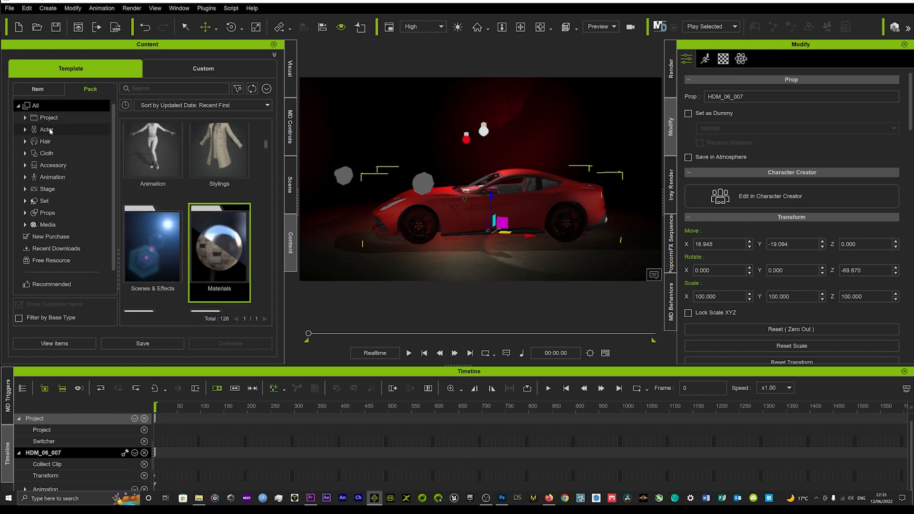
{"action": "double_click", "coordinate": [164, 170]}
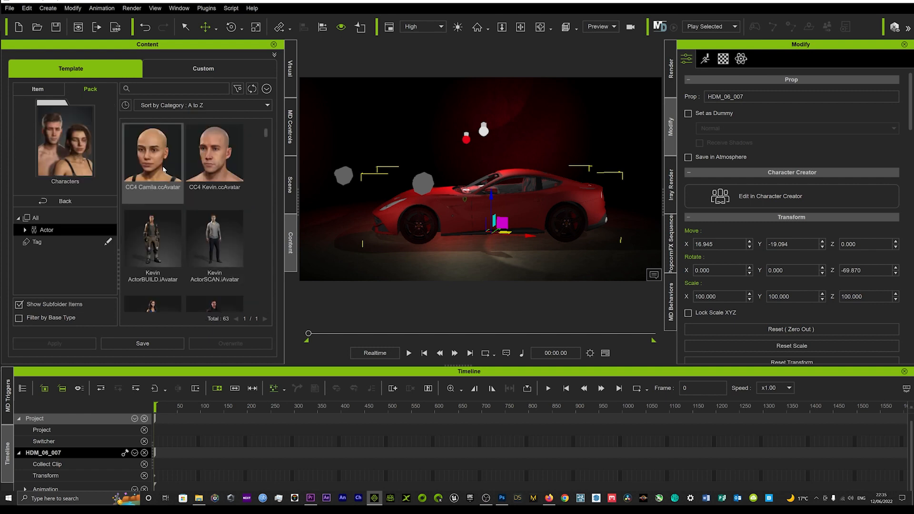
{"action": "scroll", "coordinate": [201, 193], "scroll_direction": "down", "scroll_amount": 2}
{"action": "scroll", "coordinate": [200, 195], "scroll_direction": "down", "scroll_amount": 4}
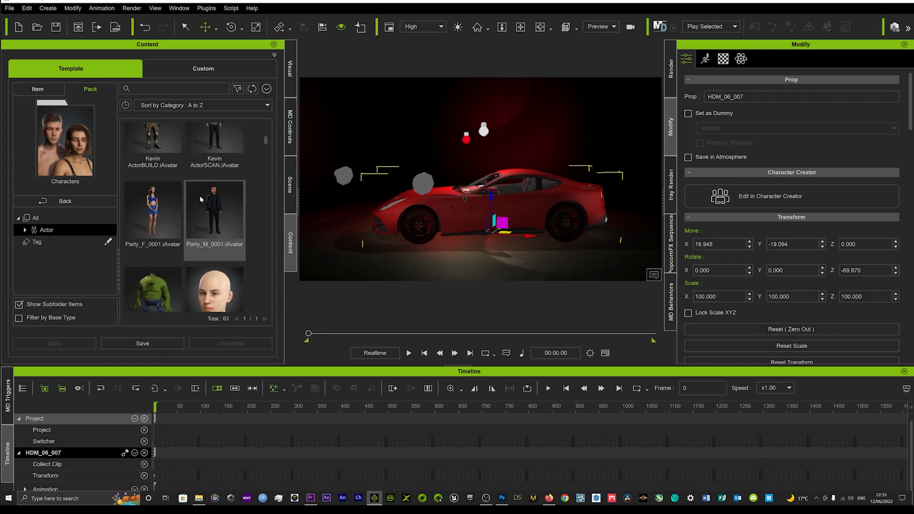
{"action": "scroll", "coordinate": [199, 199], "scroll_direction": "down", "scroll_amount": 2}
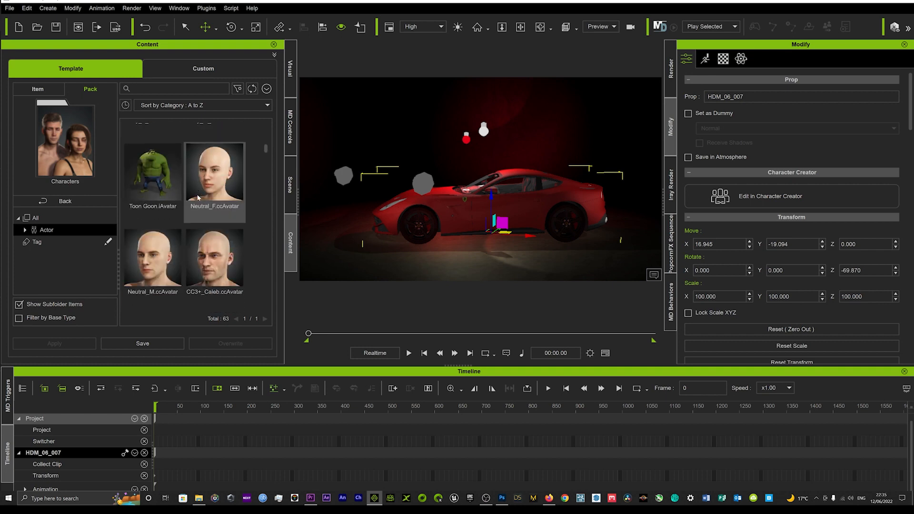
{"action": "left_click_drag", "start_coordinate": [142, 171], "coordinate": [475, 250]}
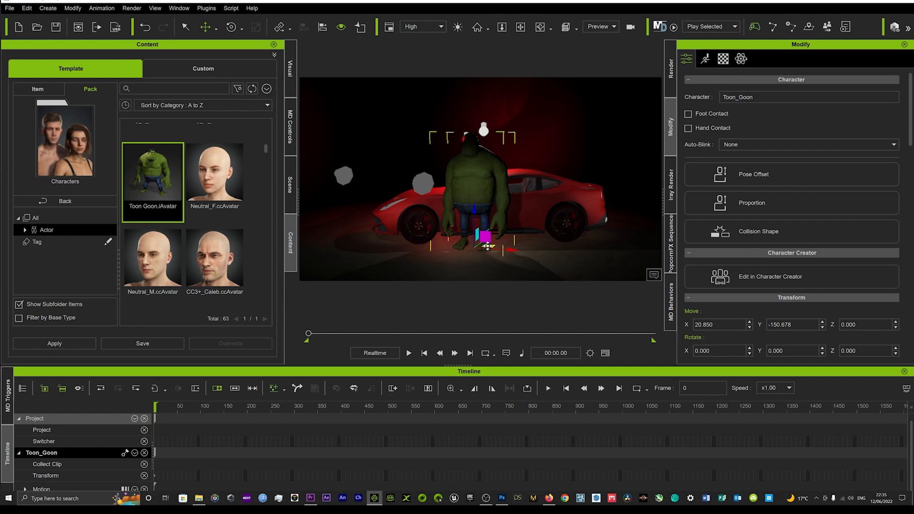
Move the Toon Goon behind the Ferrari's bonnet, near the red point light, to about X -182, Y 232.
{"action": "left_click_drag", "start_coordinate": [487, 246], "coordinate": [452, 212]}
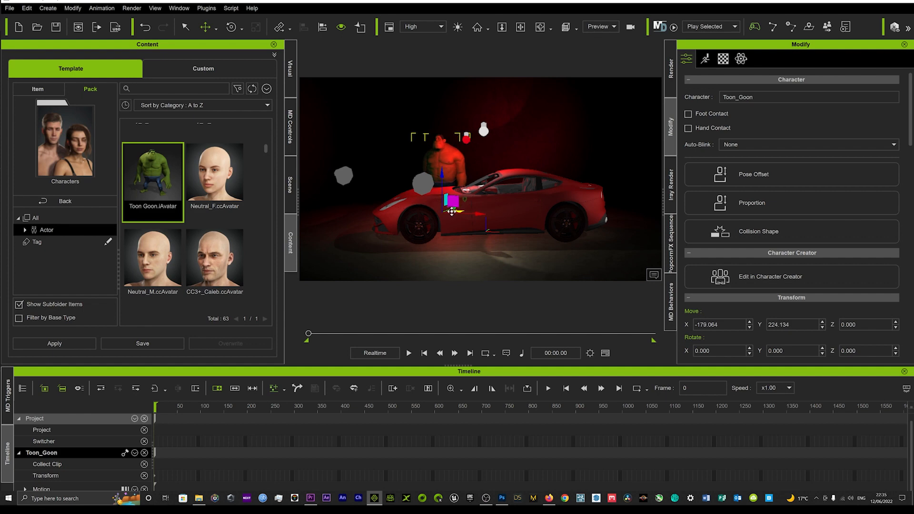
{"action": "right_click_drag", "start_coordinate": [441, 215], "coordinate": [480, 216]}
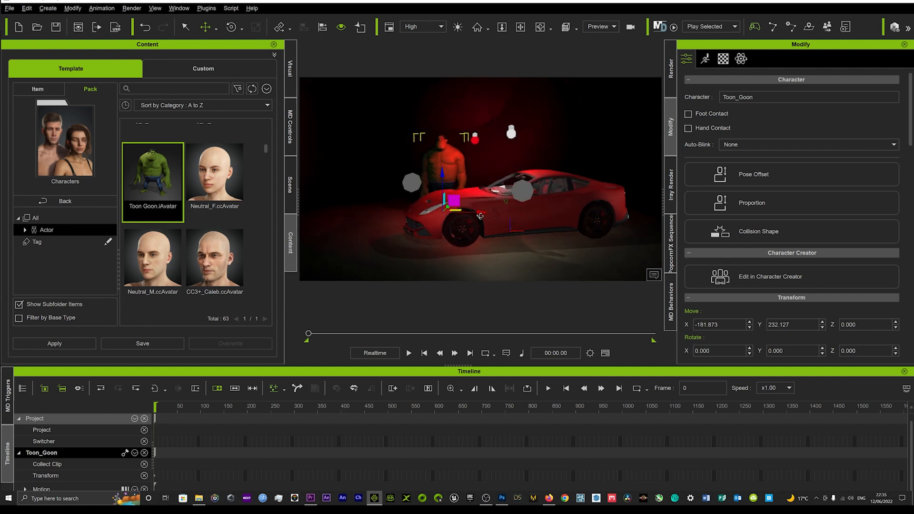
{"action": "scroll", "coordinate": [455, 210], "scroll_direction": "up", "scroll_amount": 4}
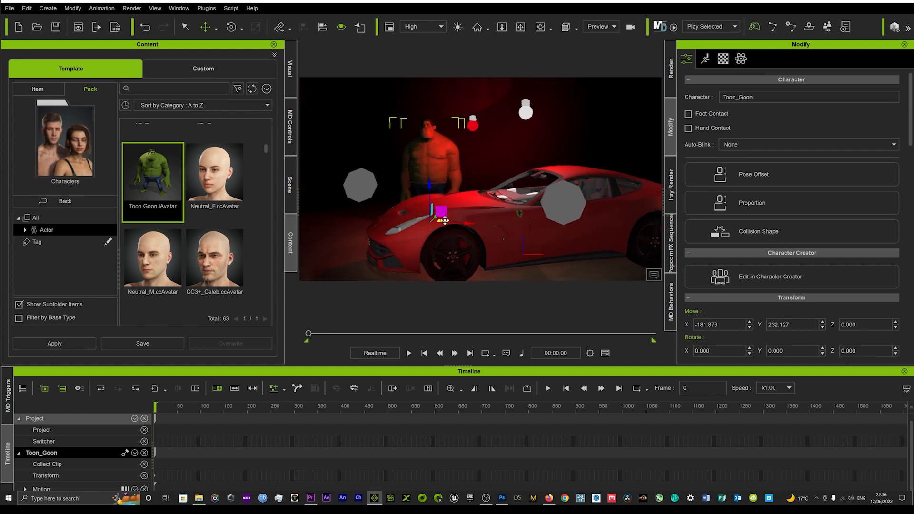
Move the Toon Goon in front of the Ferrari, to about X 54, Y -239.
{"action": "left_click_drag", "start_coordinate": [444, 220], "coordinate": [541, 298]}
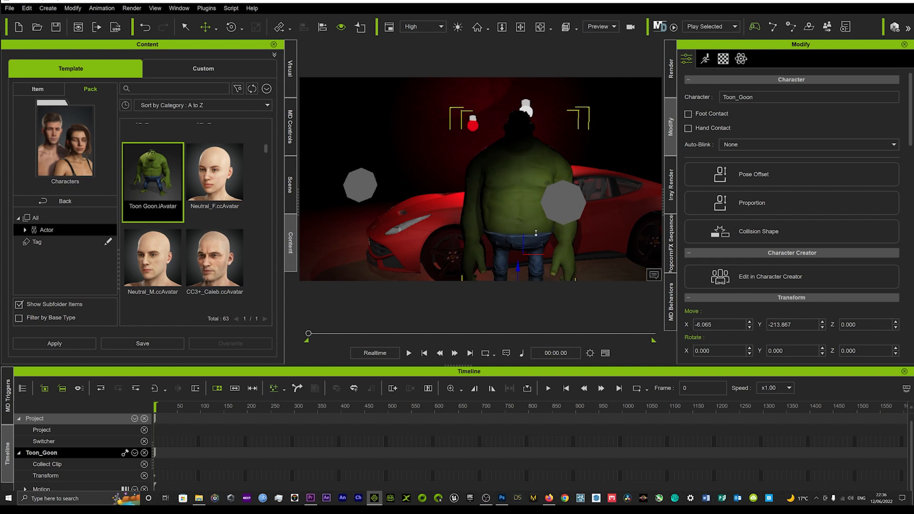
{"action": "scroll", "coordinate": [539, 225], "scroll_direction": "down", "scroll_amount": 2}
{"action": "middle_click_drag", "start_coordinate": [527, 243], "coordinate": [528, 237]}
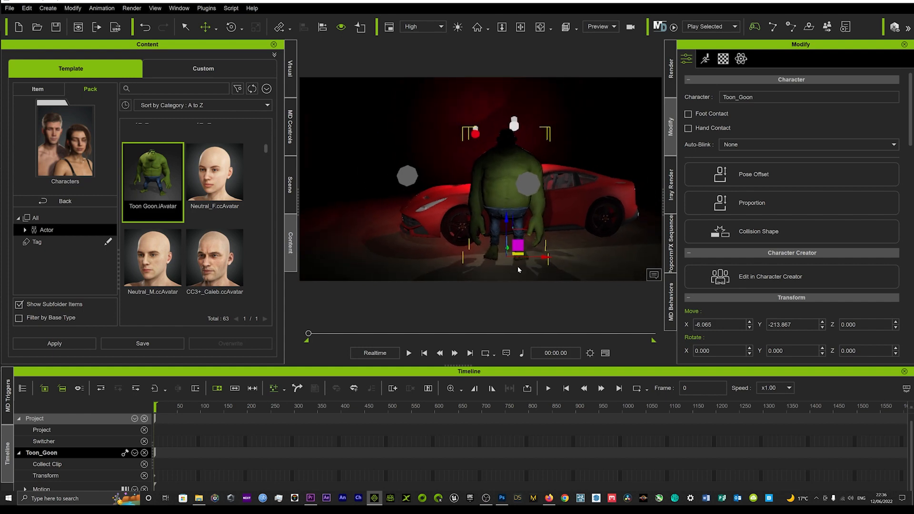
{"action": "left_click_drag", "start_coordinate": [518, 254], "coordinate": [557, 259]}
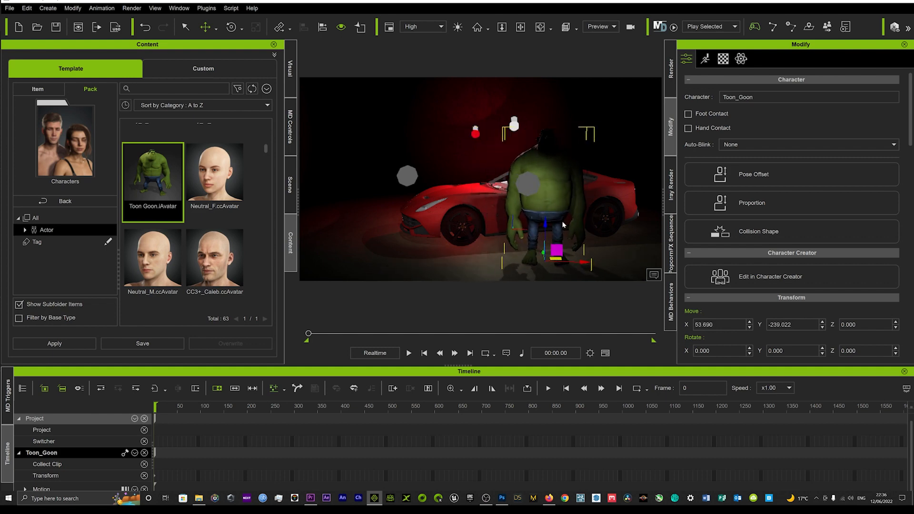
{"action": "left_click_drag", "start_coordinate": [563, 204], "coordinate": [528, 224], "text": "alt"}
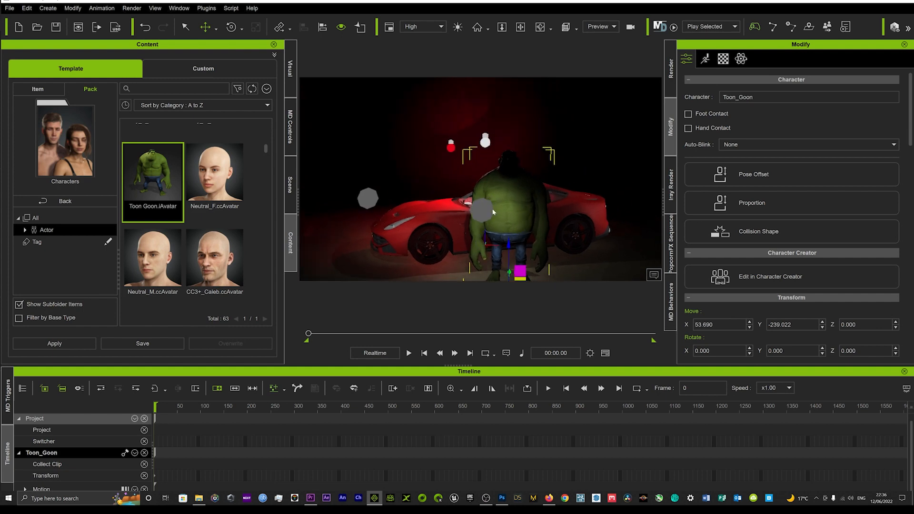
{"action": "scroll", "coordinate": [495, 217], "scroll_direction": "down", "scroll_amount": 1}
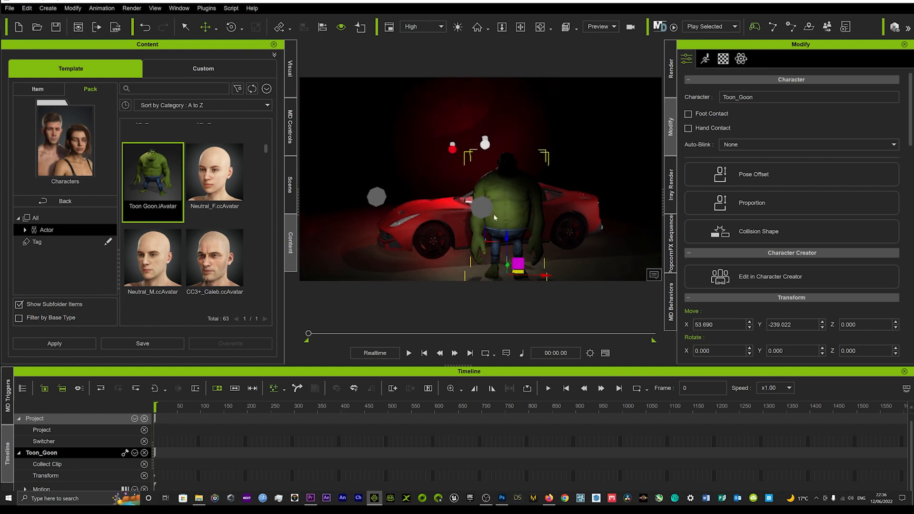
Raise Spotlight_1 to the Toon Goon's head height and increase its Multiplier to about 6.29.
{"action": "left_click", "coordinate": [484, 206]}
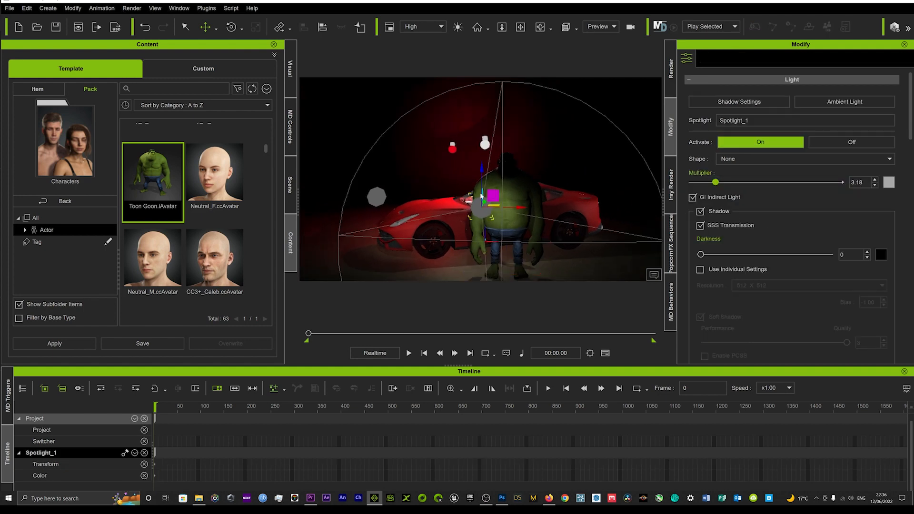
{"action": "left_click_drag", "start_coordinate": [481, 169], "coordinate": [481, 128]}
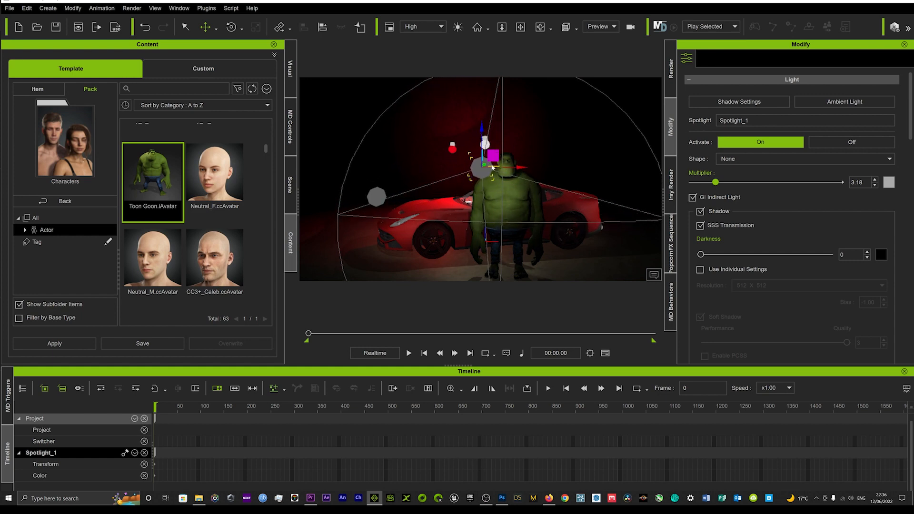
{"action": "mouse_move", "coordinate": [493, 166]}
{"action": "left_mouse_down"}
{"action": "mouse_move", "coordinate": [497, 156]}
{"action": "mouse_move", "coordinate": [500, 167]}
{"action": "left_mouse_up"}
{"action": "right_click_drag", "start_coordinate": [567, 162], "coordinate": [495, 172]}
{"action": "left_click_drag", "start_coordinate": [491, 127], "coordinate": [489, 122]}
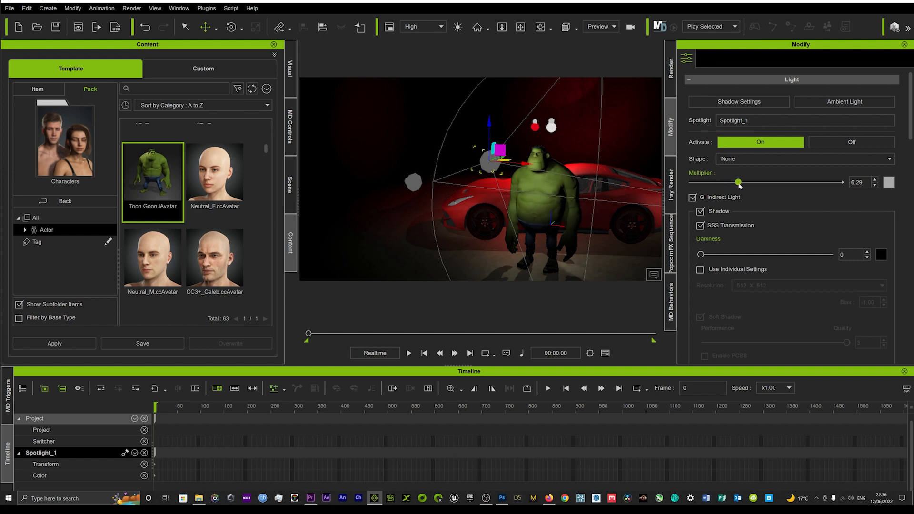
{"action": "right_click_drag", "start_coordinate": [500, 220], "coordinate": [478, 168]}
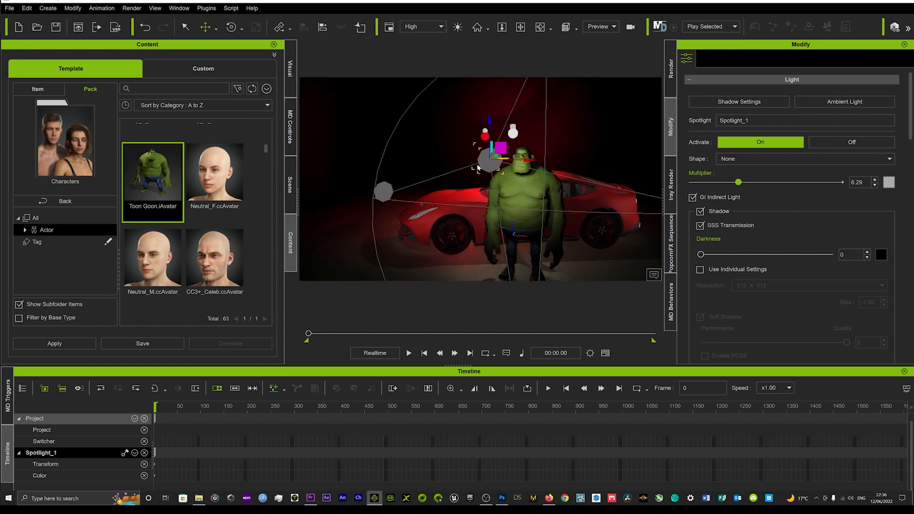
Hide the viewport markers of both point lights and all three spotlights, keeping the Toon Goon visible.
{"action": "left_click", "coordinate": [289, 186]}
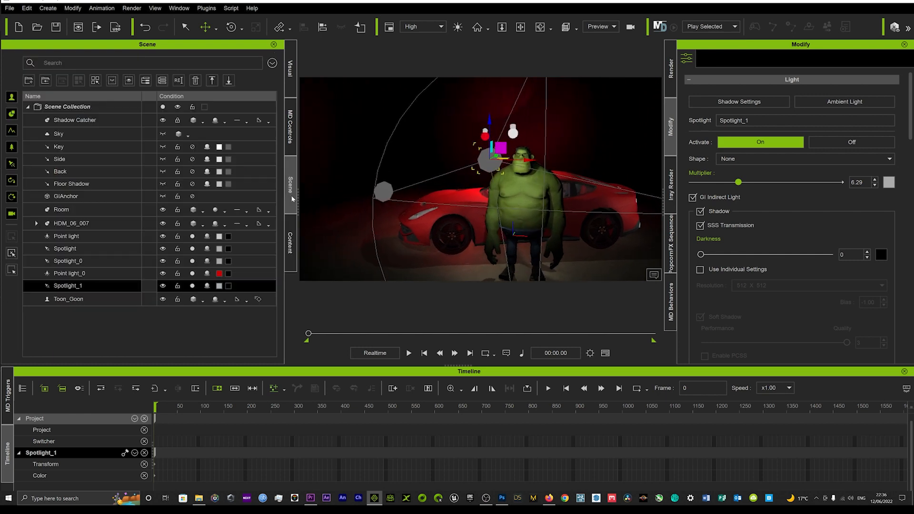
{"action": "left_click", "coordinate": [162, 287]}
{"action": "left_click", "coordinate": [163, 273]}
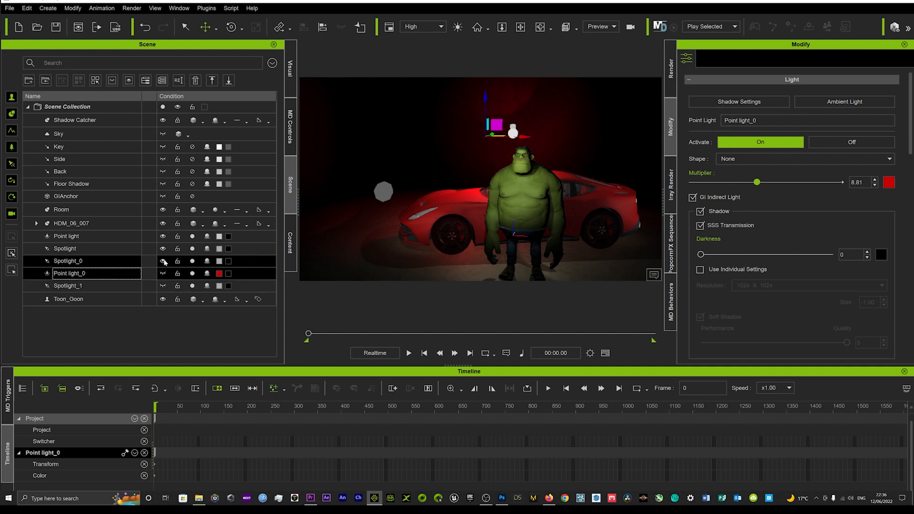
{"action": "left_click", "coordinate": [163, 261]}
{"action": "left_click", "coordinate": [163, 249]}
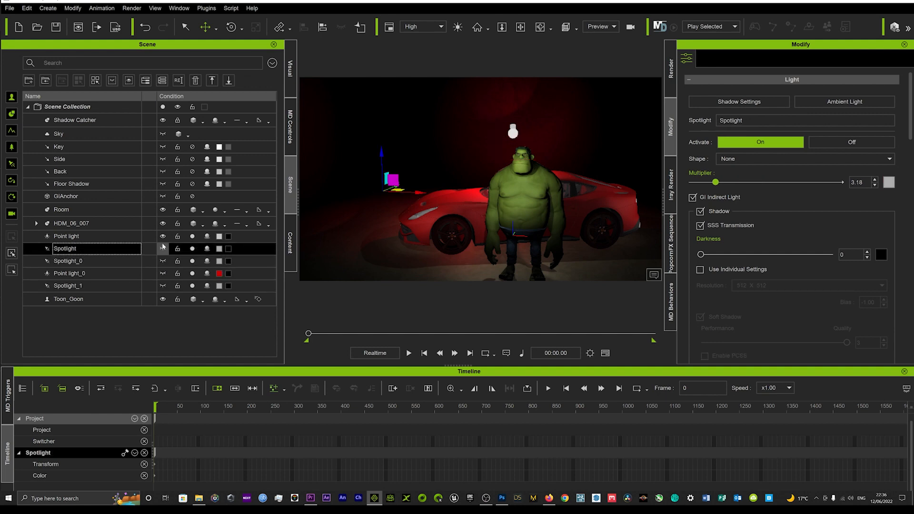
{"action": "left_click", "coordinate": [163, 237]}
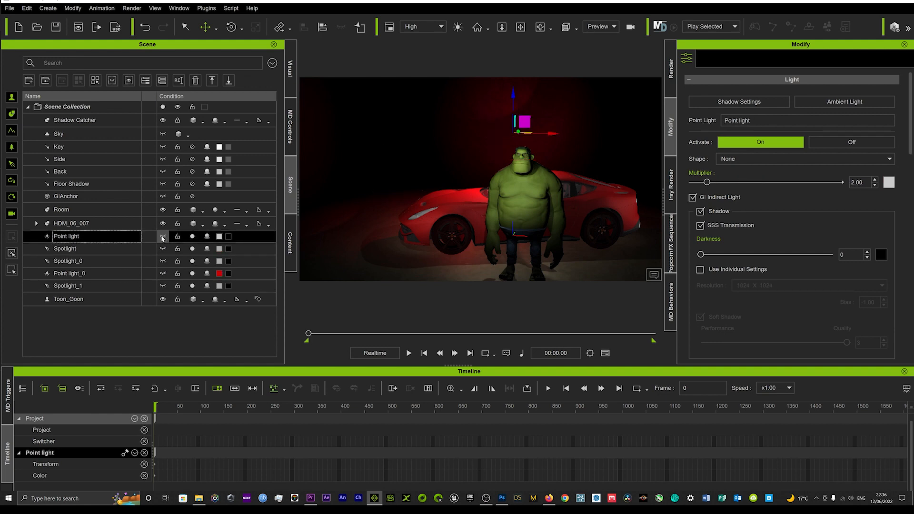
{"action": "left_click", "coordinate": [163, 299]}
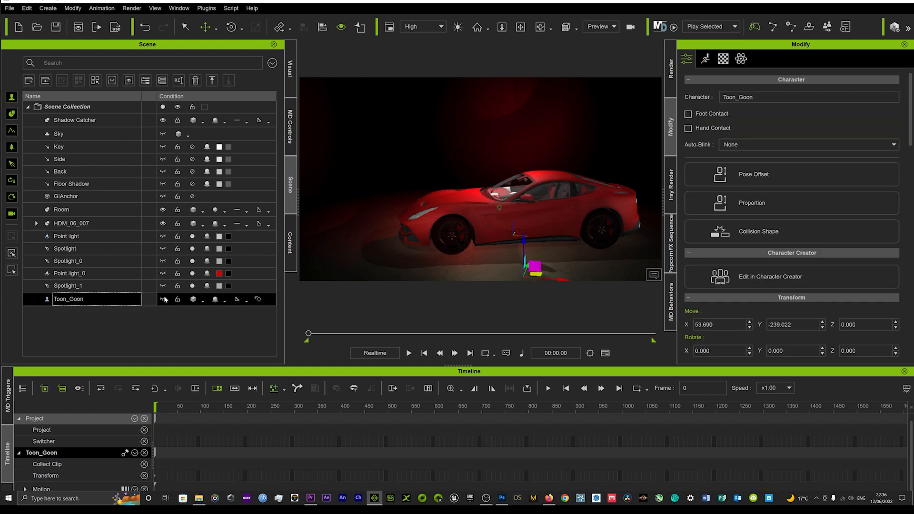
{"action": "left_click", "coordinate": [163, 299]}
Examine the lighting on the Toon Goon and the Ferrari from several angles and distances.
{"action": "left_click_drag", "start_coordinate": [529, 183], "coordinate": [499, 213], "text": "alt"}
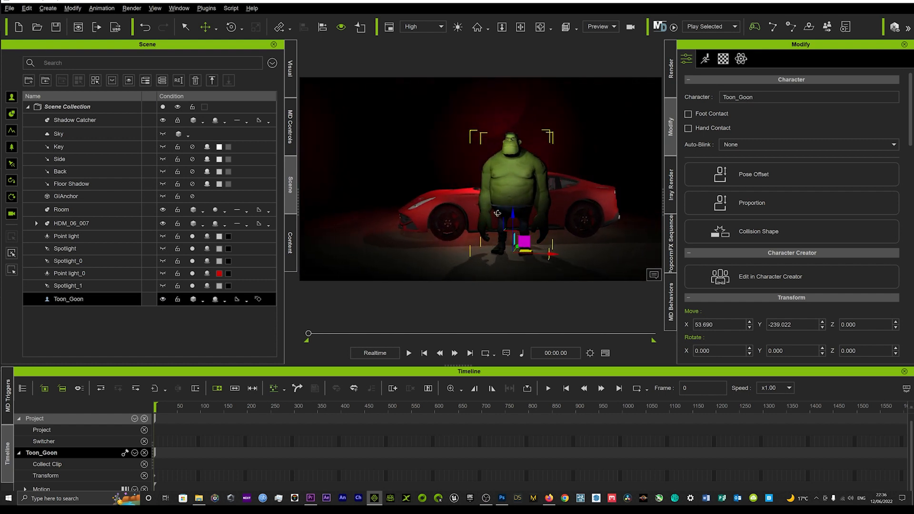
{"action": "scroll", "coordinate": [500, 211], "scroll_direction": "up", "scroll_amount": 2}
{"action": "scroll", "coordinate": [504, 209], "scroll_direction": "up", "scroll_amount": 1}
{"action": "middle_click_drag", "start_coordinate": [504, 209], "coordinate": [469, 210]}
{"action": "scroll", "coordinate": [497, 193], "scroll_direction": "up", "scroll_amount": 2}
{"action": "scroll", "coordinate": [476, 203], "scroll_direction": "up", "scroll_amount": 3}
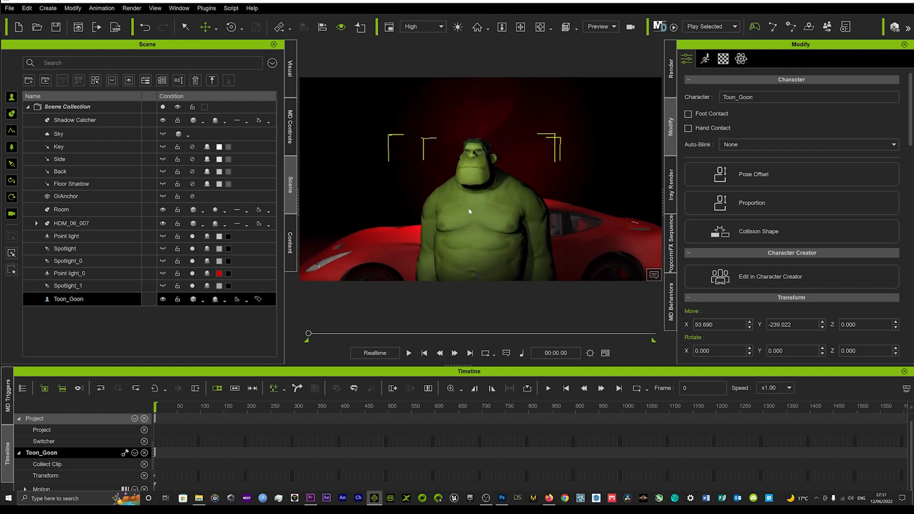
{"action": "left_click_drag", "start_coordinate": [469, 211], "coordinate": [510, 230], "text": "alt"}
{"action": "middle_click_drag", "start_coordinate": [509, 230], "coordinate": [528, 202]}
{"action": "scroll", "coordinate": [526, 201], "scroll_direction": "down", "scroll_amount": 4}
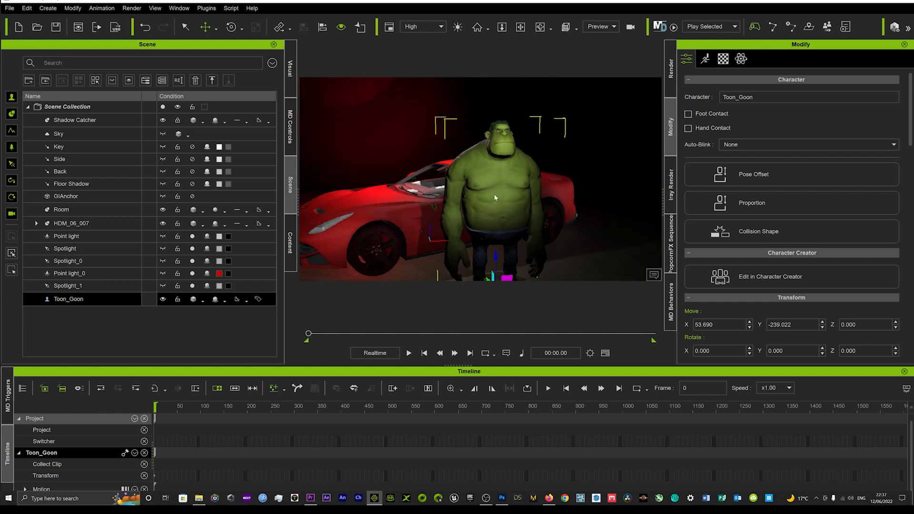
Inspect the red wall glow and the character's shadow in the dark room, close up and from far back.
{"action": "left_click_drag", "start_coordinate": [437, 215], "coordinate": [461, 219], "text": "alt"}
{"action": "middle_click_drag", "start_coordinate": [461, 219], "coordinate": [512, 196]}
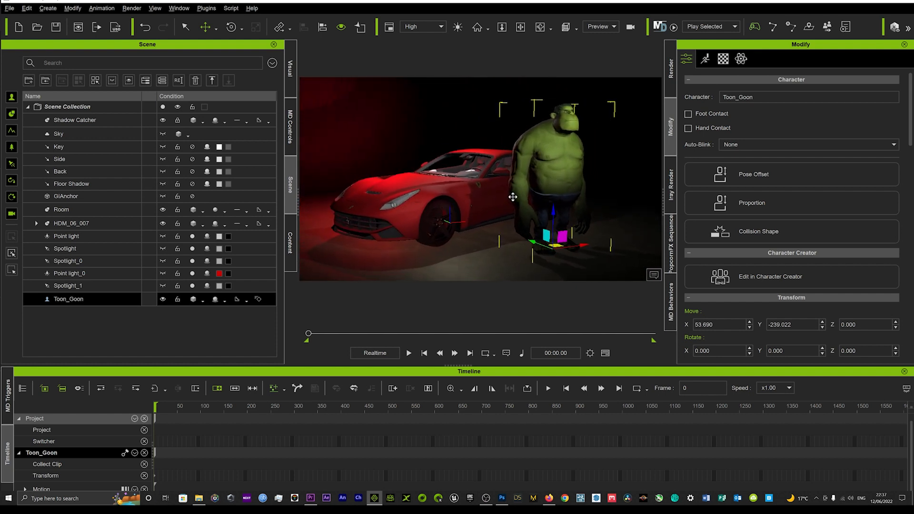
{"action": "scroll", "coordinate": [513, 194], "scroll_direction": "down", "scroll_amount": 3}
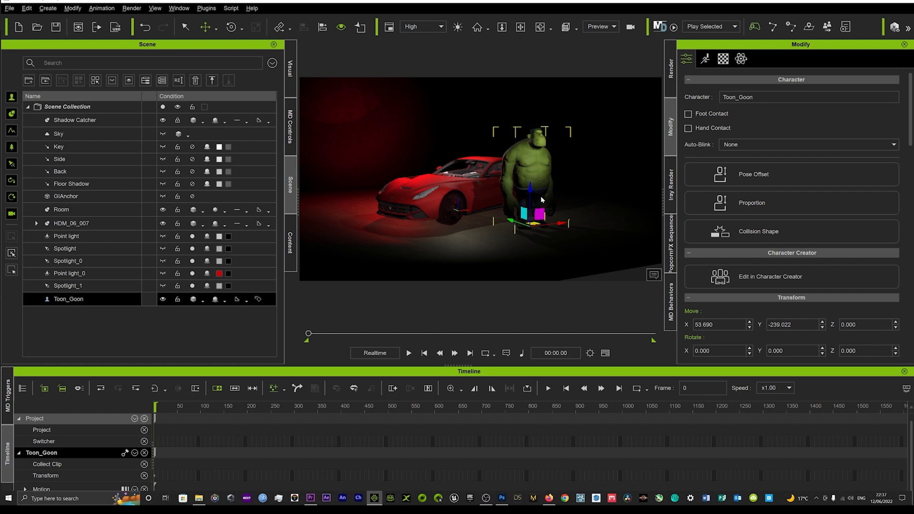
{"action": "left_click_drag", "start_coordinate": [542, 200], "coordinate": [503, 194], "text": "alt"}
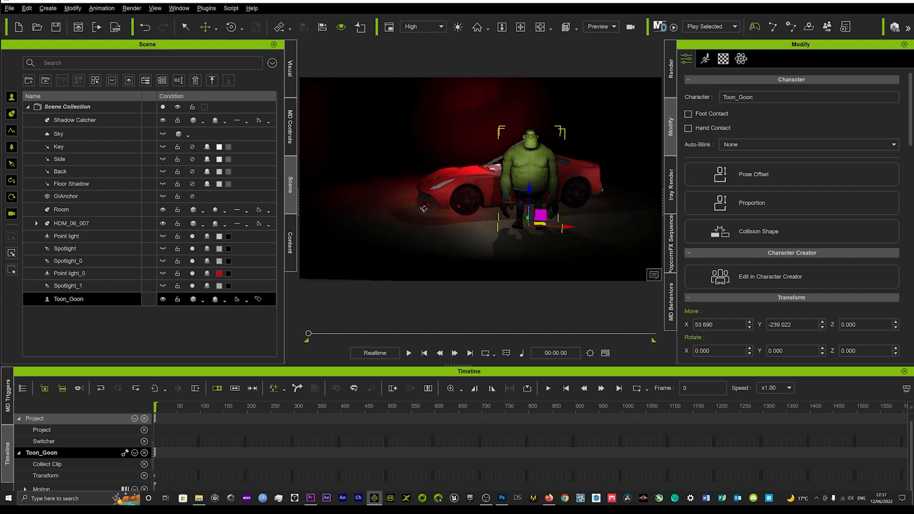
{"action": "middle_click_drag", "start_coordinate": [502, 191], "coordinate": [483, 235]}
{"action": "scroll", "coordinate": [470, 214], "scroll_direction": "down", "scroll_amount": 5}
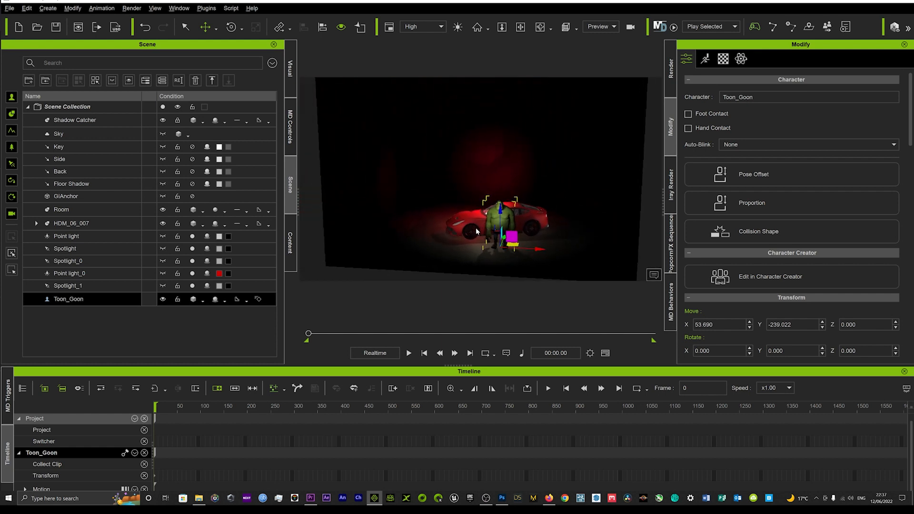
{"action": "left_click_drag", "start_coordinate": [477, 231], "coordinate": [495, 231], "text": "alt"}
{"action": "scroll", "coordinate": [496, 231], "scroll_direction": "up", "scroll_amount": 1}
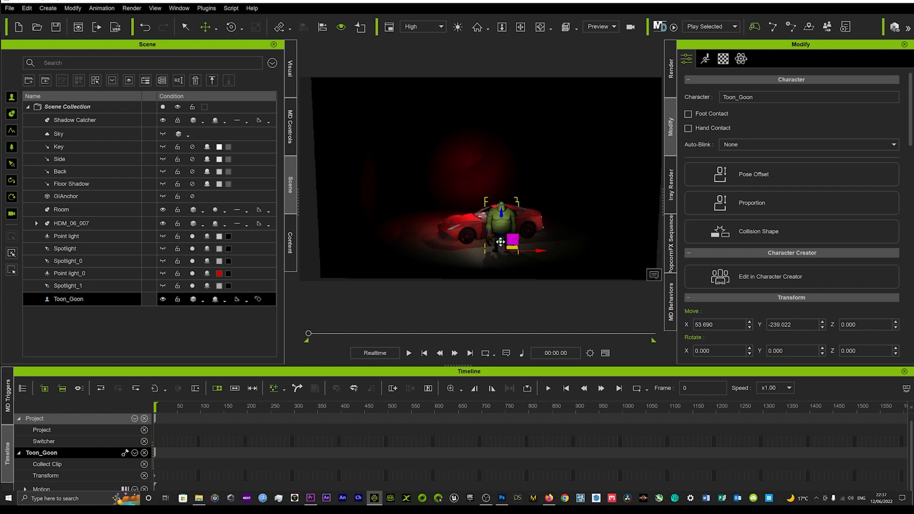
{"action": "middle_click_drag", "start_coordinate": [486, 184], "coordinate": [481, 181]}
{"action": "scroll", "coordinate": [506, 234], "scroll_direction": "up", "scroll_amount": 3}
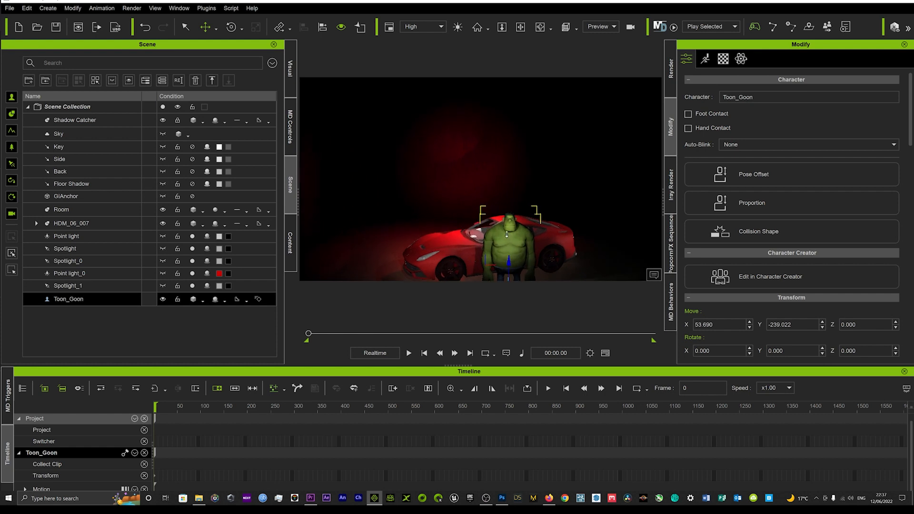
{"action": "middle_click_drag", "start_coordinate": [507, 234], "coordinate": [493, 190]}
{"action": "scroll", "coordinate": [487, 214], "scroll_direction": "up", "scroll_amount": 2}
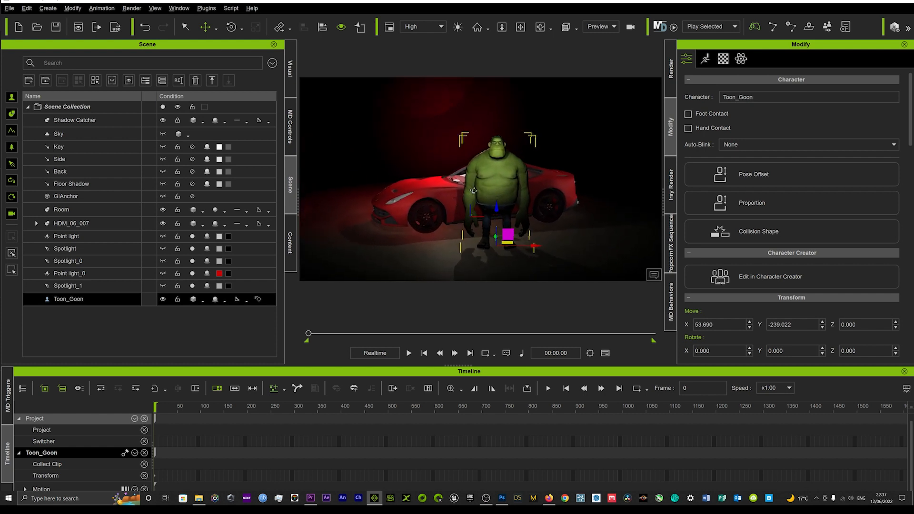
{"action": "mouse_move", "coordinate": [474, 191]}
{"action": "right_mouse_down"}
{"action": "mouse_move", "coordinate": [548, 176]}
{"action": "mouse_move", "coordinate": [475, 194]}
{"action": "right_mouse_up"}
{"action": "middle_click_drag", "start_coordinate": [476, 193], "coordinate": [518, 195]}
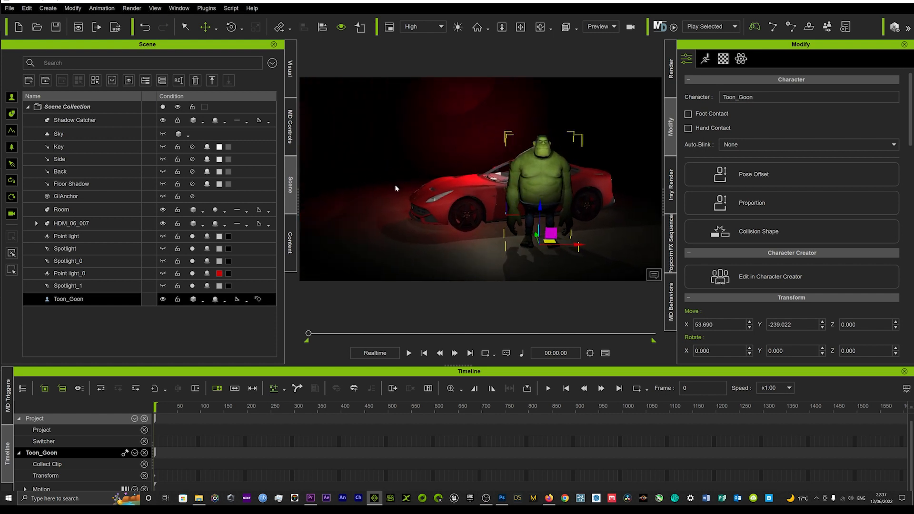
Search all the content packs for "speakers".
{"action": "left_click", "coordinate": [291, 241]}
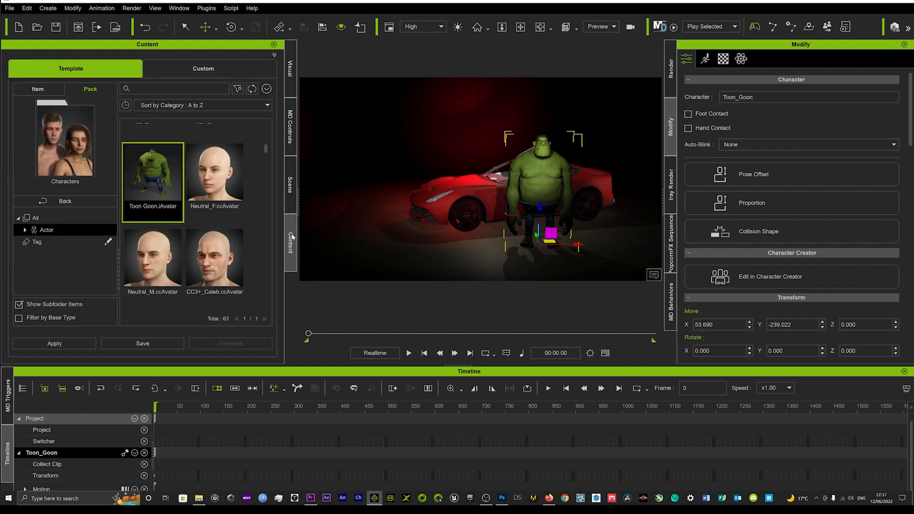
{"action": "left_click", "coordinate": [78, 201]}
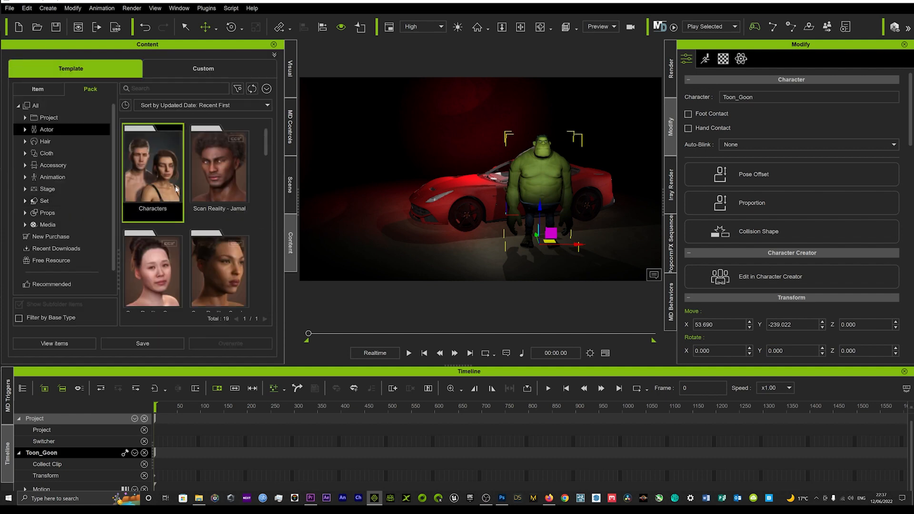
{"action": "left_click", "coordinate": [36, 105]}
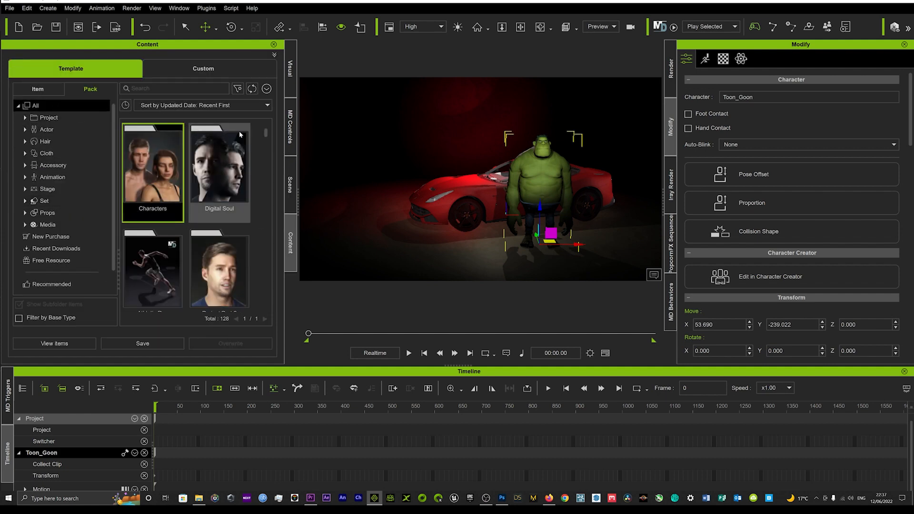
{"action": "left_click_drag", "start_coordinate": [266, 133], "coordinate": [270, 309]}
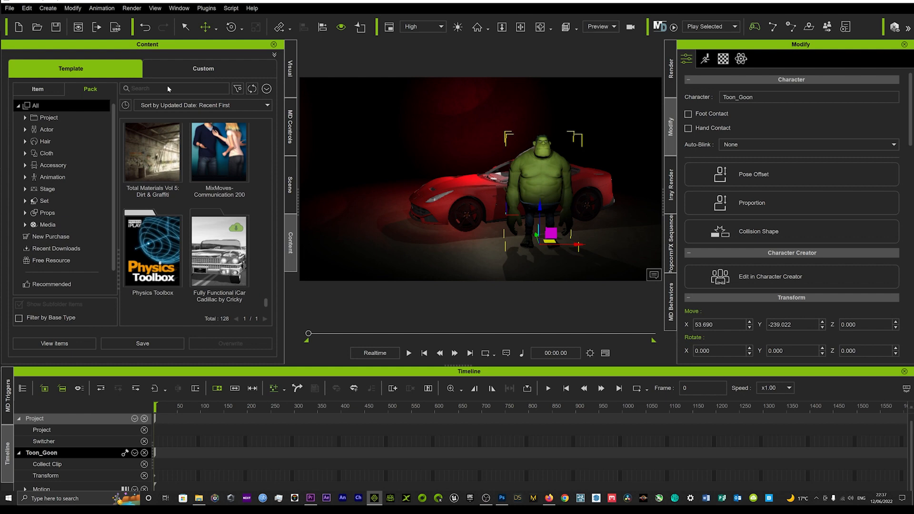
{"action": "type", "text": "speakers"}
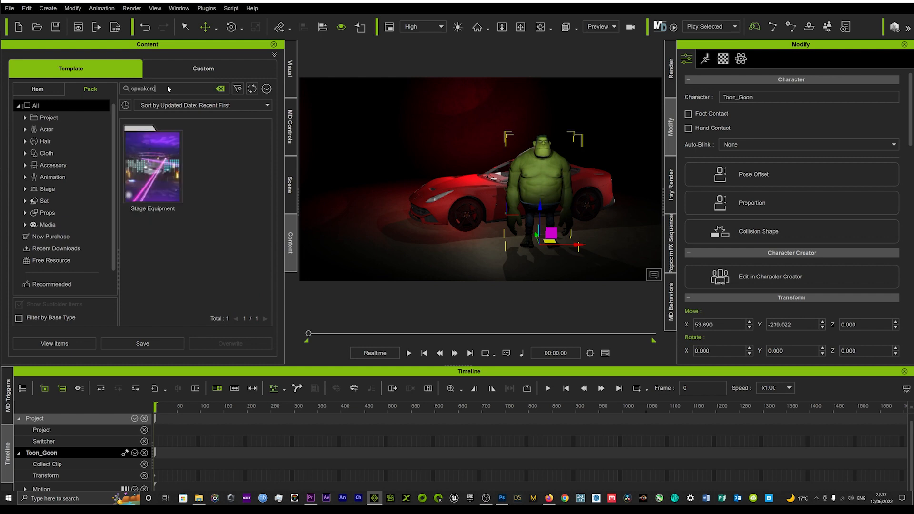
Add the Speakers_3 prop from the Stage Equipment pack behind the Ferrari's front end and rotate it about 18.7 degrees around Z.
{"action": "double_click", "coordinate": [164, 171]}
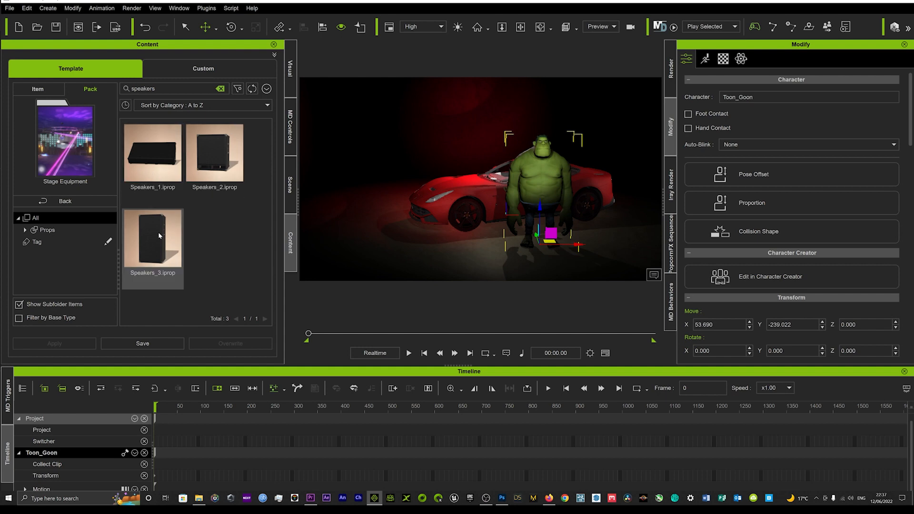
{"action": "left_click_drag", "start_coordinate": [158, 233], "coordinate": [390, 204]}
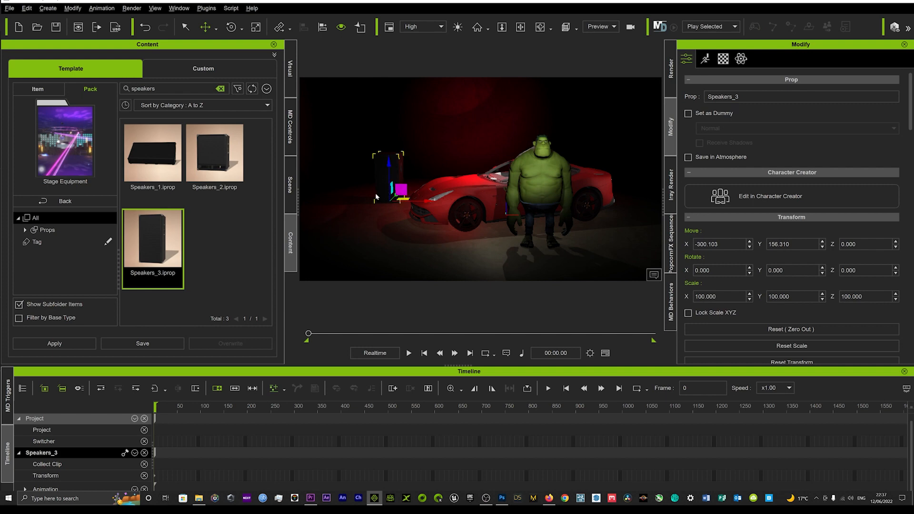
{"action": "right_click_drag", "start_coordinate": [370, 196], "coordinate": [337, 195]}
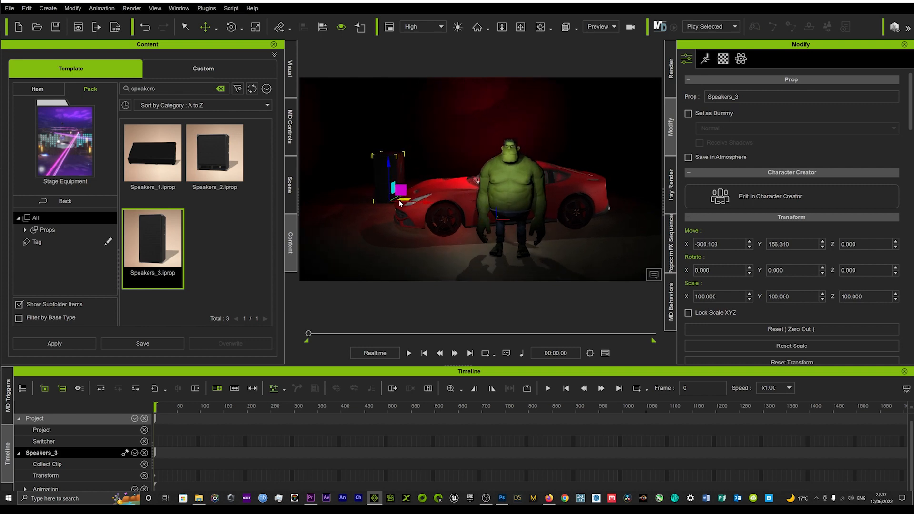
{"action": "key", "text": "e"}
{"action": "left_click_drag", "start_coordinate": [396, 209], "coordinate": [403, 211]}
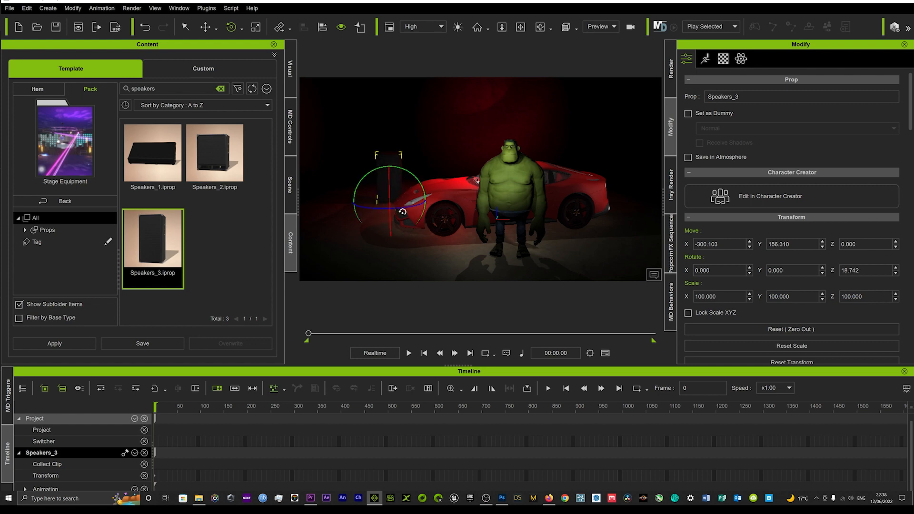
Duplicate the speaker upward to Z about 124.9 so the copy stacks on top of it.
{"action": "key", "text": "w"}
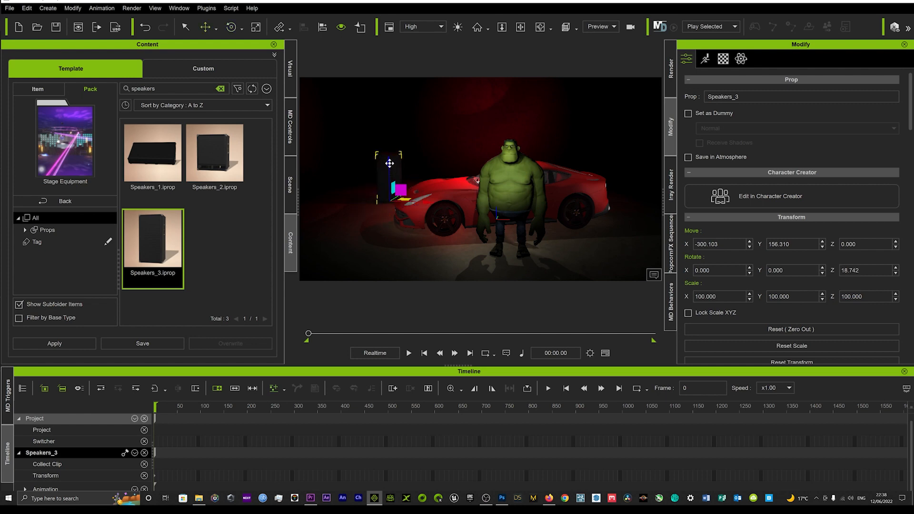
{"action": "left_click_drag", "start_coordinate": [390, 163], "coordinate": [387, 115]}
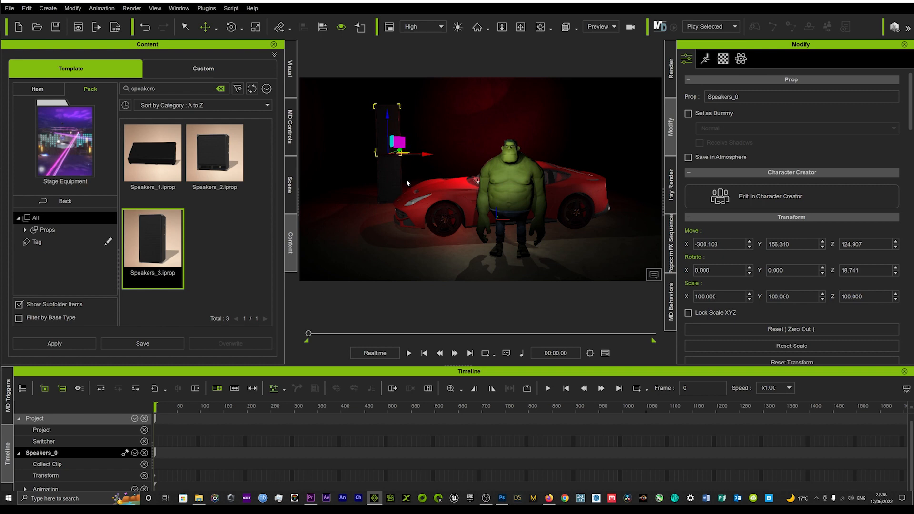
{"action": "mouse_move", "coordinate": [406, 181]}
{"action": "right_mouse_down"}
{"action": "mouse_move", "coordinate": [407, 201]}
{"action": "mouse_move", "coordinate": [411, 187]}
{"action": "right_mouse_up"}
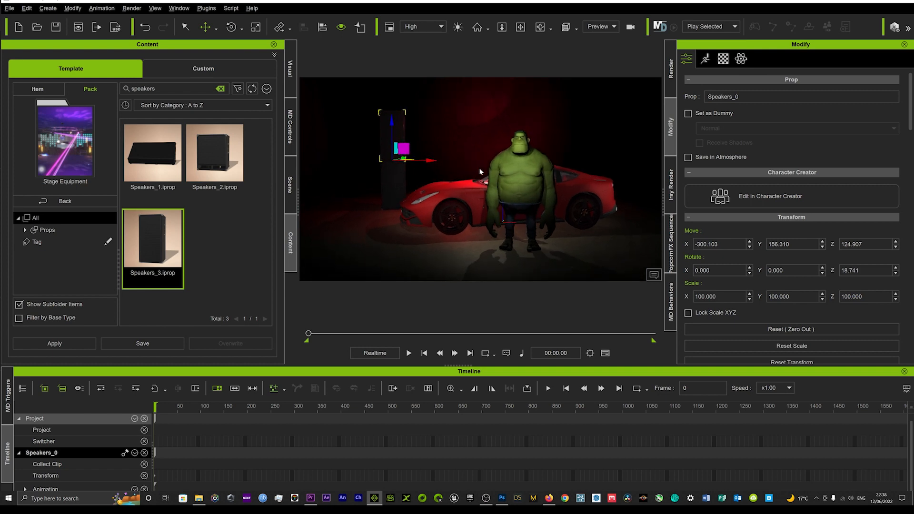
{"action": "left_click", "coordinate": [511, 149]}
{"action": "middle_click_drag", "start_coordinate": [467, 176], "coordinate": [458, 192]}
{"action": "right_click_drag", "start_coordinate": [457, 192], "coordinate": [468, 189]}
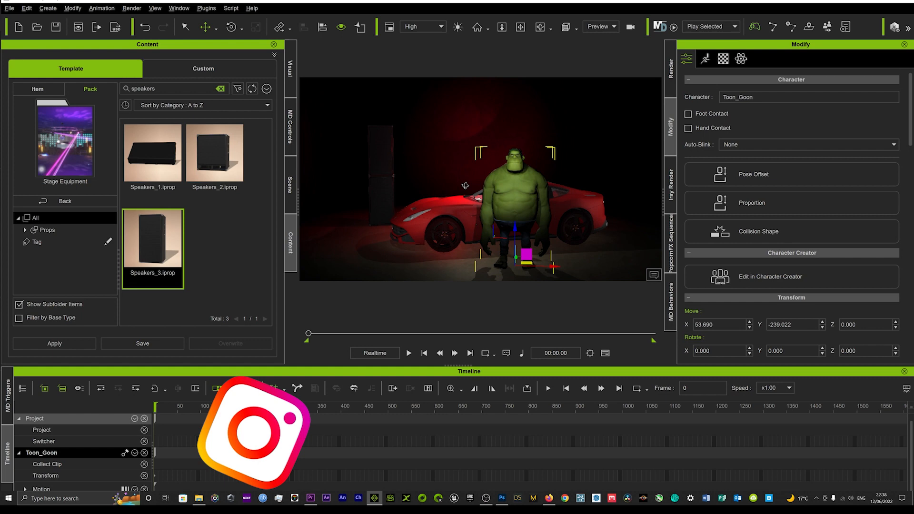
Duplicate the lower speaker across to X about 249.7 behind the Ferrari's rear and rotate the copy to about -19.3 degrees around Z.
{"action": "left_click", "coordinate": [385, 166]}
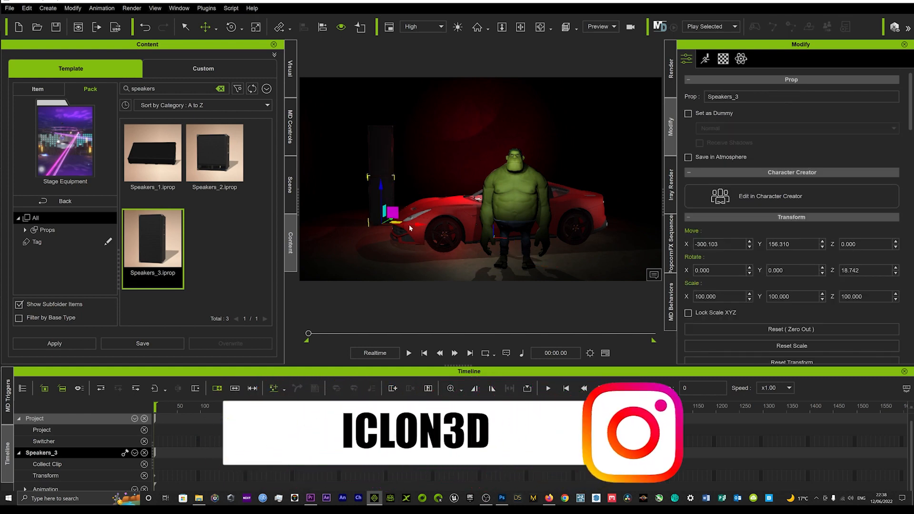
{"action": "left_click_drag", "start_coordinate": [418, 225], "coordinate": [589, 219]}
{"action": "key", "text": "e"}
Stack a duplicate of the speaker behind the Ferrari's rear on top of it, at Z about 123.3.
{"action": "key", "text": "w"}
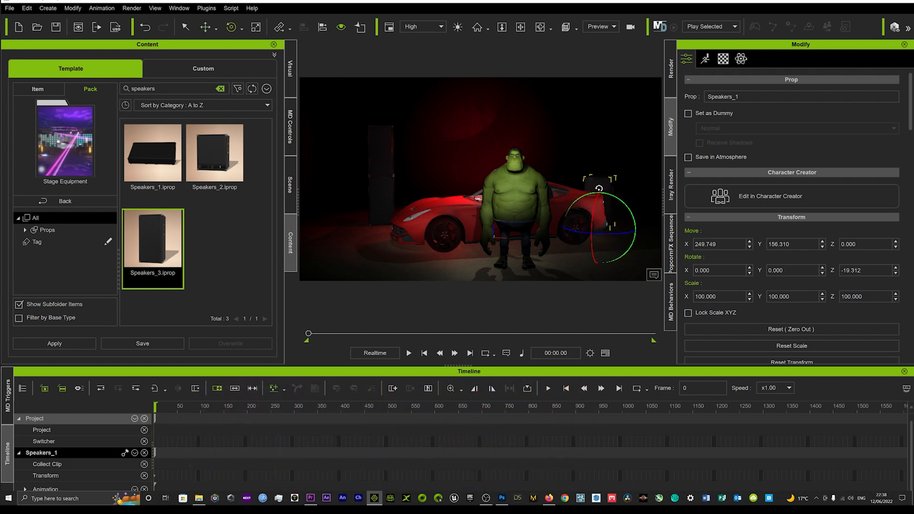
{"action": "left_click_drag", "start_coordinate": [600, 189], "coordinate": [601, 138], "text": "ctrl"}
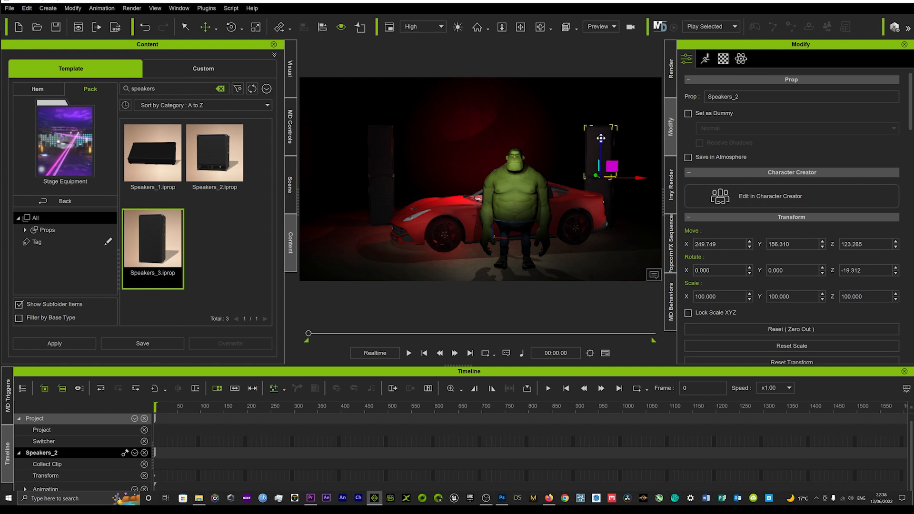
{"action": "scroll", "coordinate": [516, 227], "scroll_direction": "up", "scroll_amount": 2}
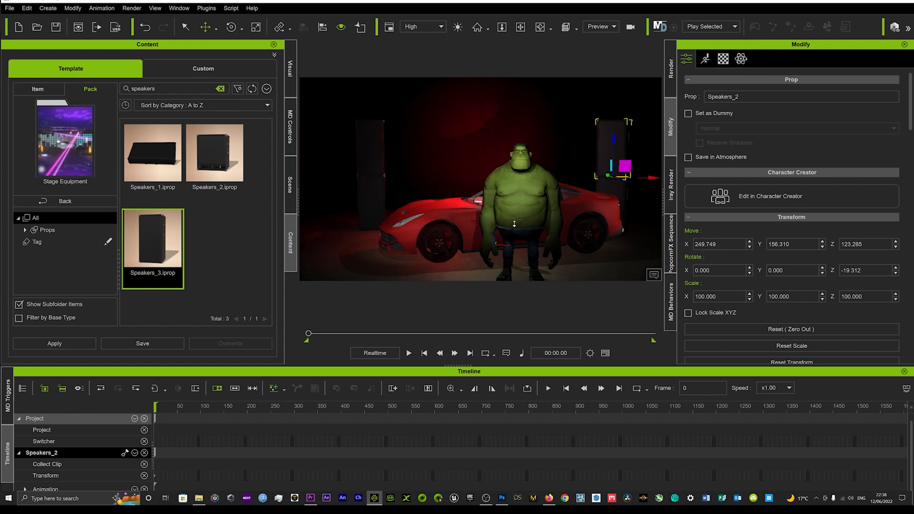
Move the Ferrari back between the speaker stacks, to about X -29.5, Y 44.9.
{"action": "left_click", "coordinate": [579, 209]}
{"action": "right_click_drag", "start_coordinate": [522, 182], "coordinate": [512, 221]}
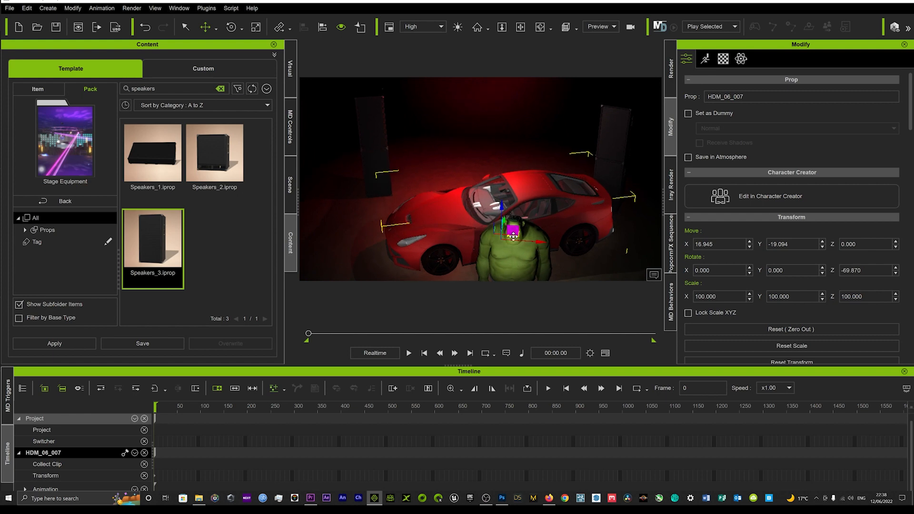
{"action": "left_click_drag", "start_coordinate": [513, 237], "coordinate": [494, 219]}
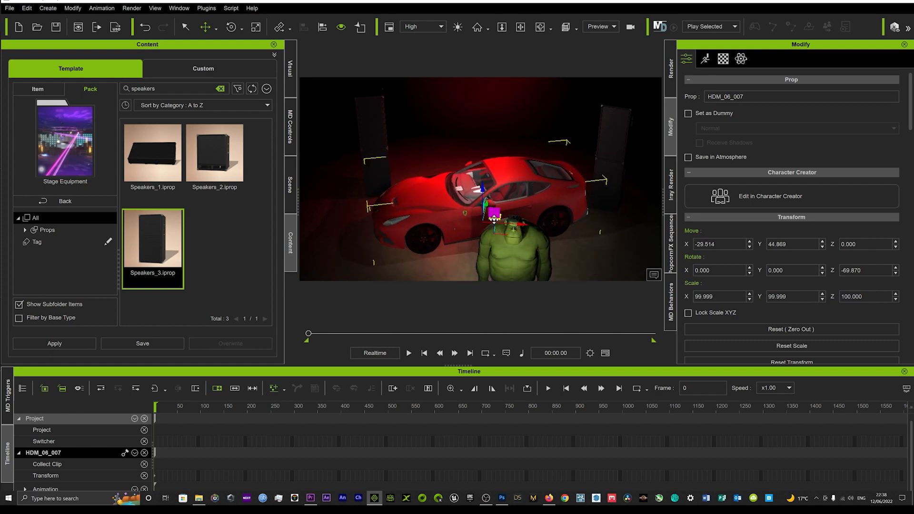
{"action": "right_click_drag", "start_coordinate": [498, 234], "coordinate": [495, 144]}
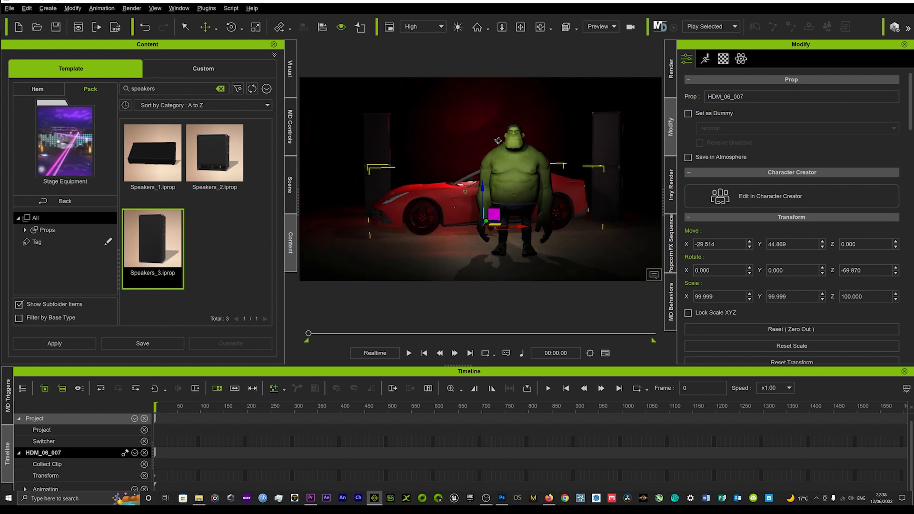
{"action": "right_click_drag", "start_coordinate": [498, 141], "coordinate": [513, 160]}
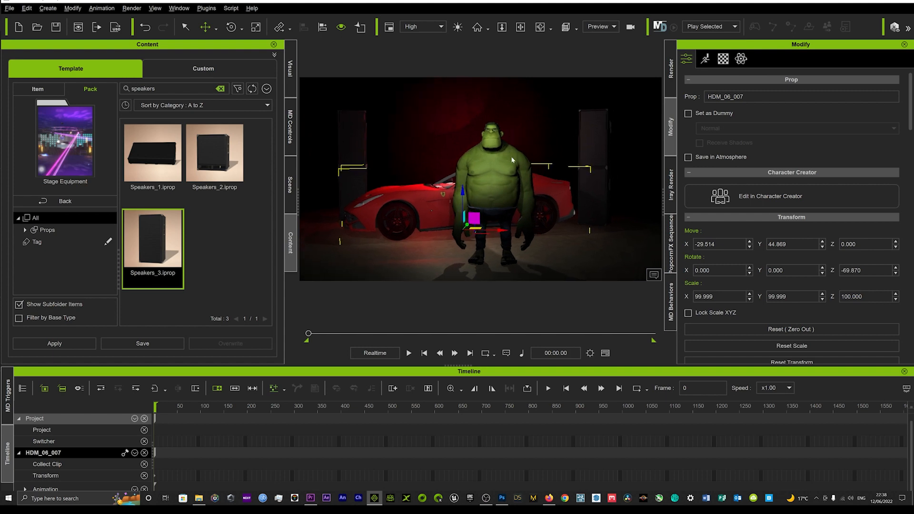
Open the Motion Puppet for the Toon Goon.
{"action": "left_click", "coordinate": [490, 137]}
{"action": "left_click", "coordinate": [705, 59]}
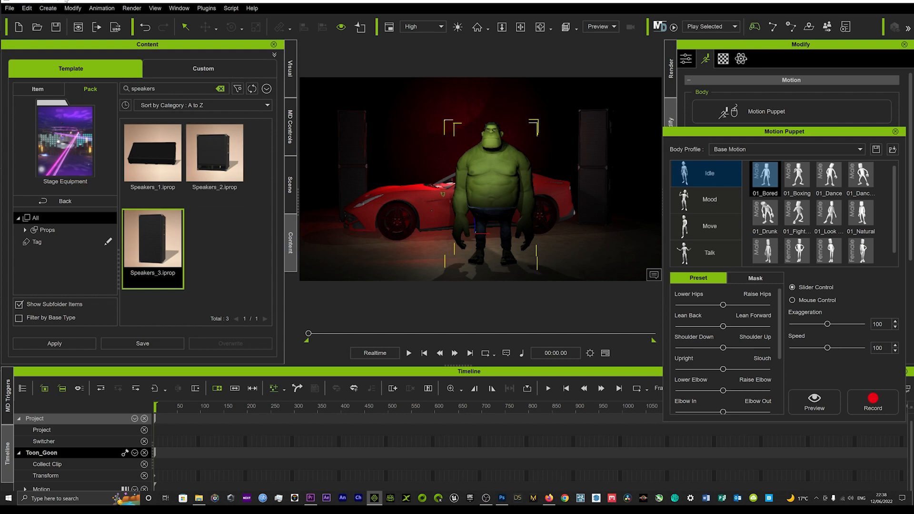
Create a spotlight and place it high above the speaker stack near the Ferrari's front end.
{"action": "left_click", "coordinate": [48, 9]}
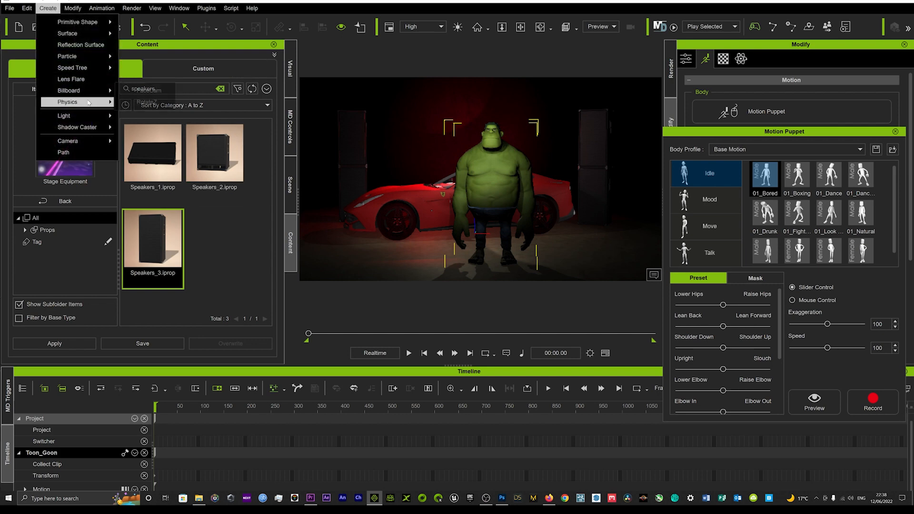
{"action": "mouse_move", "coordinate": [76, 116]}
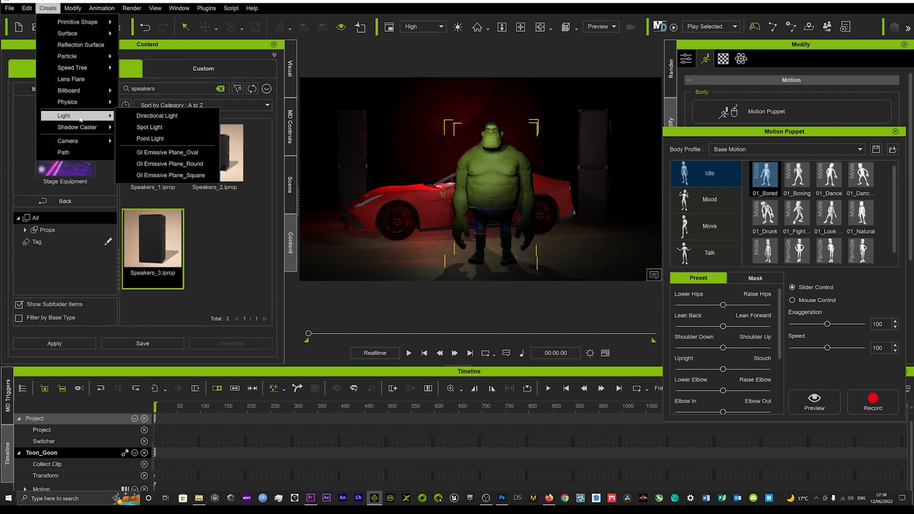
{"action": "left_click", "coordinate": [146, 127]}
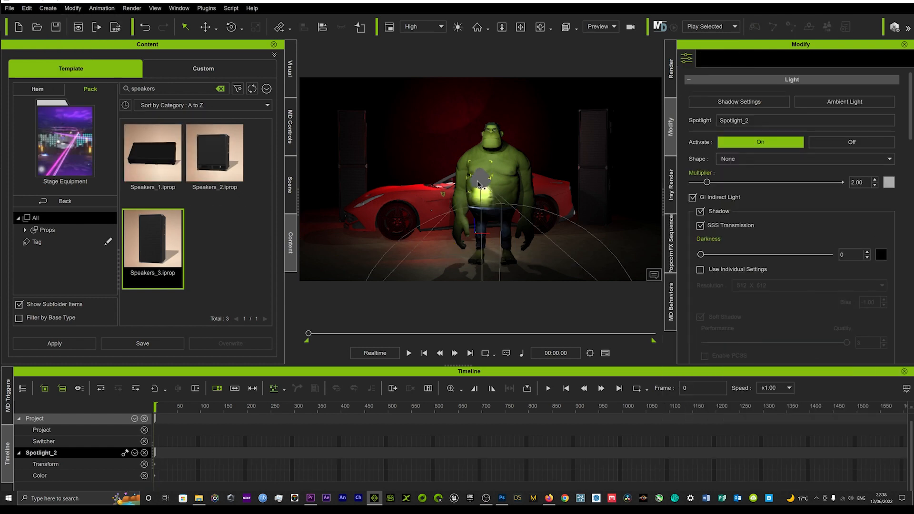
{"action": "key", "text": "w"}
{"action": "left_click_drag", "start_coordinate": [491, 178], "coordinate": [354, 170]}
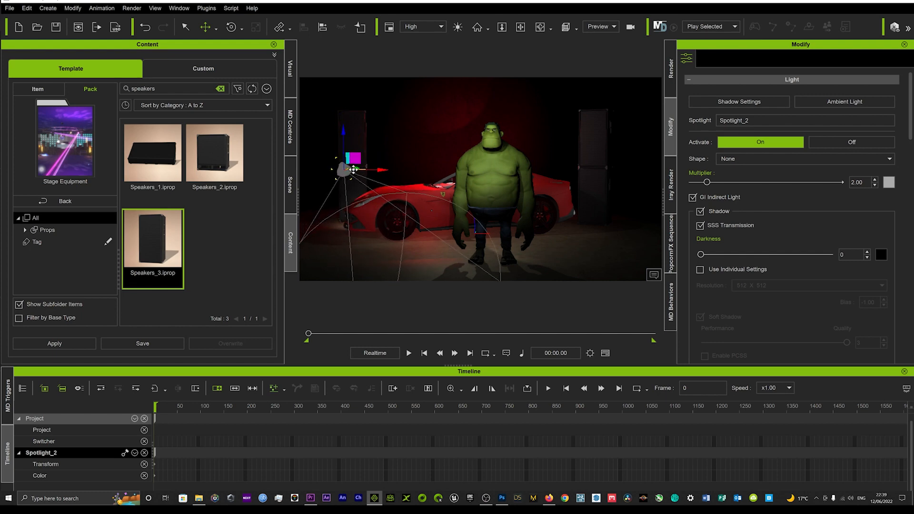
{"action": "left_click_drag", "start_coordinate": [343, 132], "coordinate": [311, 36]}
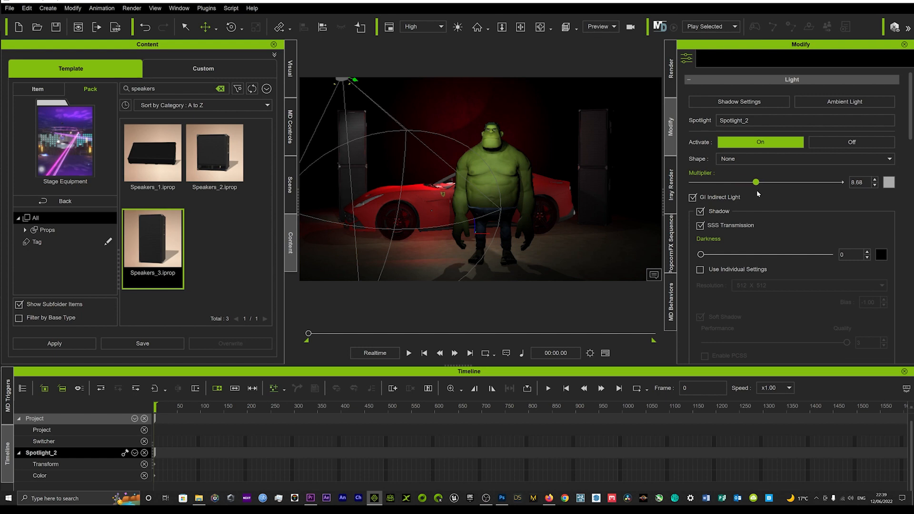
Set the new spotlight's Multiplier to 10 and duplicate the light above the other speaker stack.
{"action": "left_click_drag", "start_coordinate": [764, 193], "coordinate": [767, 193]}
{"action": "mouse_move", "coordinate": [356, 81]}
{"action": "left_mouse_down", "text": "ctrl"}
{"action": "mouse_move", "coordinate": [406, 97]}
{"action": "mouse_move", "coordinate": [636, 117]}
{"action": "left_mouse_up", "text": "ctrl"}
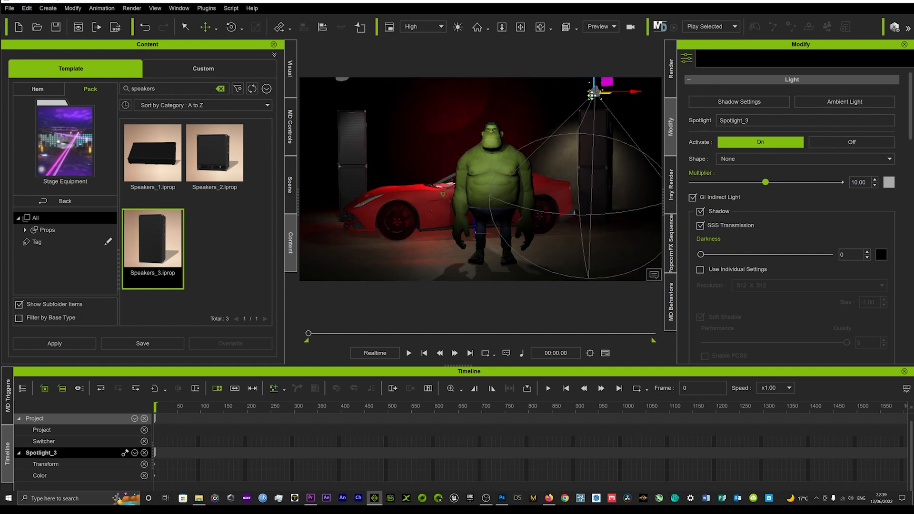
Reposition Spotlight_3 higher above the speaker stack at the Ferrari's rear and hide Spotlight_2 and Spotlight_3 in the viewport.
{"action": "mouse_move", "coordinate": [592, 94]}
{"action": "left_mouse_down"}
{"action": "mouse_move", "coordinate": [611, 86]}
{"action": "mouse_move", "coordinate": [609, 95]}
{"action": "left_mouse_up"}
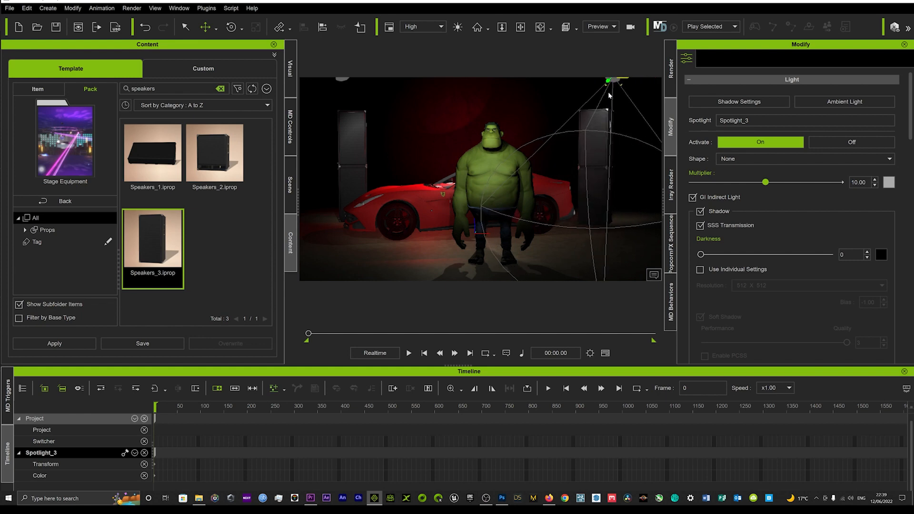
{"action": "left_click", "coordinate": [290, 184]}
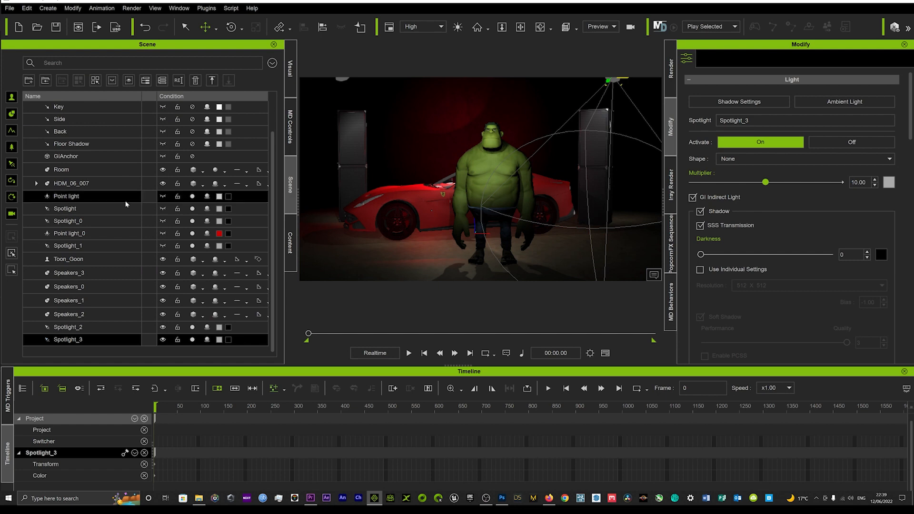
{"action": "left_click", "coordinate": [162, 339]}
{"action": "left_click", "coordinate": [163, 327]}
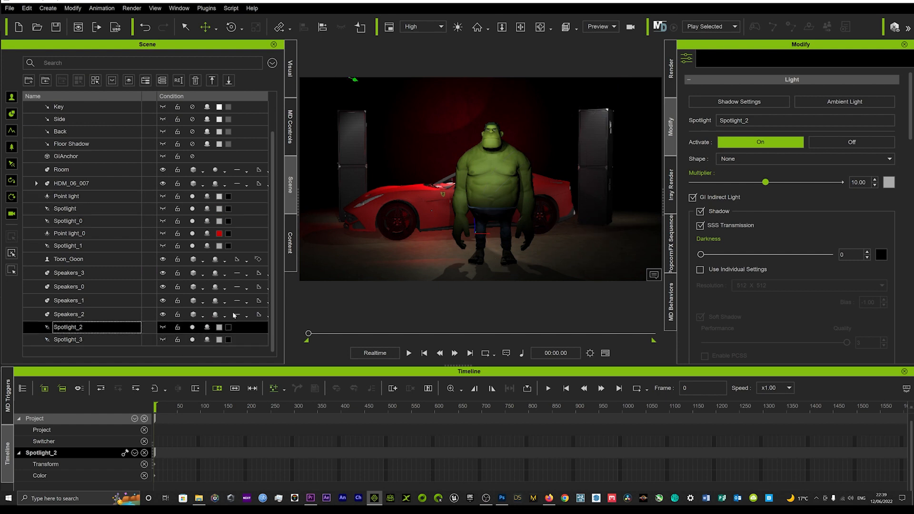
Open the Motion Puppet for the Toon Goon and preview the 02_Angry motion from the Mood category.
{"action": "left_click", "coordinate": [410, 208]}
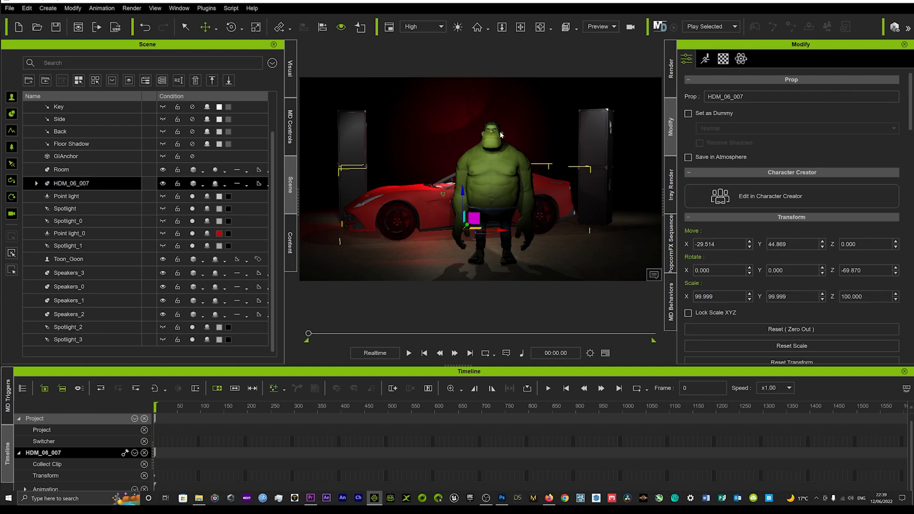
{"action": "left_click", "coordinate": [474, 182]}
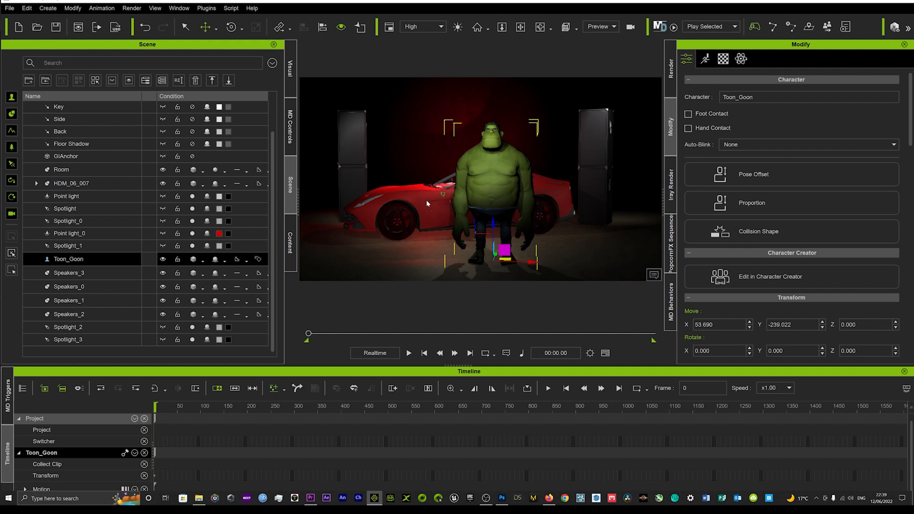
{"action": "right_click_drag", "start_coordinate": [489, 174], "coordinate": [456, 178]}
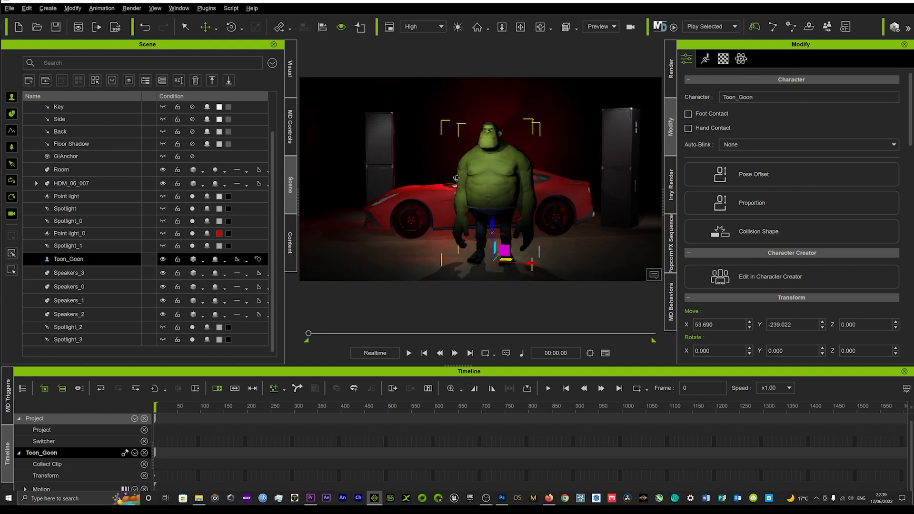
{"action": "middle_click_drag", "start_coordinate": [471, 191], "coordinate": [443, 187]}
{"action": "right_click_drag", "start_coordinate": [443, 187], "coordinate": [453, 186]}
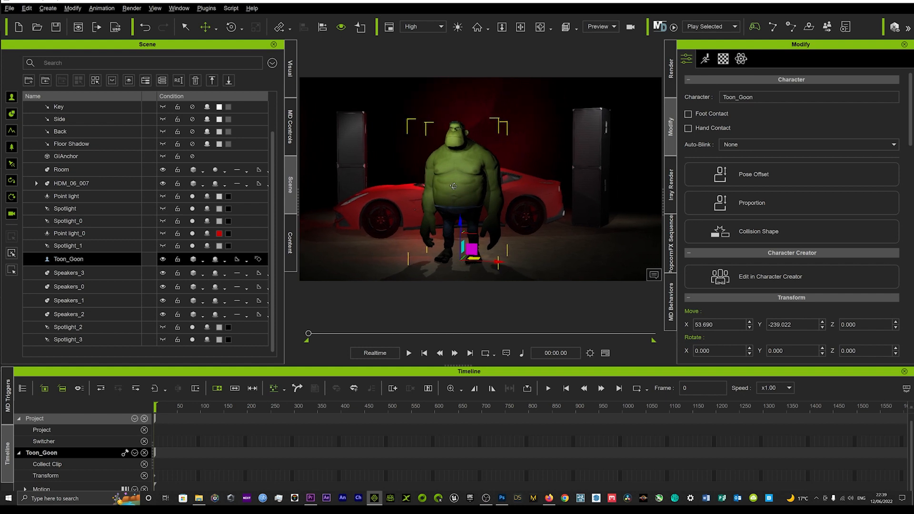
{"action": "left_click", "coordinate": [705, 59]}
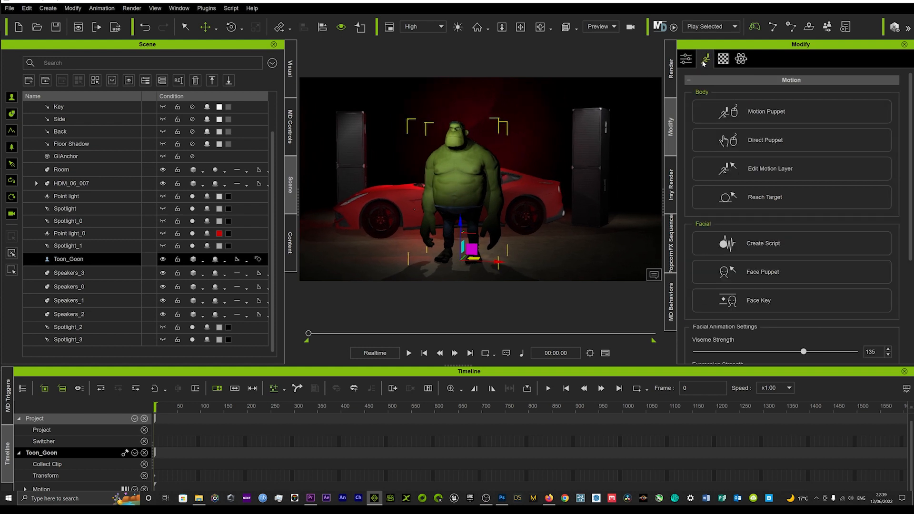
{"action": "left_click", "coordinate": [753, 117]}
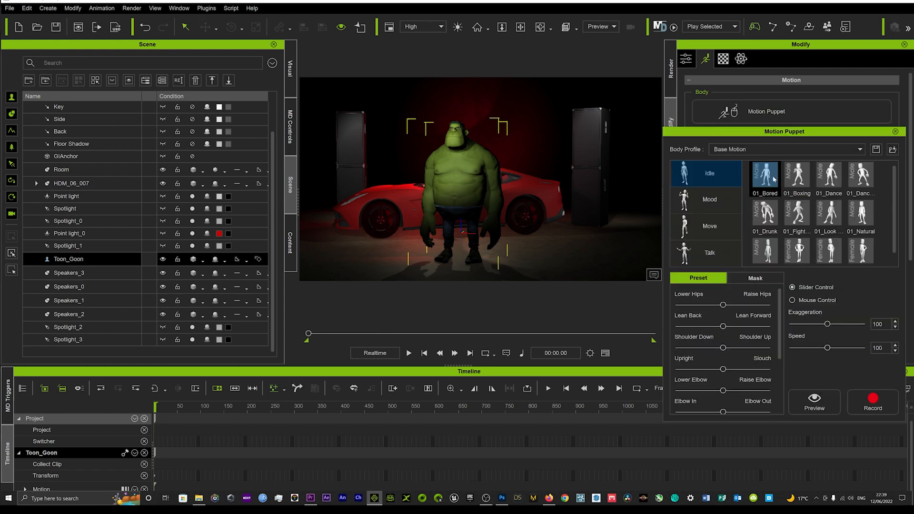
{"action": "left_click", "coordinate": [711, 205]}
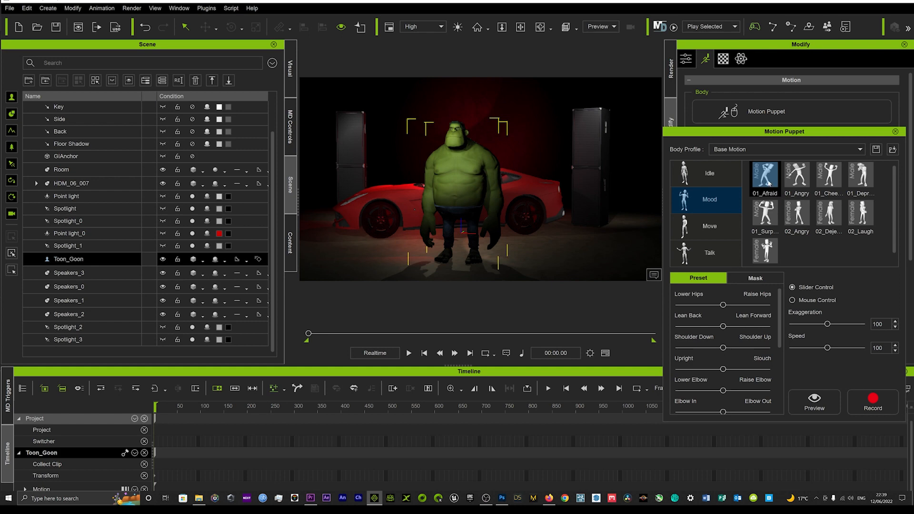
{"action": "left_click", "coordinate": [802, 217]}
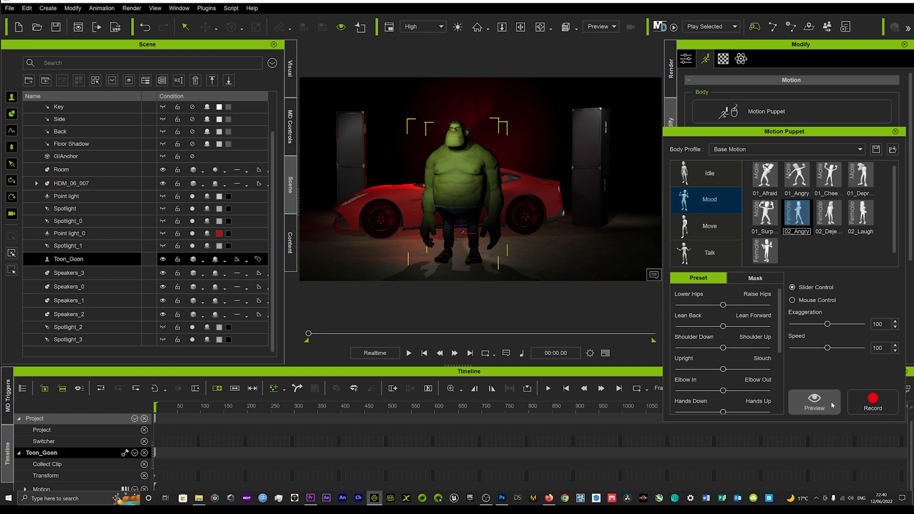
{"action": "left_click", "coordinate": [814, 402]}
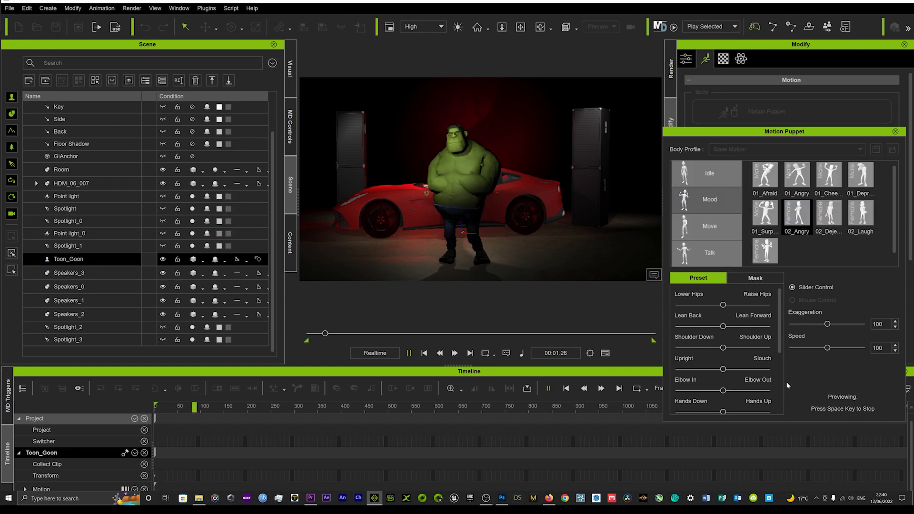
{"action": "key", "text": "space"}
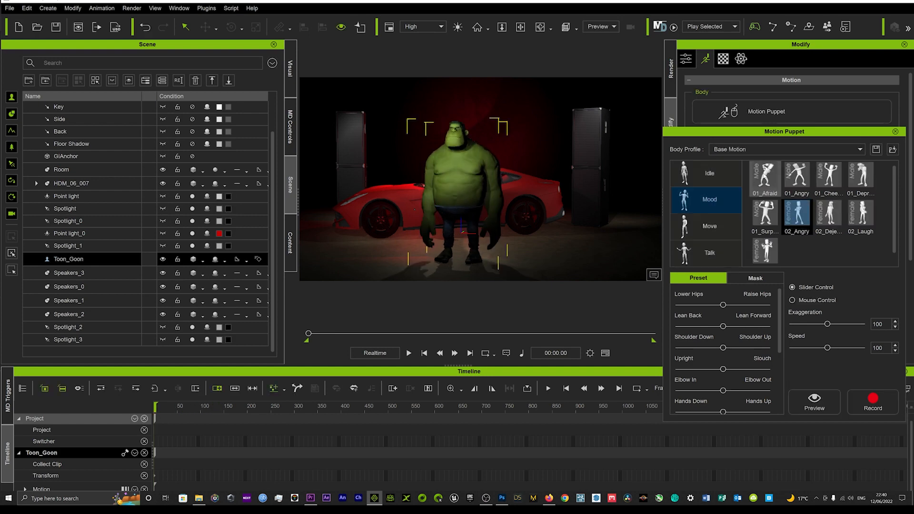
Preview the 01_Afraid mood motion on the Toon Goon and close the Motion Puppet.
{"action": "left_click", "coordinate": [765, 175]}
{"action": "left_click", "coordinate": [812, 406]}
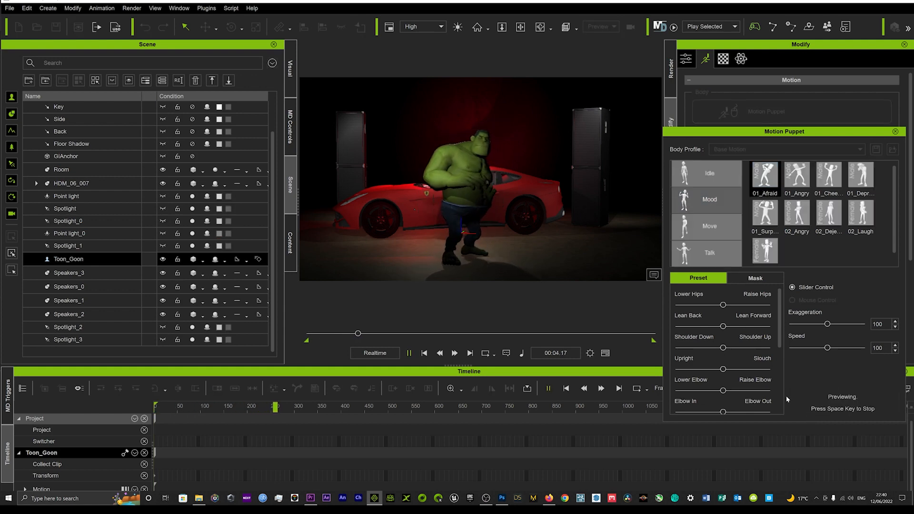
{"action": "key", "text": "space"}
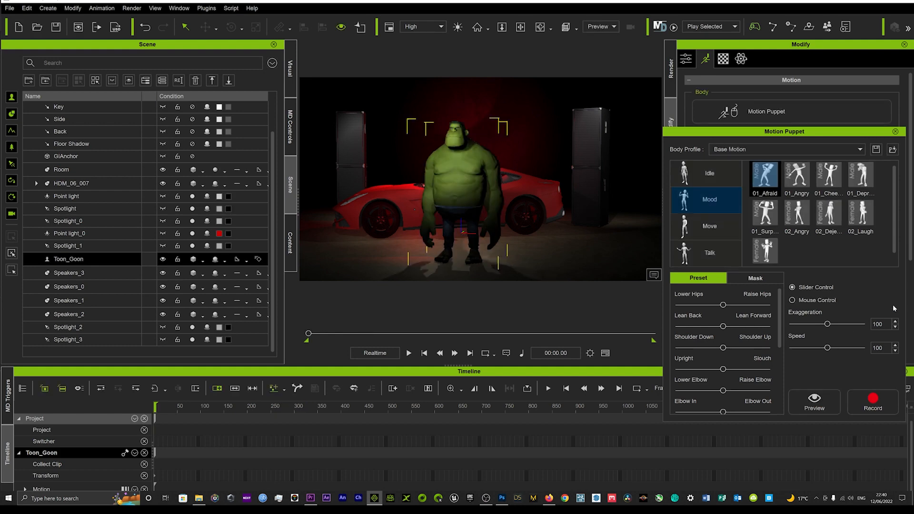
{"action": "left_click", "coordinate": [897, 132]}
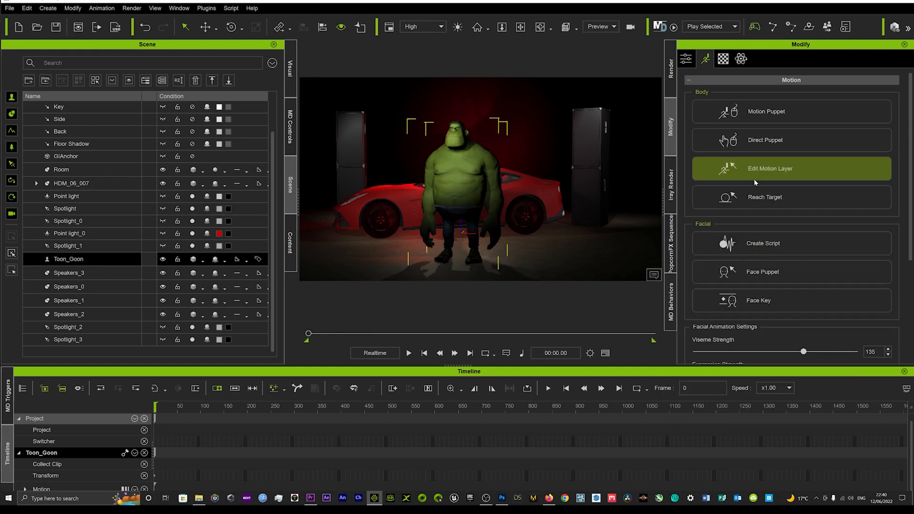
Examine the lighting on the Toon Goon, Ferrari and speaker stacks from several angles and select the Ferrari.
{"action": "middle_click_drag", "start_coordinate": [481, 222], "coordinate": [512, 221]}
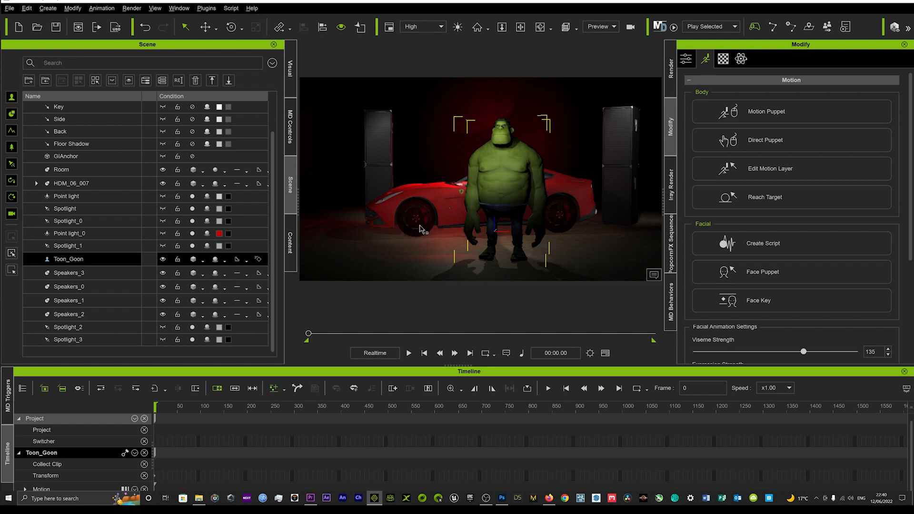
{"action": "right_click_drag", "start_coordinate": [421, 230], "coordinate": [473, 222]}
{"action": "right_click_drag", "start_coordinate": [534, 222], "coordinate": [467, 217]}
{"action": "middle_click_drag", "start_coordinate": [504, 223], "coordinate": [469, 218]}
{"action": "right_click_drag", "start_coordinate": [535, 222], "coordinate": [522, 222]}
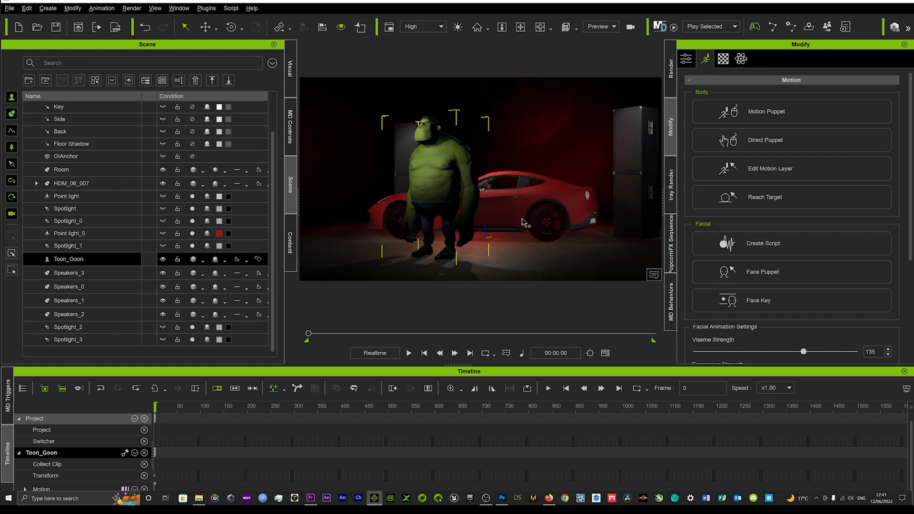
{"action": "left_click", "coordinate": [553, 215]}
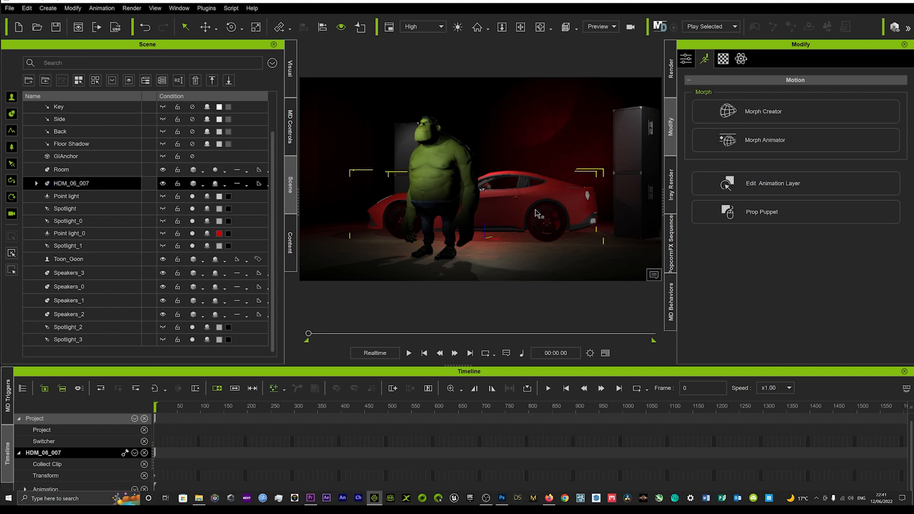